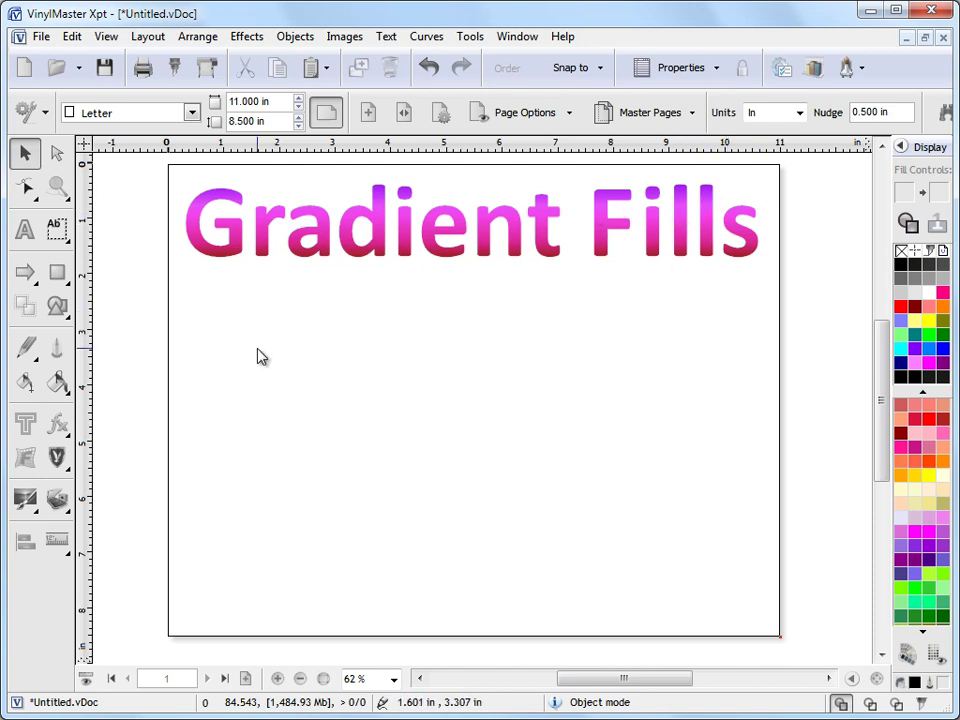
Draw a rectangle about 5.73 by 4.46 in under the "Gradient Fills" heading and move it to about x 2.86, y 2.90 in.
left_click(57, 272)
left_click_drag(302, 302, 620, 549)
left_click_drag(462, 427, 487, 450)
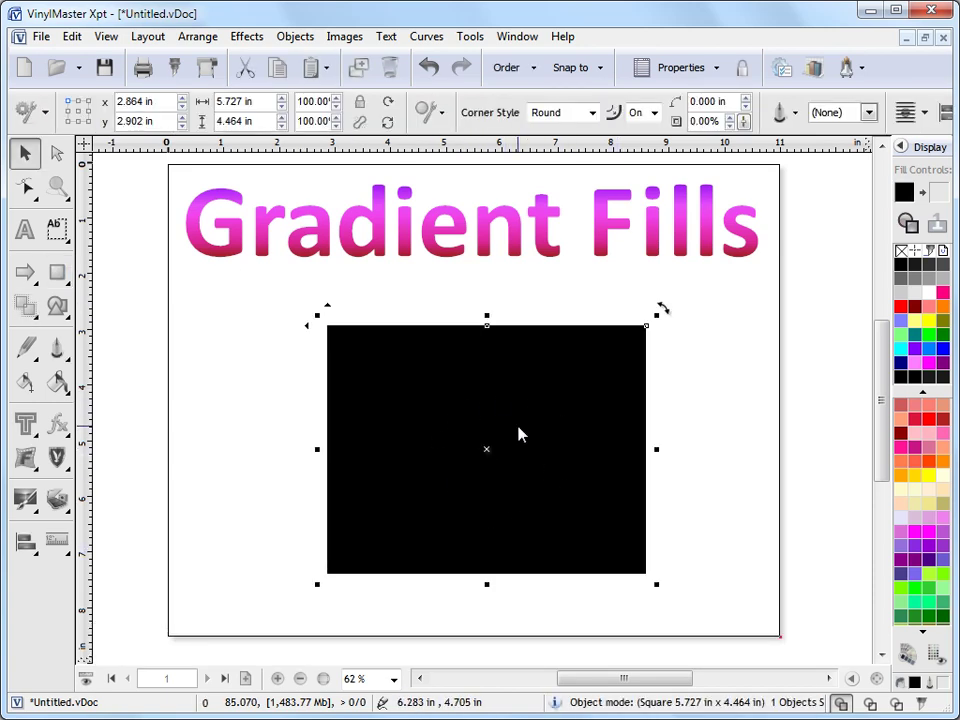
Open the gradient fill editor for the rectangle and browse the library categories from Bright and Colorful up to Golds.
left_click(55, 388)
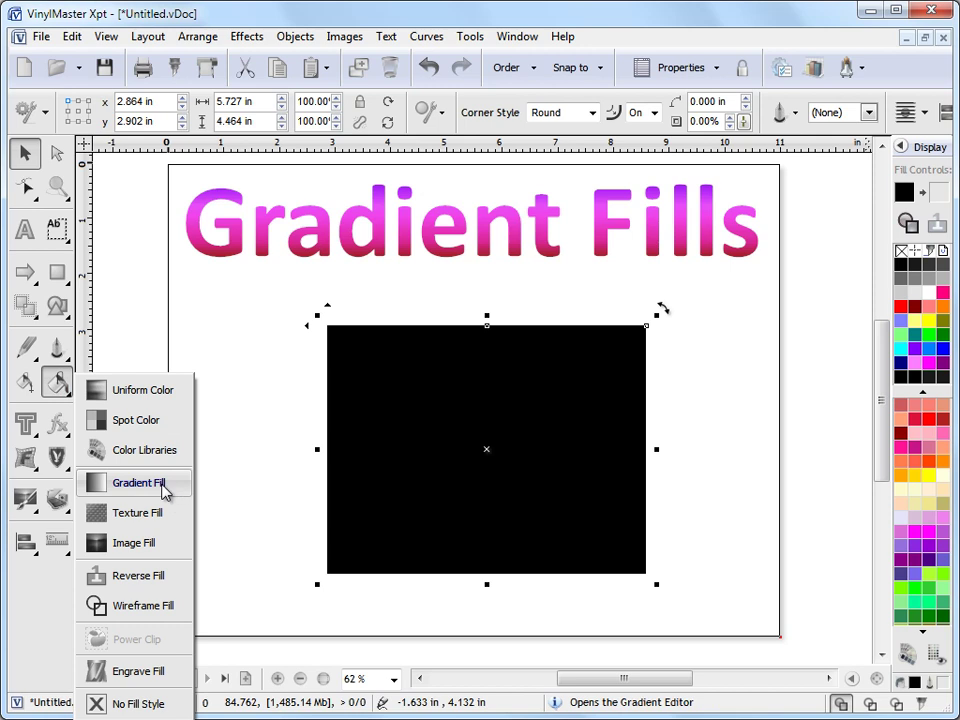
left_click(140, 483)
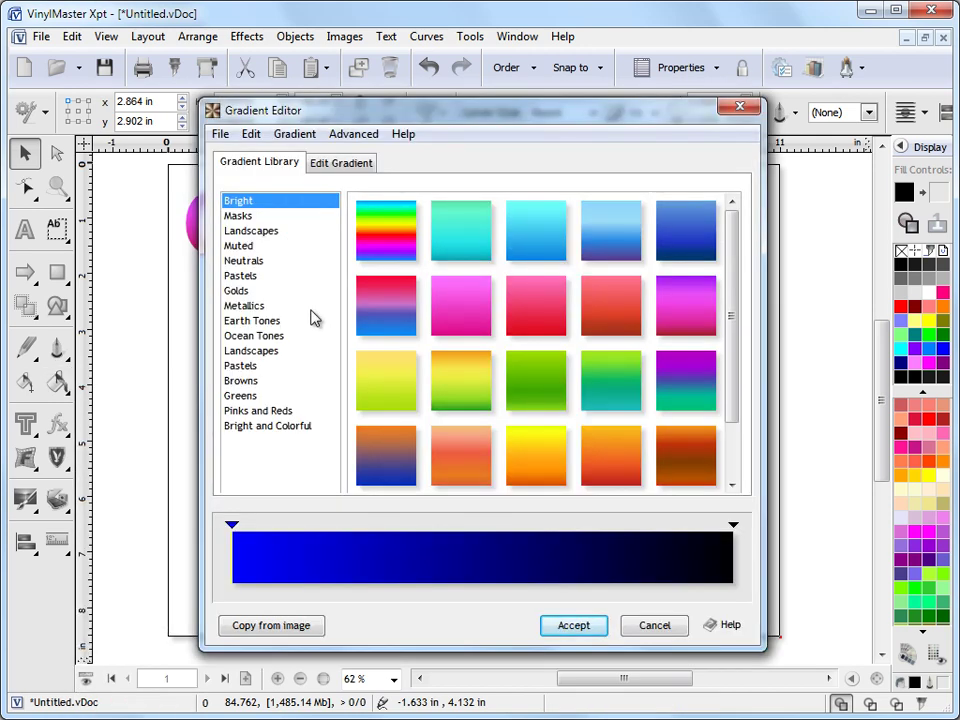
left_click(259, 425)
left_click(256, 410)
left_click(253, 395)
left_click(252, 380)
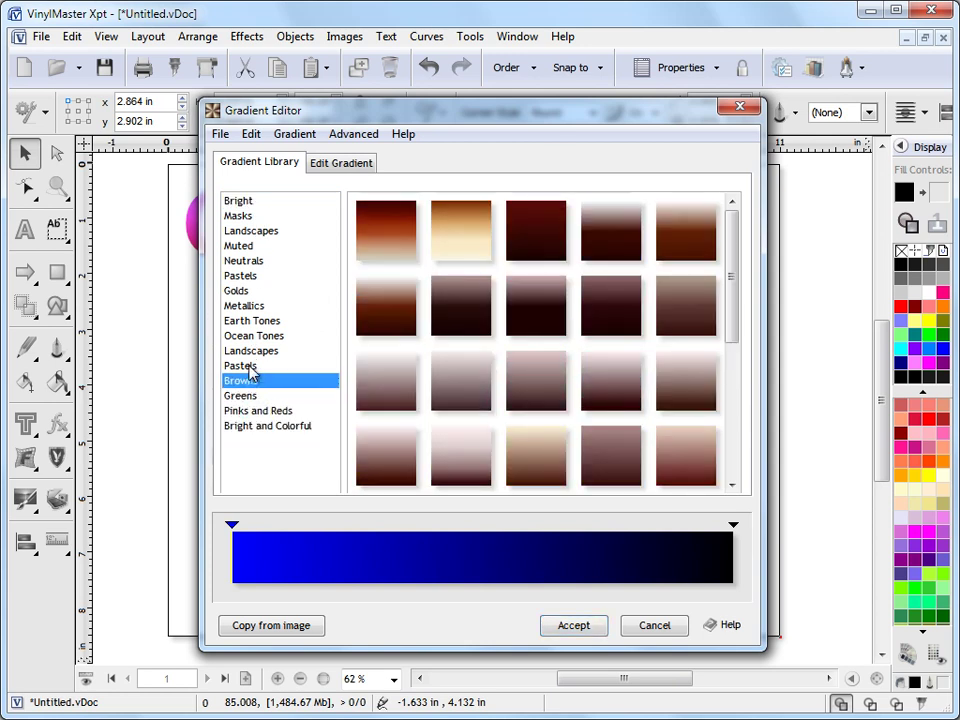
left_click(250, 352)
left_click(252, 336)
left_click(245, 305)
left_click(238, 290)
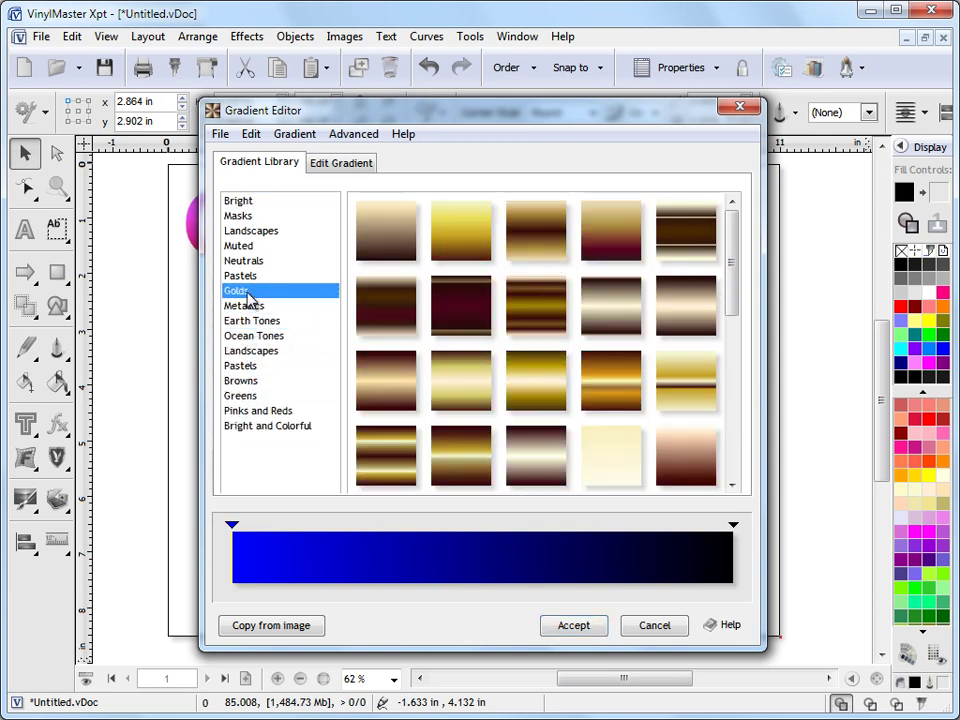
Try out several preset gradients further down the Golds category.
left_click_drag(738, 248, 748, 390)
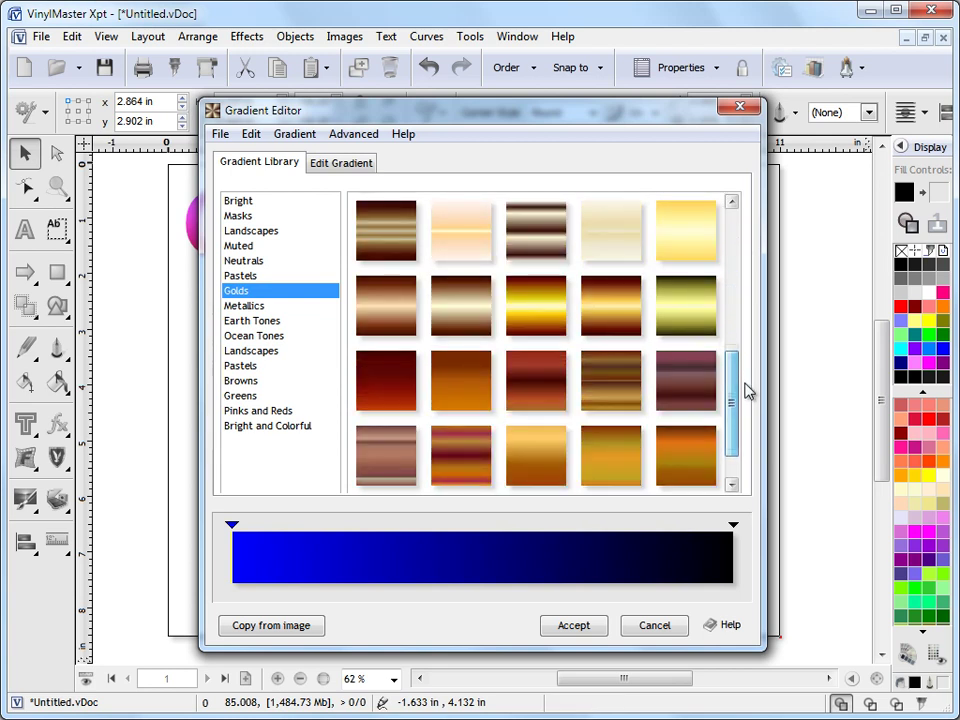
left_click(597, 325)
left_click(540, 315)
left_click(471, 315)
left_click(553, 326)
left_click(597, 323)
left_click(536, 455)
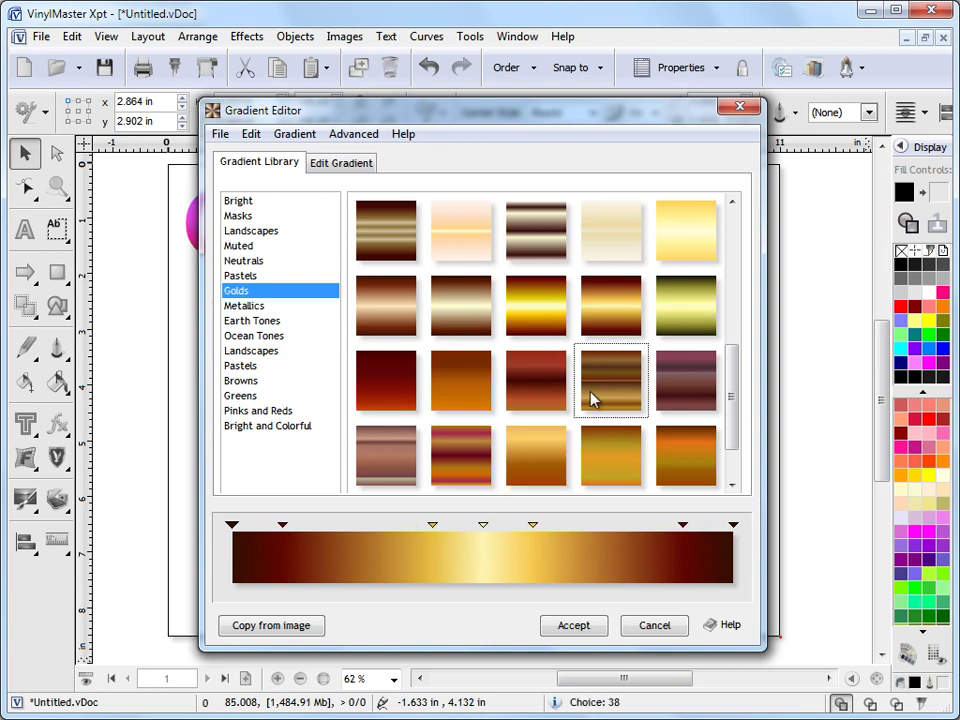
Fill the rectangle with the rainbow gradient, the first preset in the Bright category.
left_click(262, 200)
left_click(415, 255)
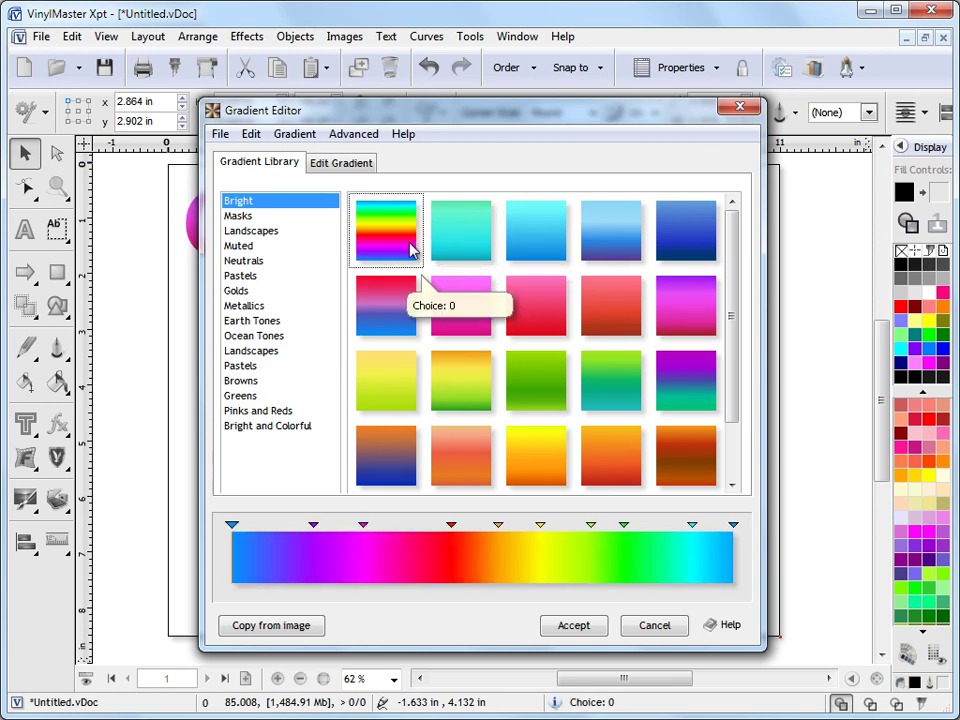
left_click(584, 632)
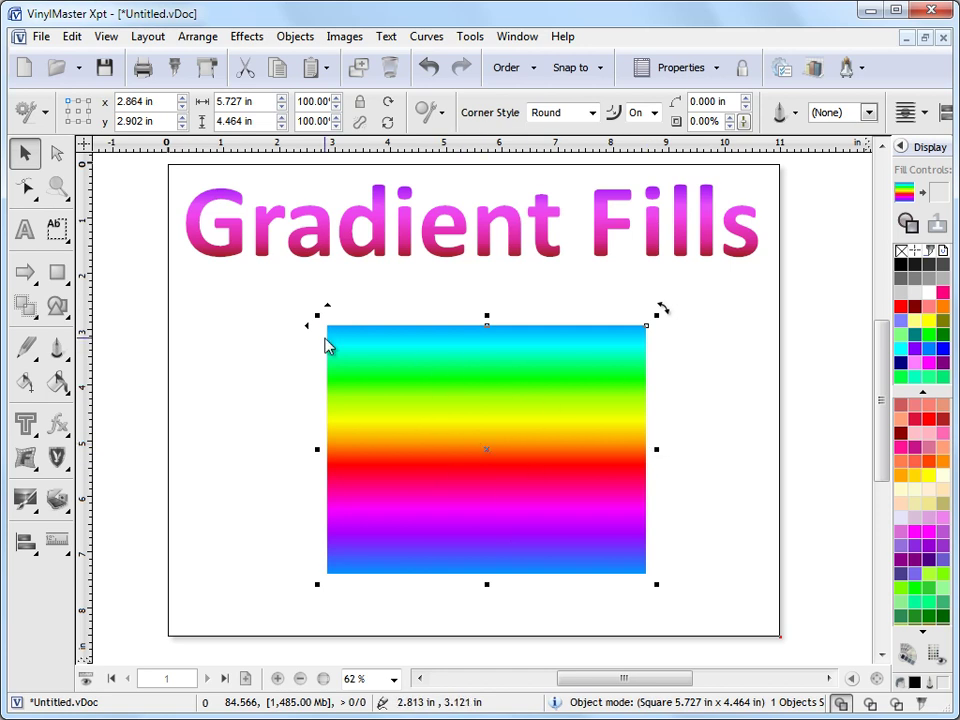
Reopen the rectangle's gradient for editing and move the red node to position 38.69 and the purple node to 14.95.
left_click(57, 385)
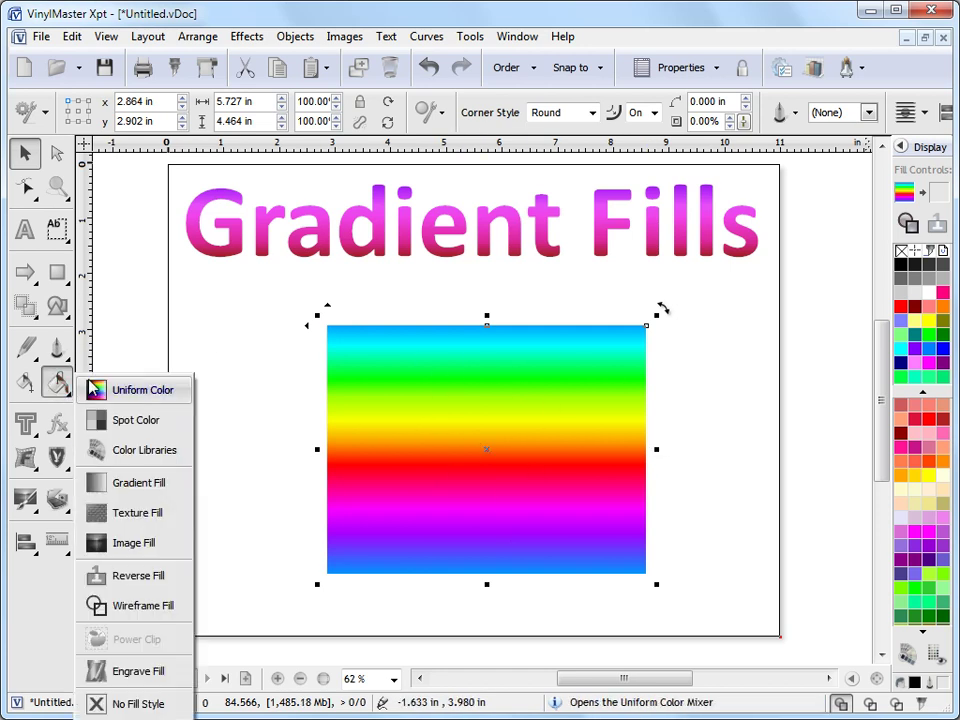
left_click(155, 484)
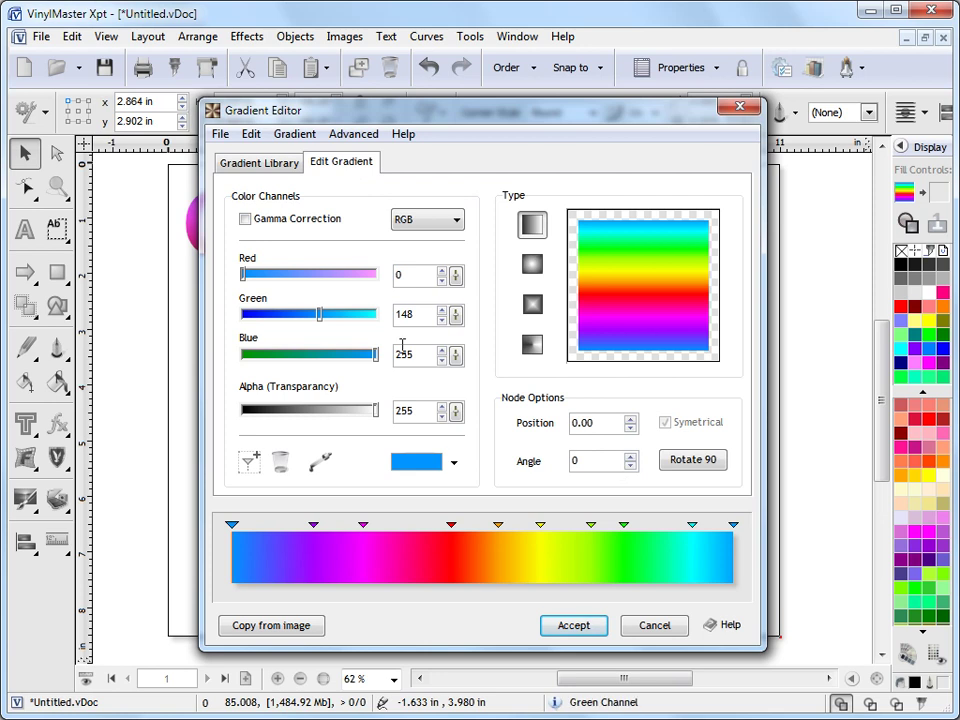
left_click(498, 525)
left_click(452, 525)
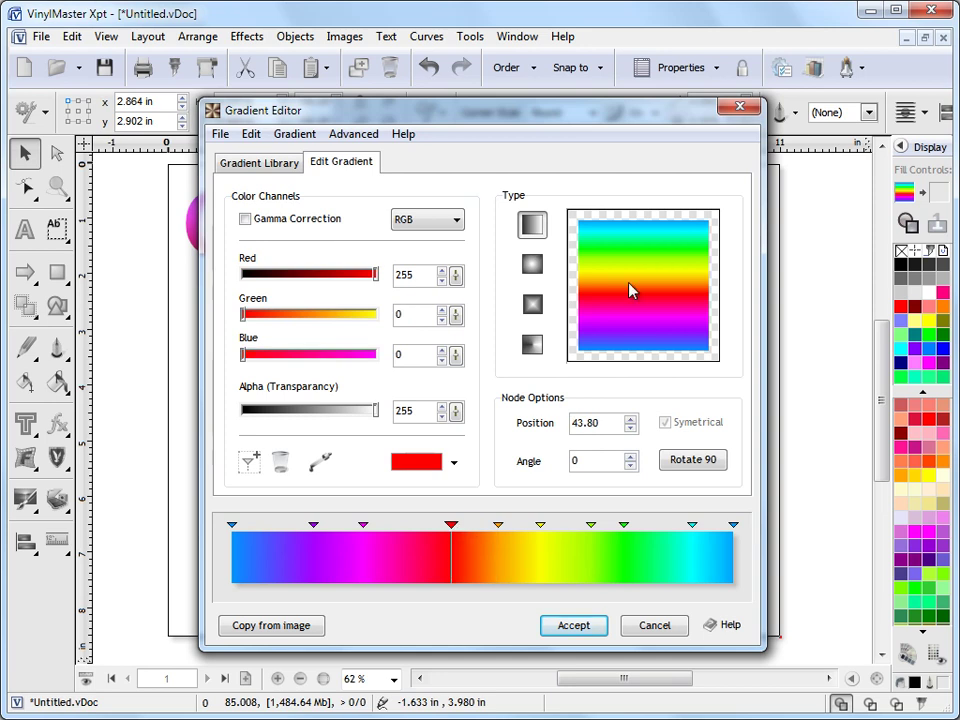
left_click(363, 525)
left_click_drag(452, 525, 427, 533)
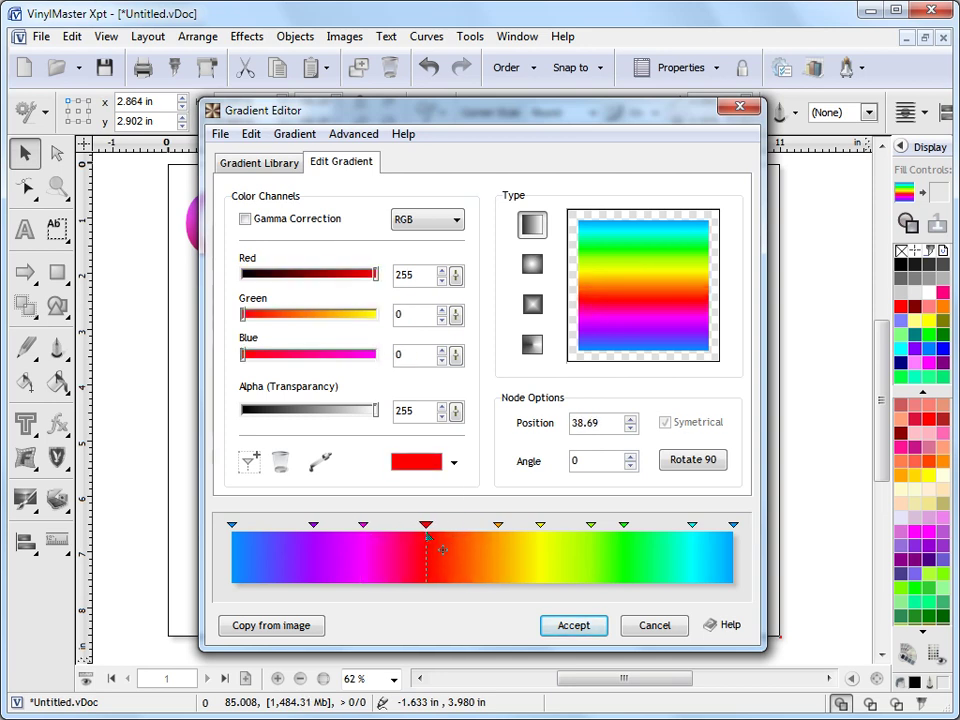
left_click_drag(364, 528, 306, 528)
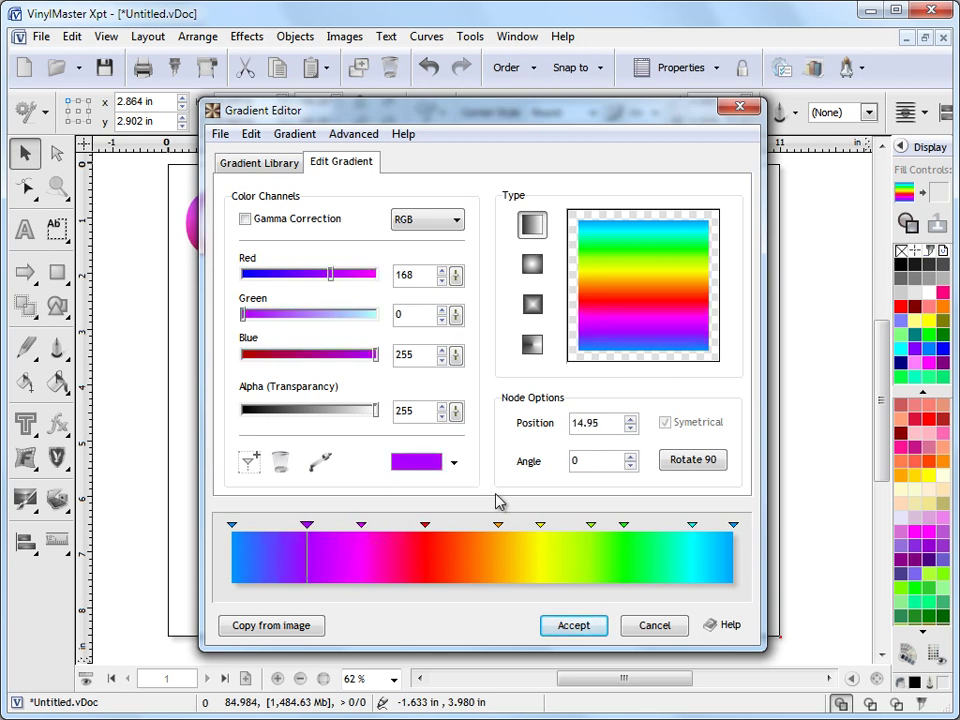
Switch the red node's color model to LAB and set its color to L* 54, a* 81, b* 40.
left_click(427, 527)
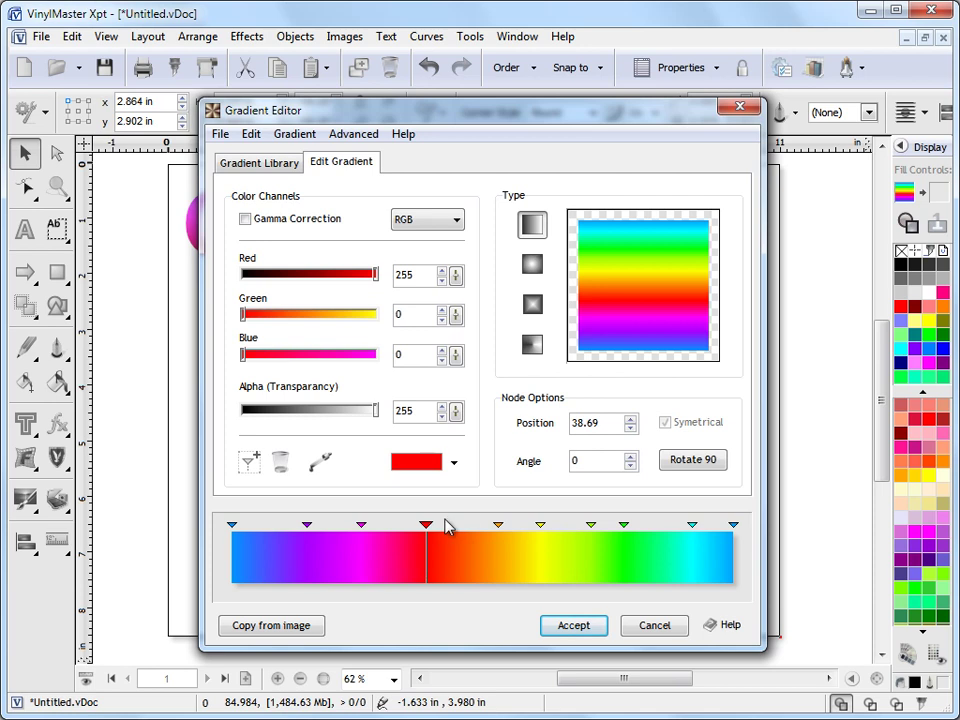
left_click(428, 233)
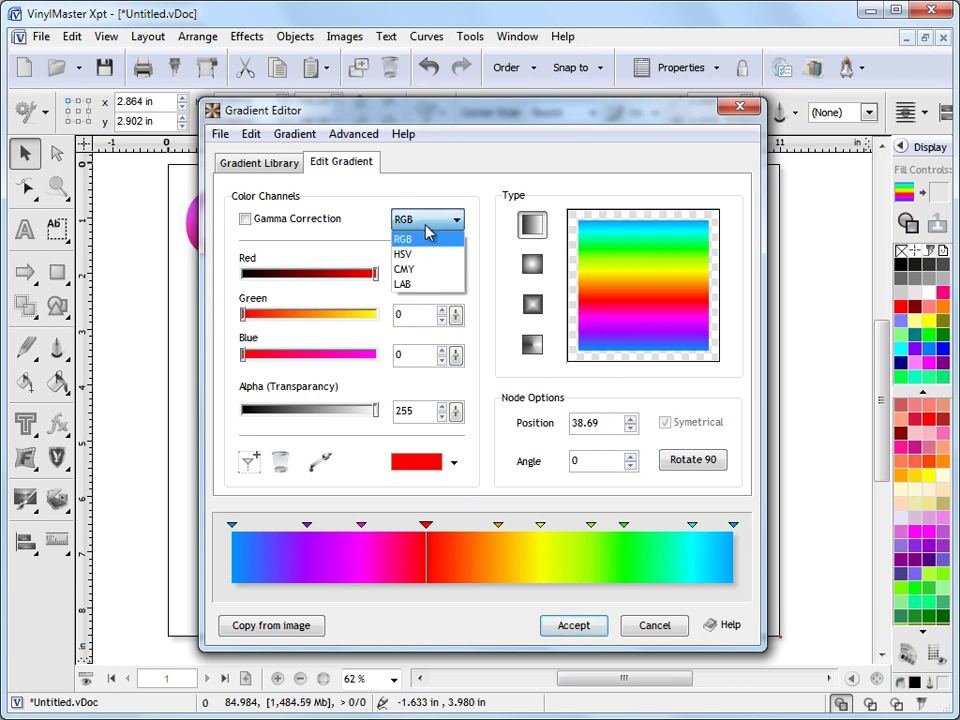
left_click(424, 284)
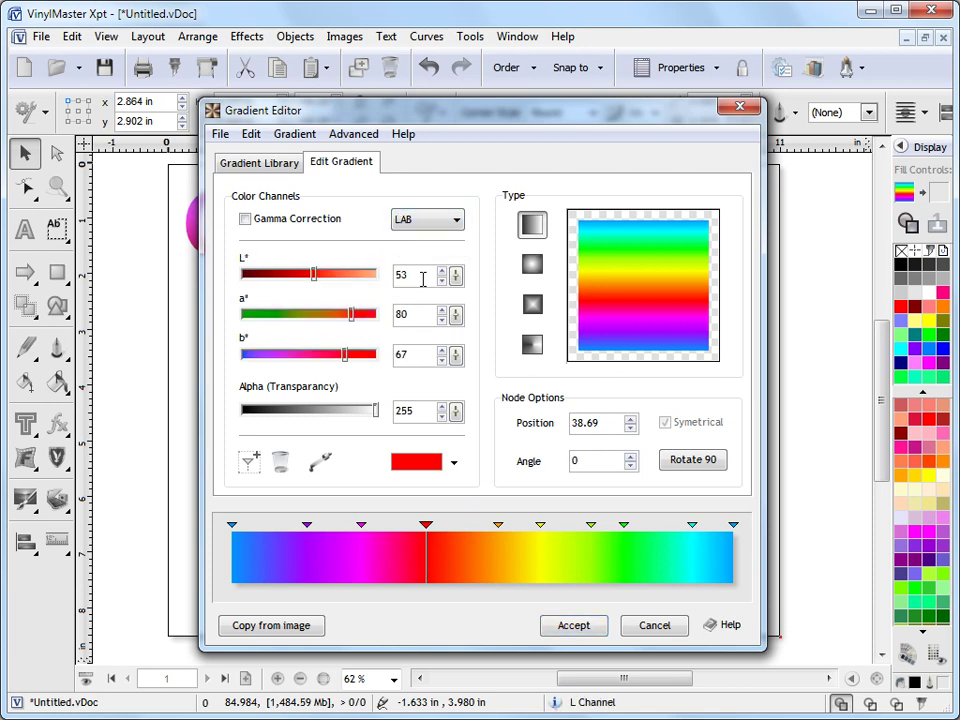
left_click_drag(315, 274, 471, 358)
left_click(457, 315)
left_click_drag(456, 315, 378, 282)
key("Tab")
key("Tab")
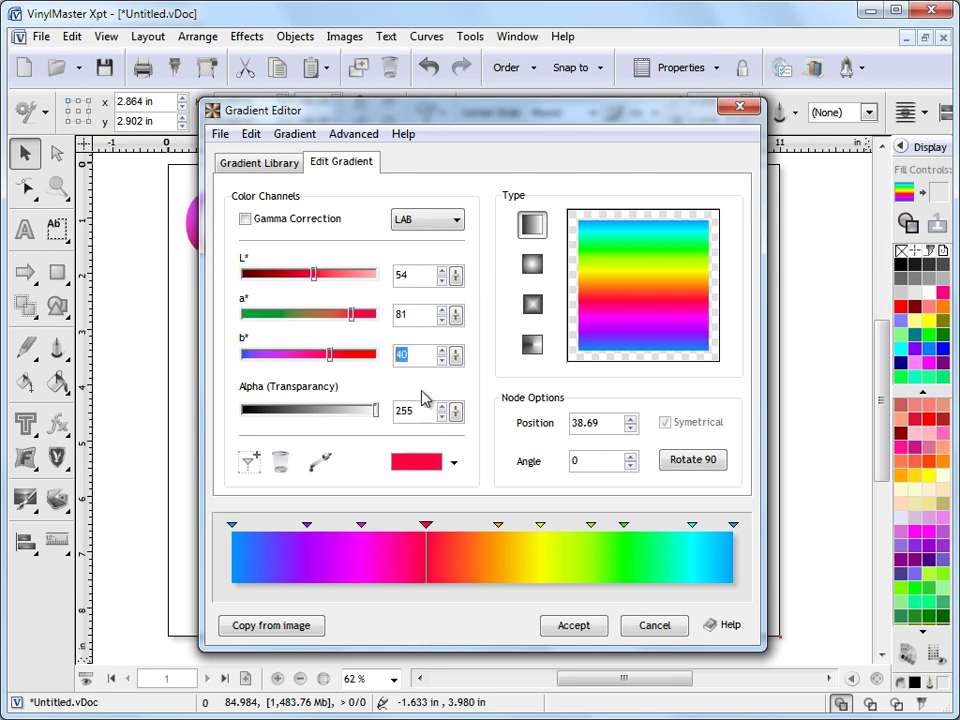
Switch the red node's color model to HSV and set its Value to 50.
left_click(431, 220)
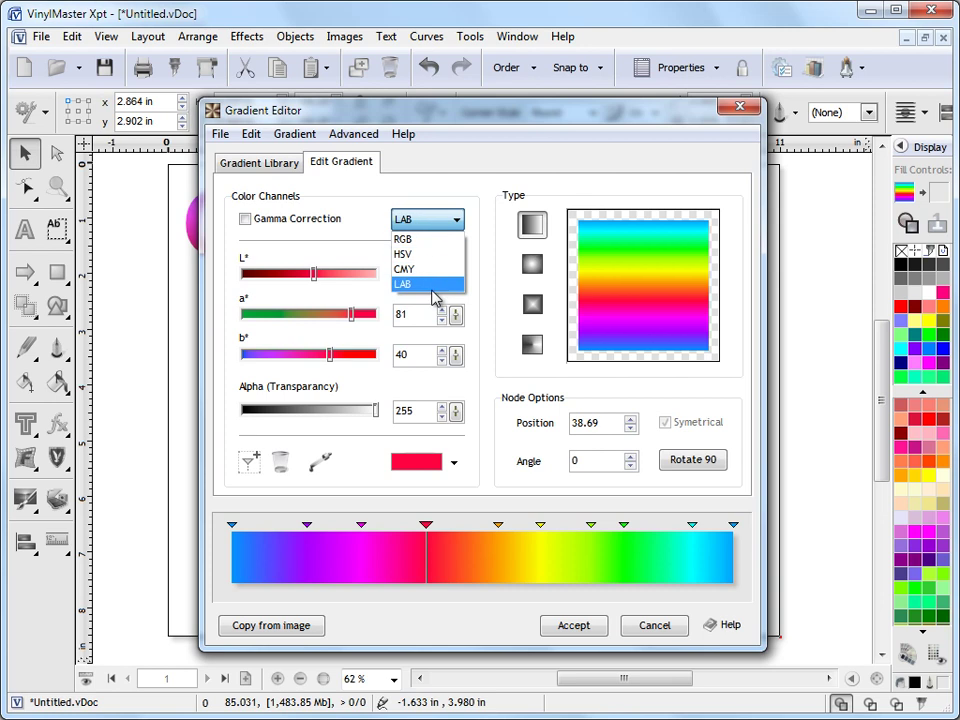
left_click(438, 255)
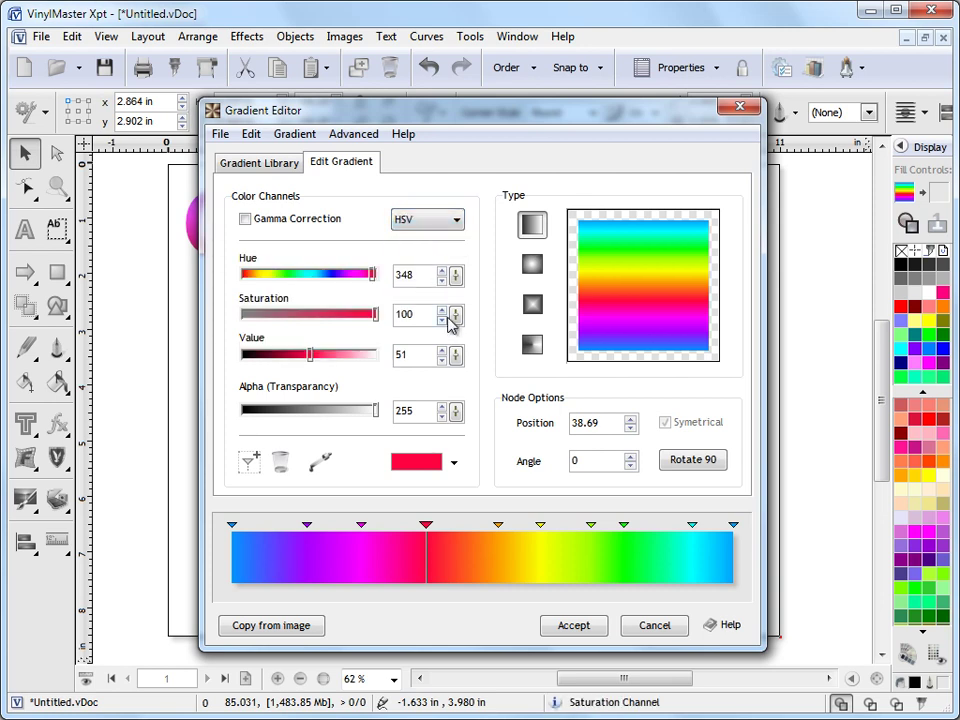
mouse_move(310, 356)
left_mouse_down()
mouse_move(321, 359)
mouse_move(313, 366)
left_mouse_up()
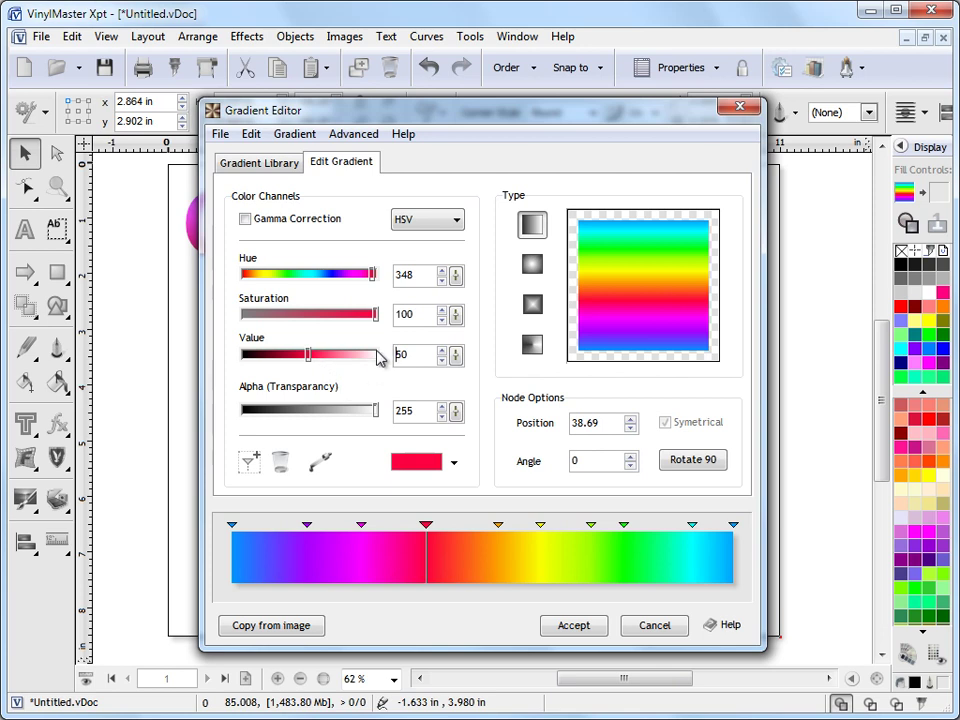
Move the red node to position 40.37, set its alpha to 0 and accept the gradient.
left_click_drag(423, 527, 434, 527)
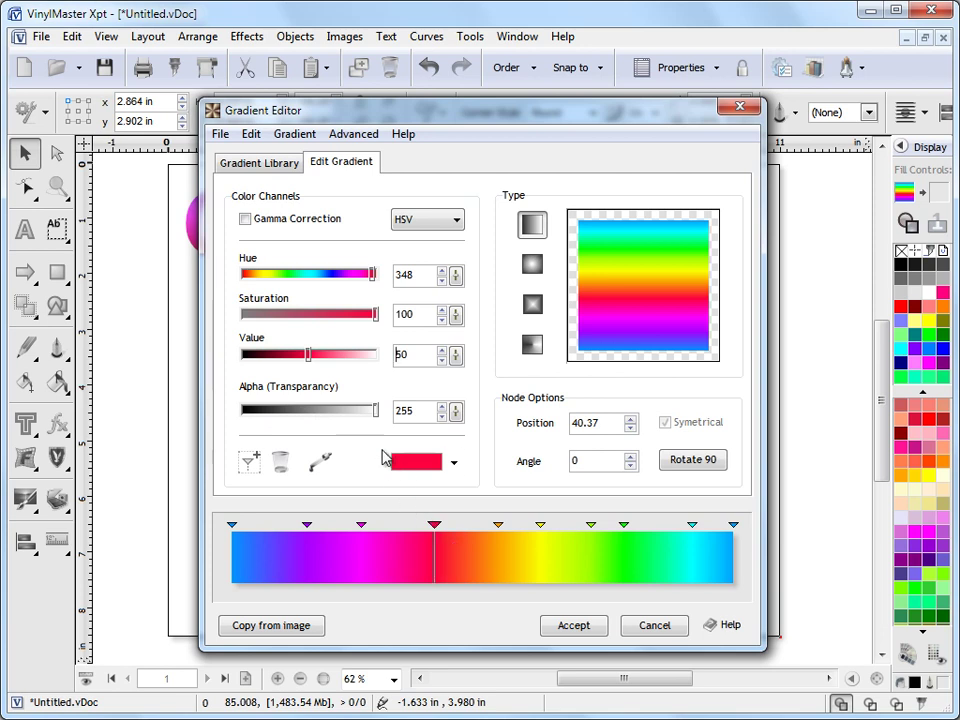
left_click_drag(376, 414, 243, 410)
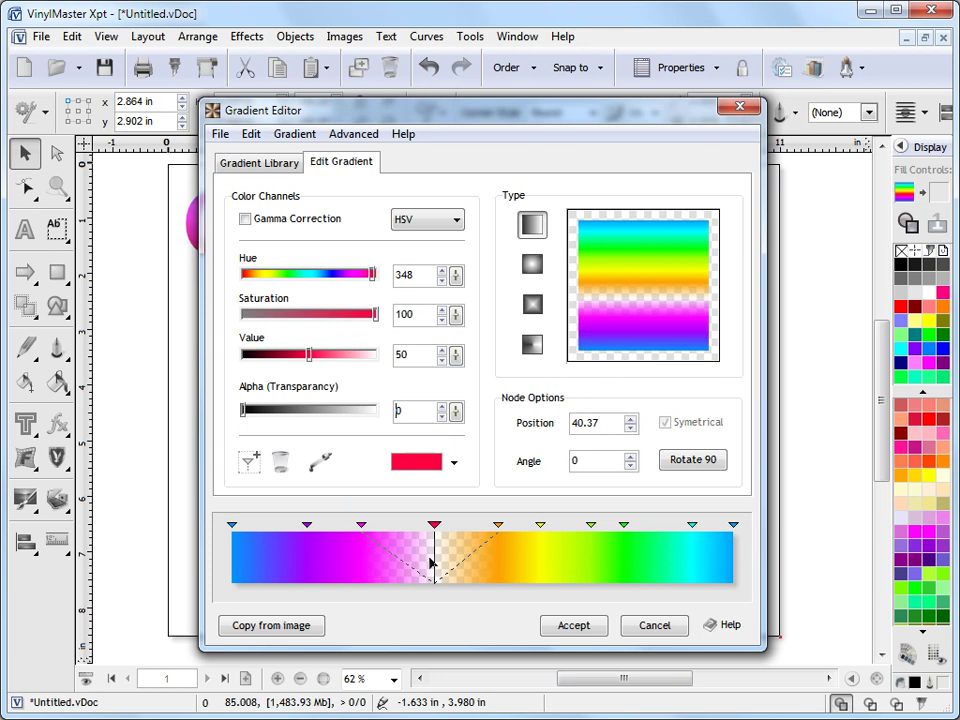
left_click(590, 628)
Move the rectangle over the heading text to check its transparency, and return it to about x 2.65, y 2.82 in.
left_click_drag(533, 531, 491, 288)
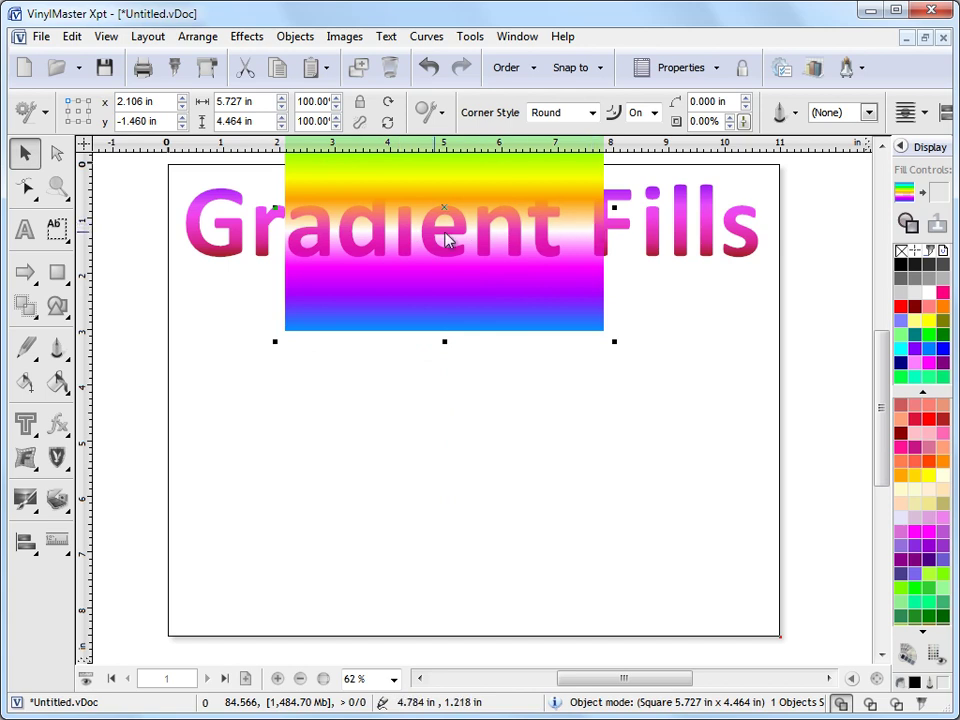
left_click_drag(446, 211, 476, 450)
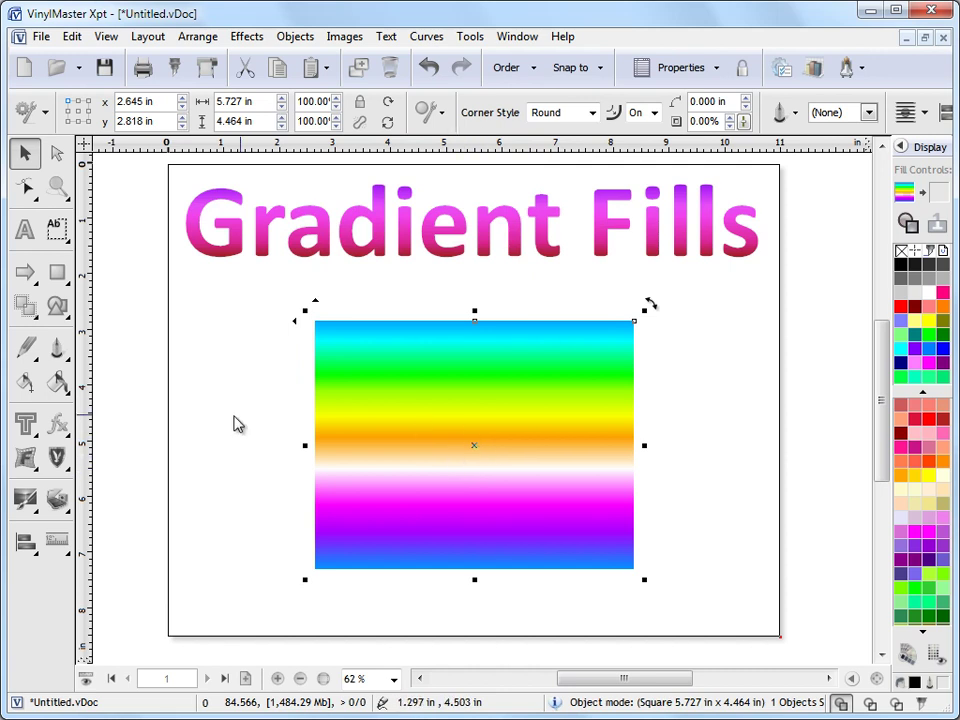
Reopen the rectangle's gradient and set the transparent red node's alpha to 255.
left_click(57, 383)
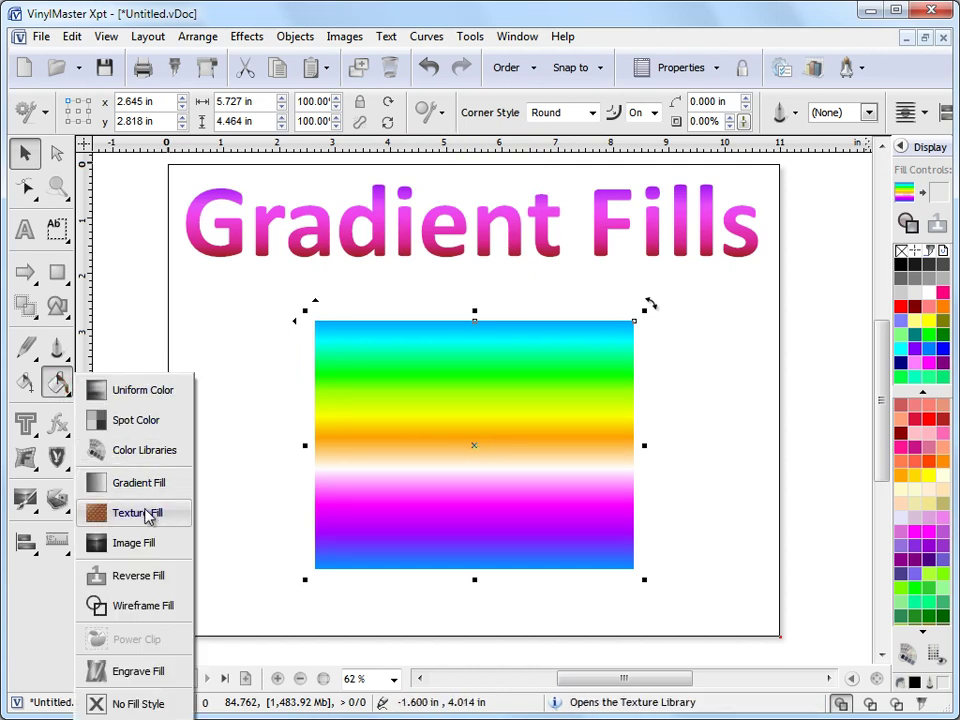
left_click(124, 485)
left_click(434, 526)
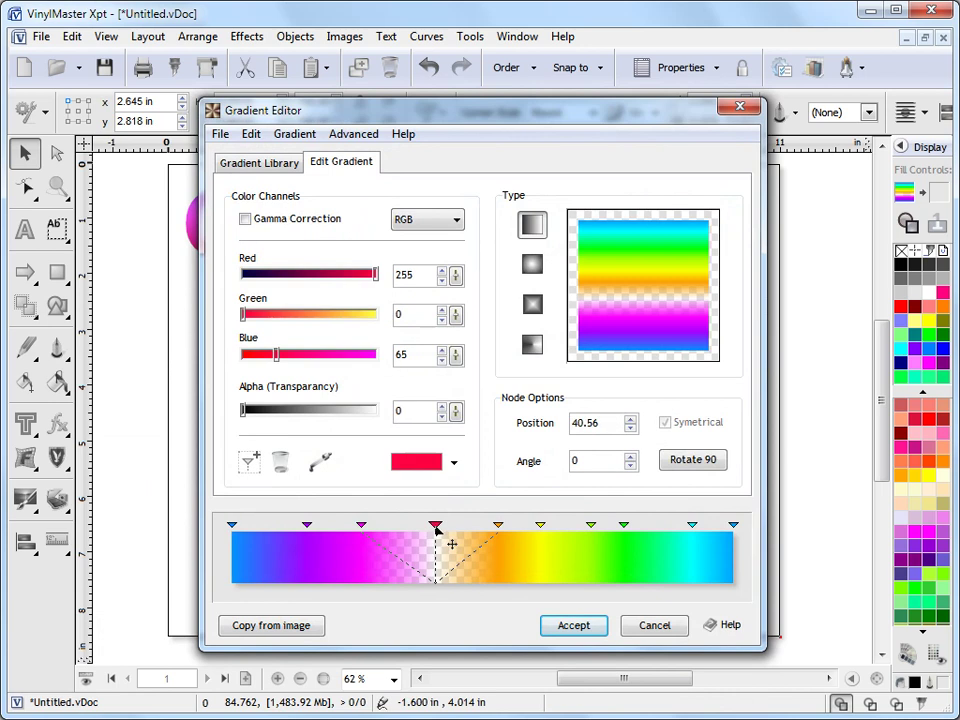
left_click_drag(456, 411, 510, 296)
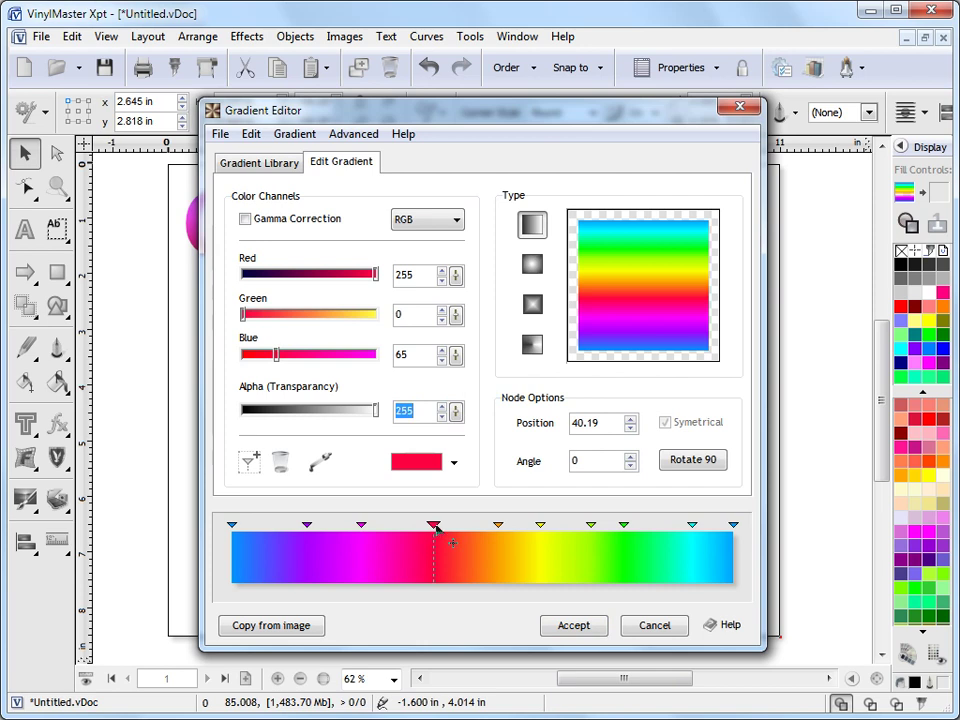
Pick a slightly darker red, RGB 236, 9, 10, for the node in the color selector and apply it.
left_click(416, 463)
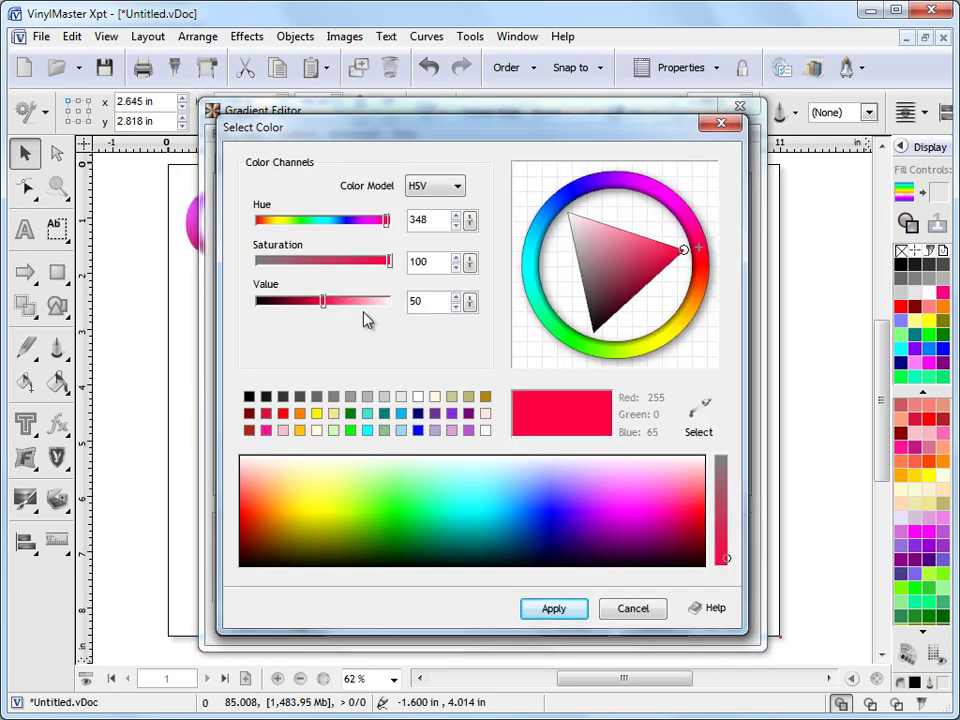
left_click(283, 413)
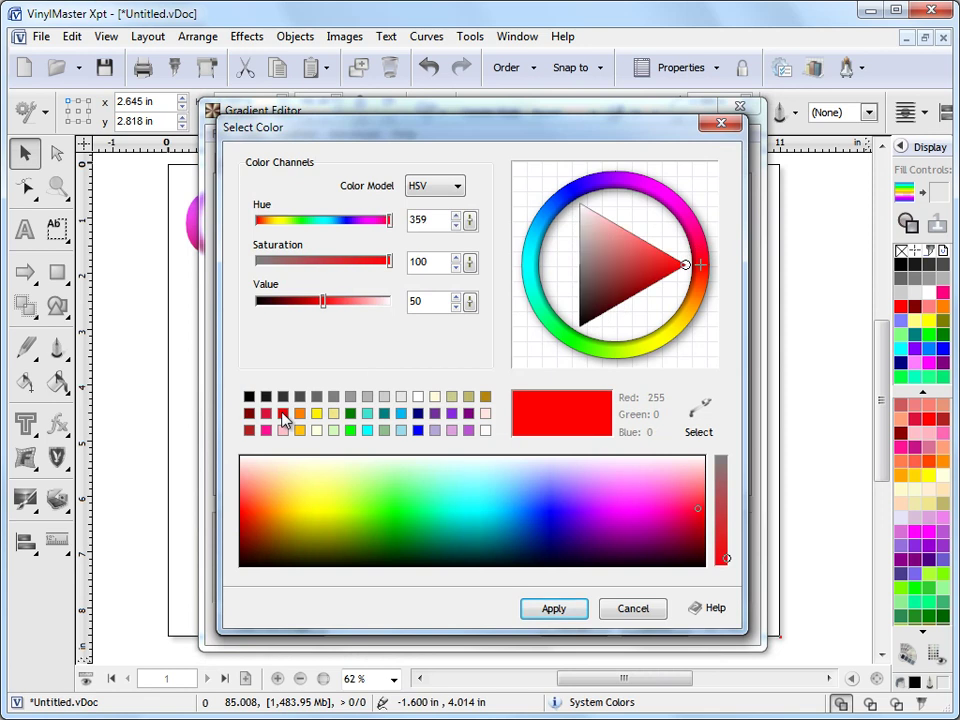
mouse_move(699, 270)
left_mouse_down()
mouse_move(656, 199)
mouse_move(634, 266)
left_mouse_up()
mouse_move(658, 194)
left_mouse_down()
mouse_move(690, 227)
mouse_move(658, 287)
mouse_move(681, 279)
left_mouse_up()
left_click(648, 268)
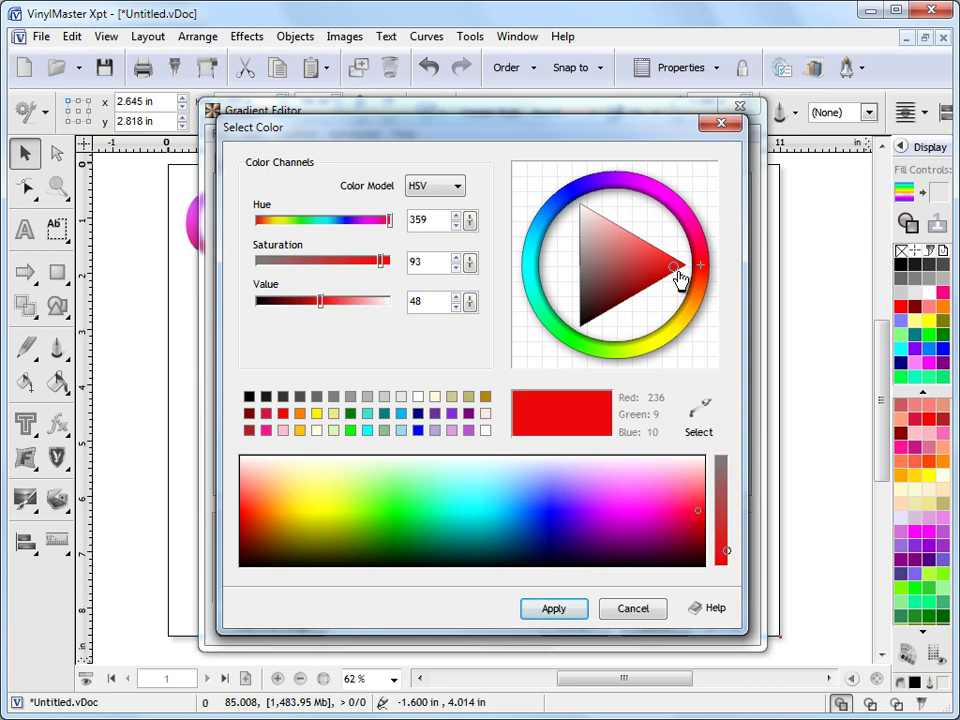
left_click(572, 609)
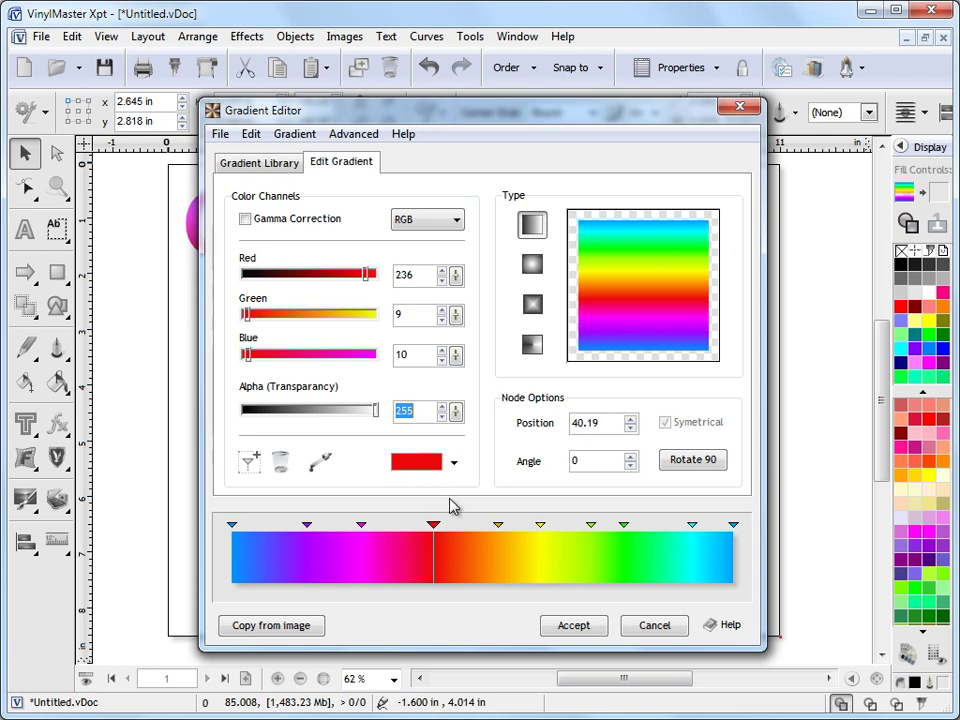
Set the node to pure red, RGB 255, 0, 0, from the swatch palette and shift it to position 40.93.
left_click(454, 462)
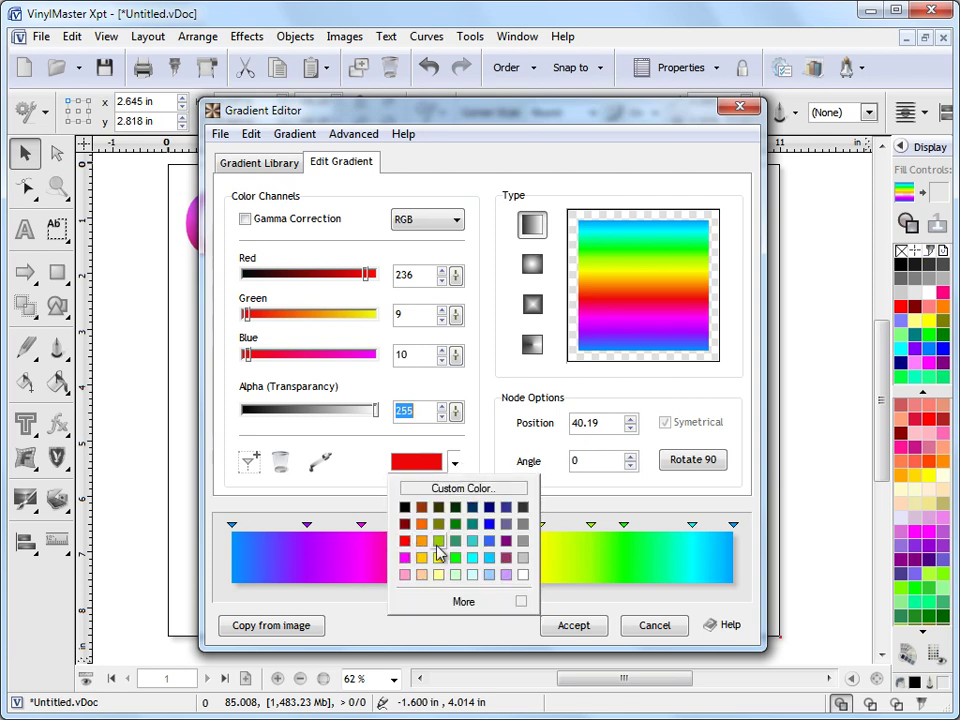
left_click(405, 541)
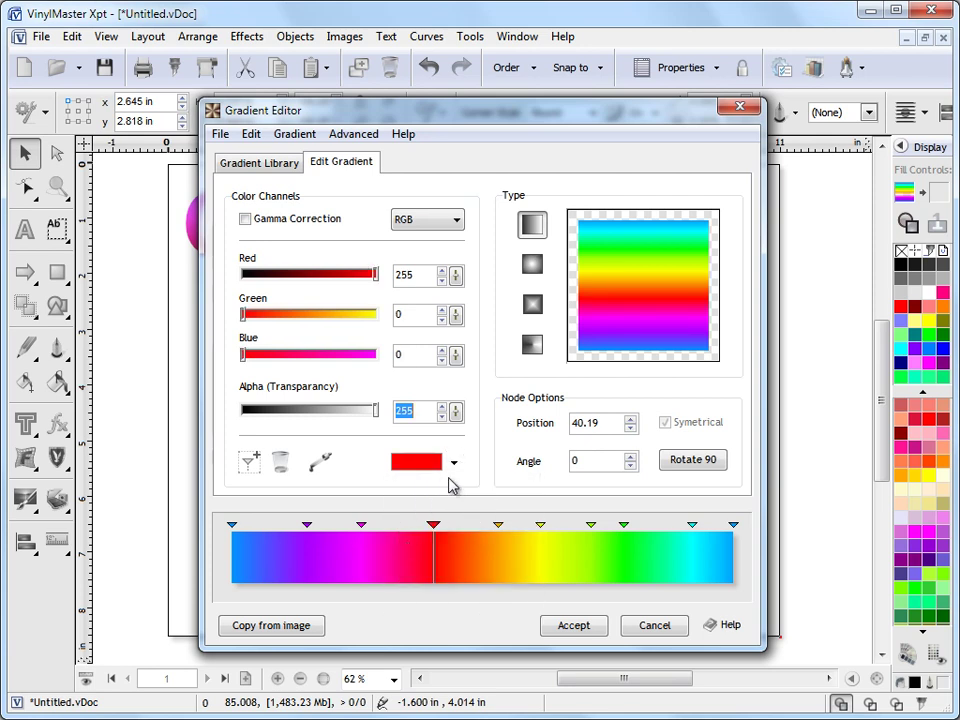
left_click_drag(436, 528, 440, 529)
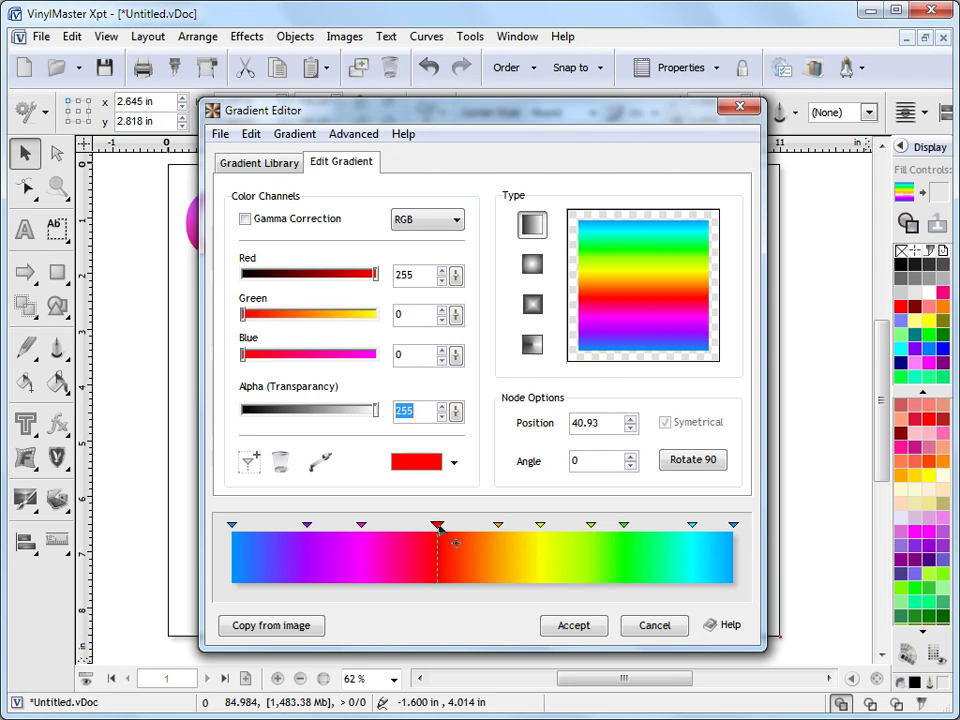
Sample yellow and green from the gradient bar onto the node at position 40.93, and restore it to red from the swatch palette.
left_click(316, 466)
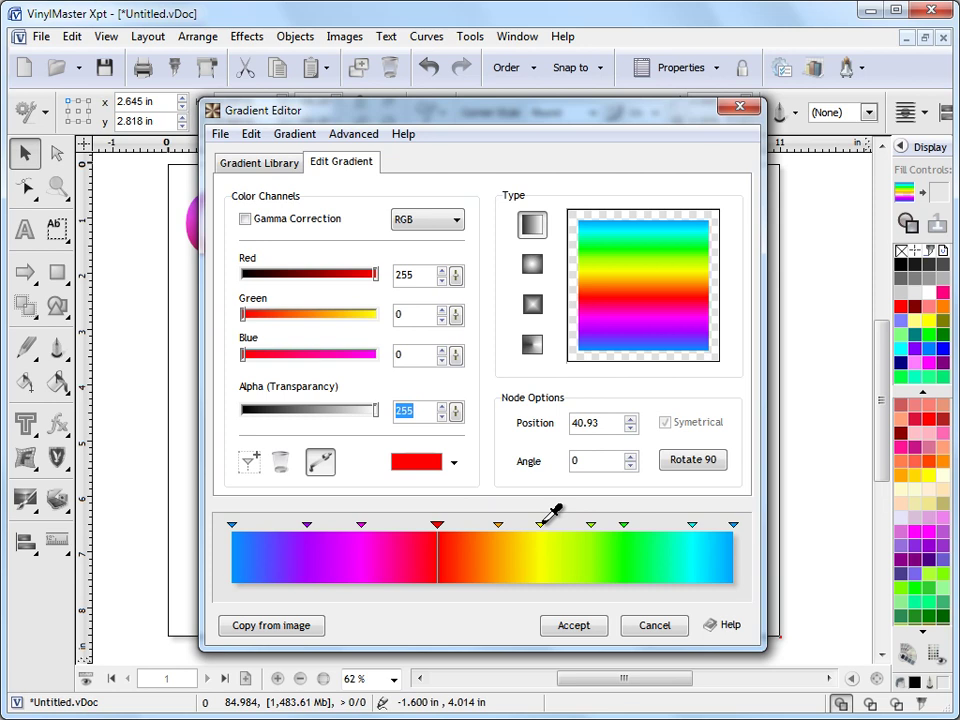
left_click(545, 555)
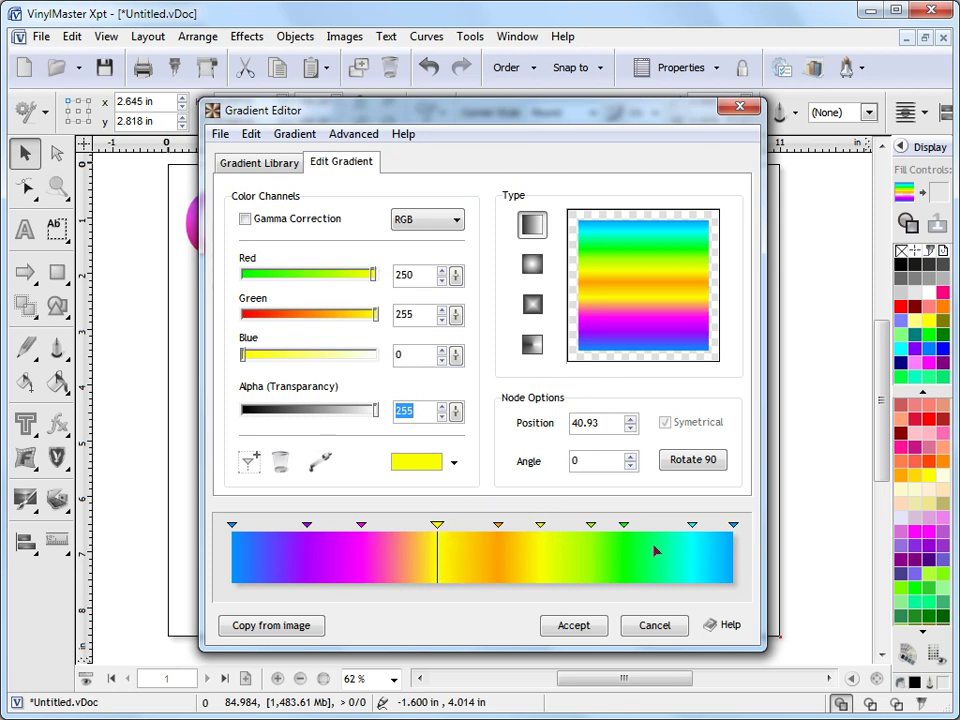
left_click(320, 460)
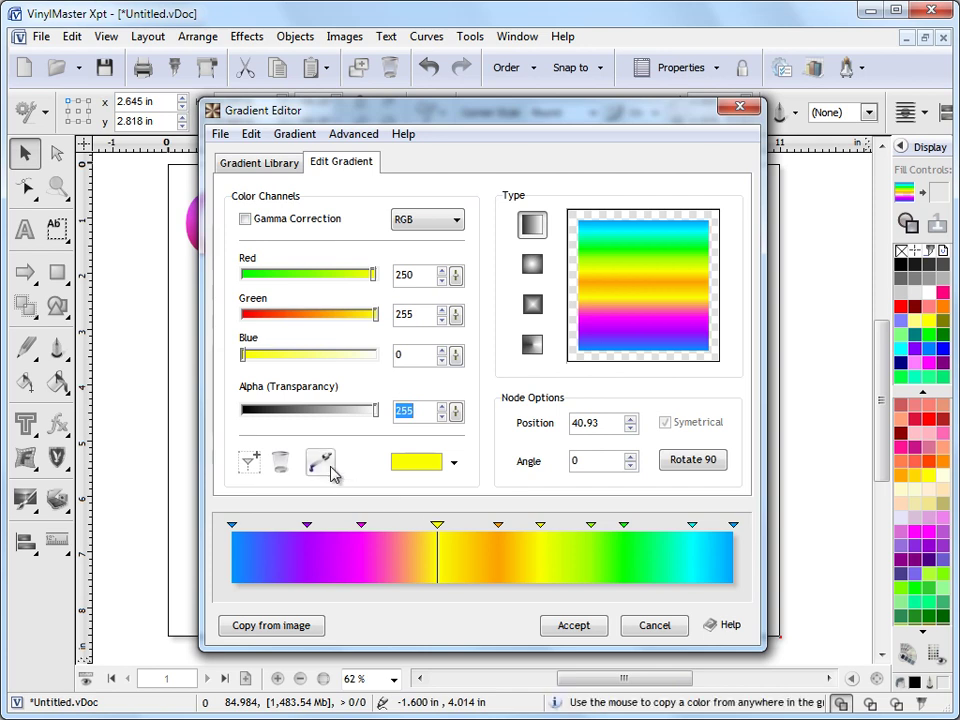
left_click(658, 556)
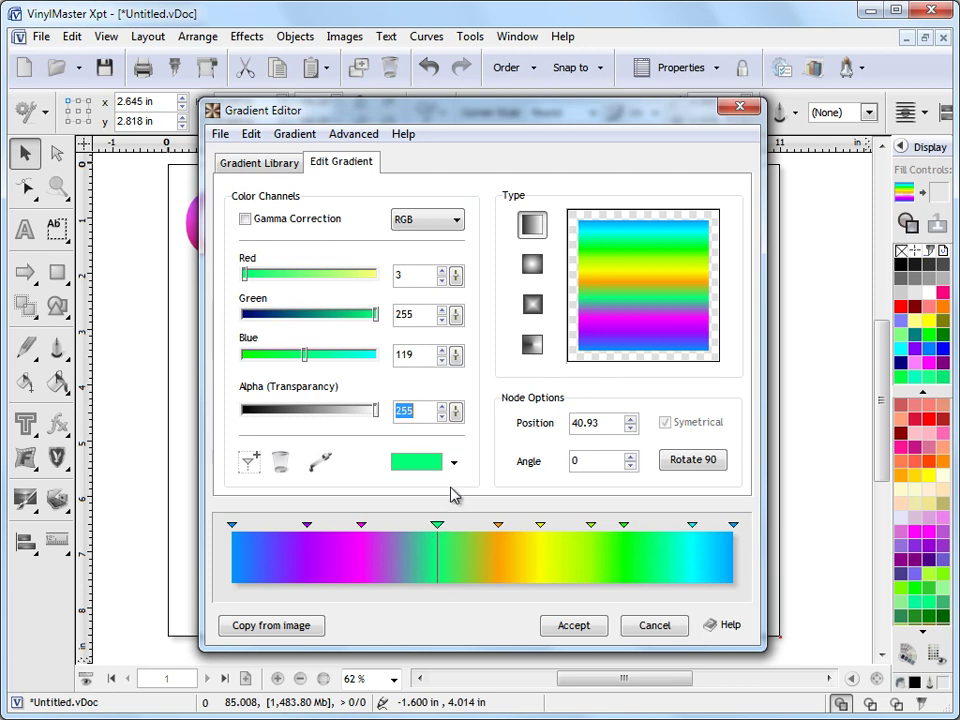
left_click(453, 466)
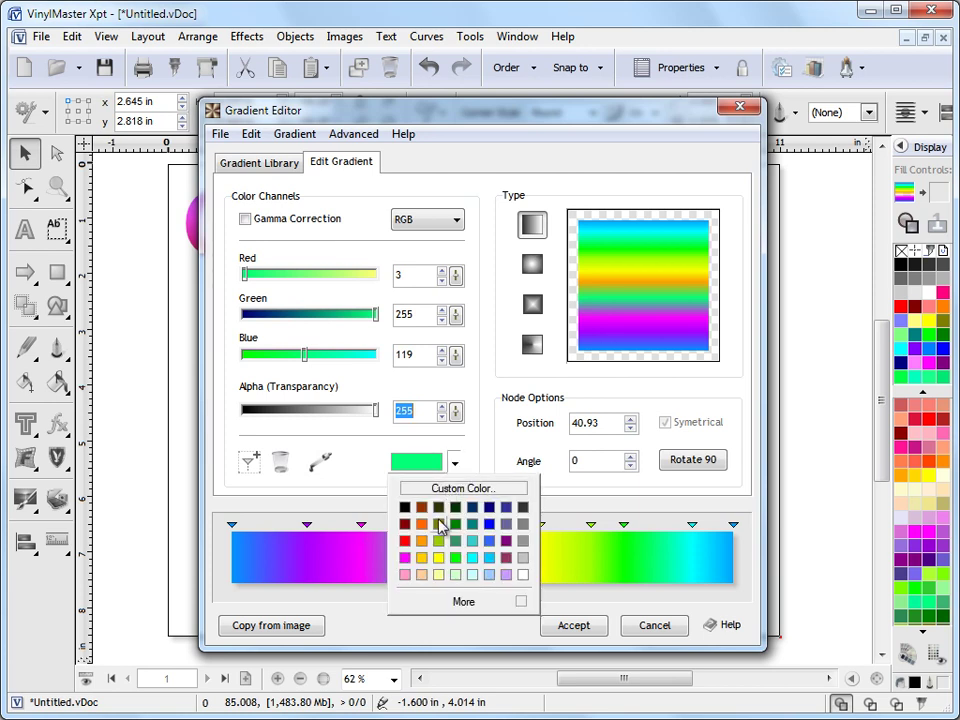
left_click(407, 543)
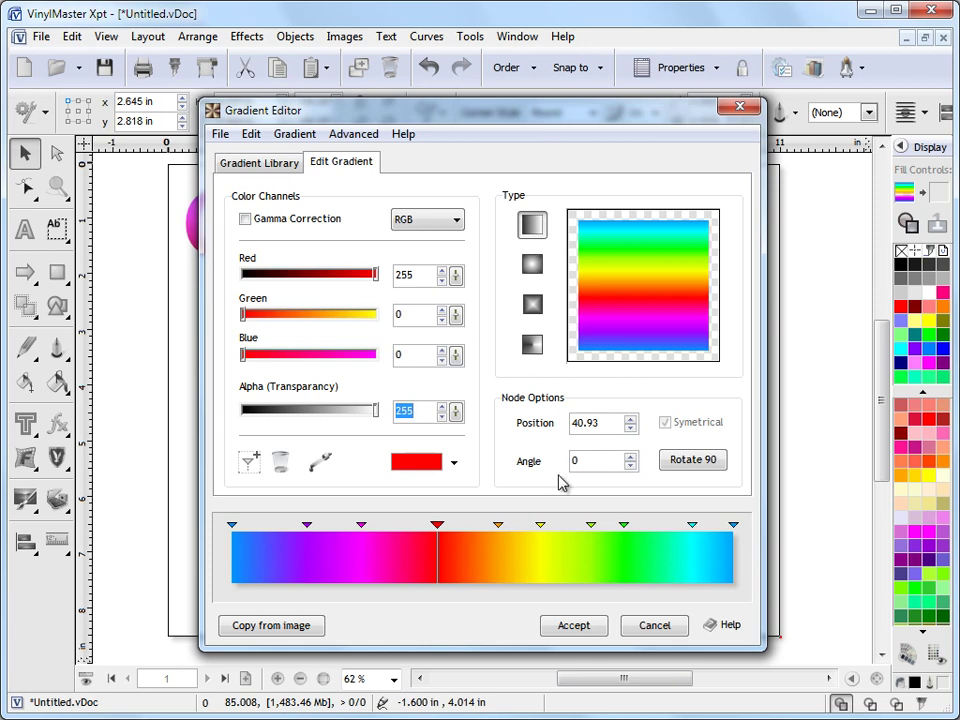
Reverse the gradient's nodes, and reverse them a second time to restore the original order.
left_click(364, 135)
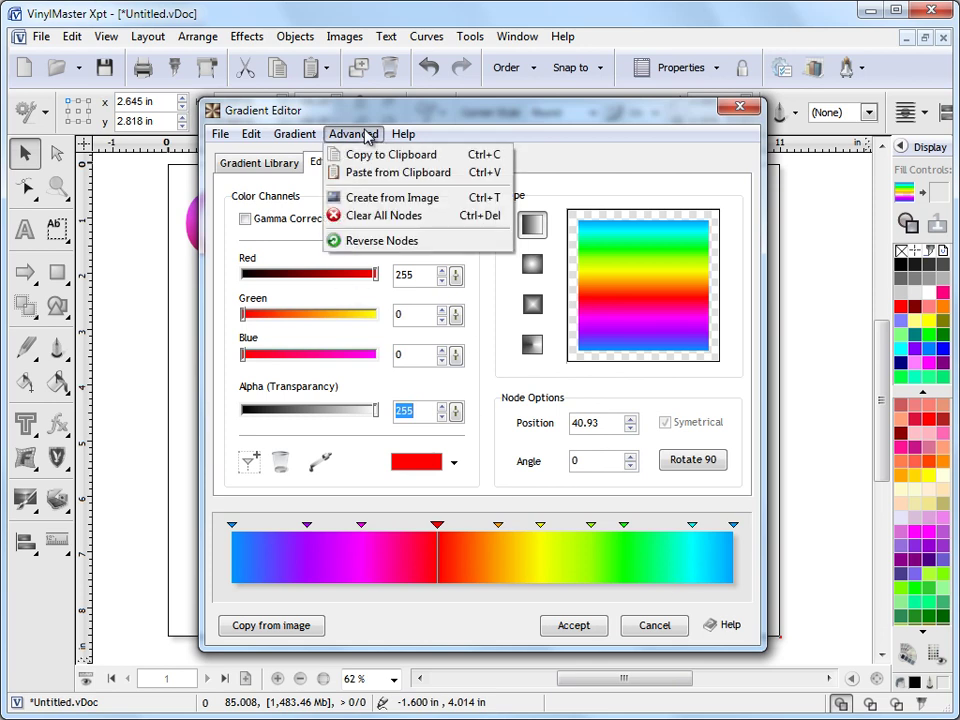
left_click(390, 240)
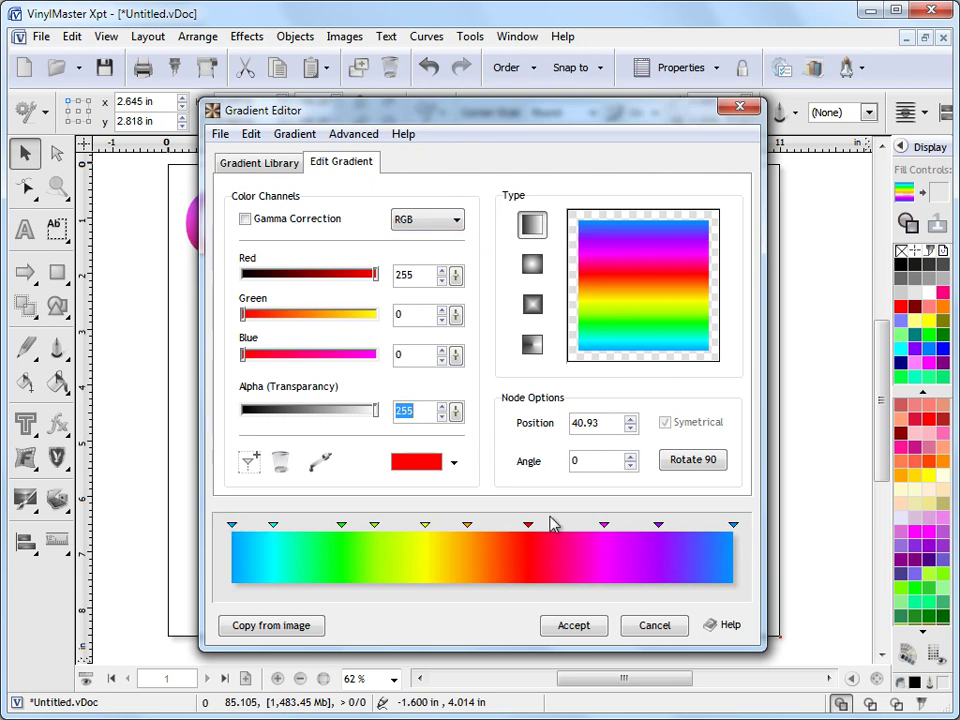
left_click(354, 134)
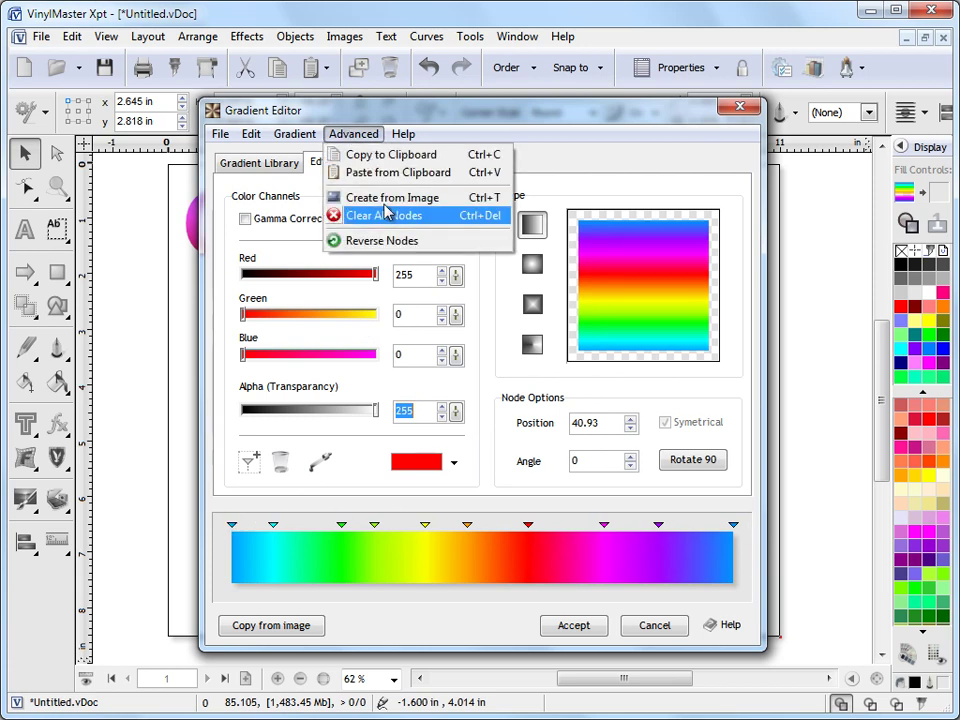
left_click(388, 240)
Delete the red node from the gradient bar and insert a new node in its place at position 39.81.
left_click_drag(441, 543, 431, 528)
left_click(281, 461)
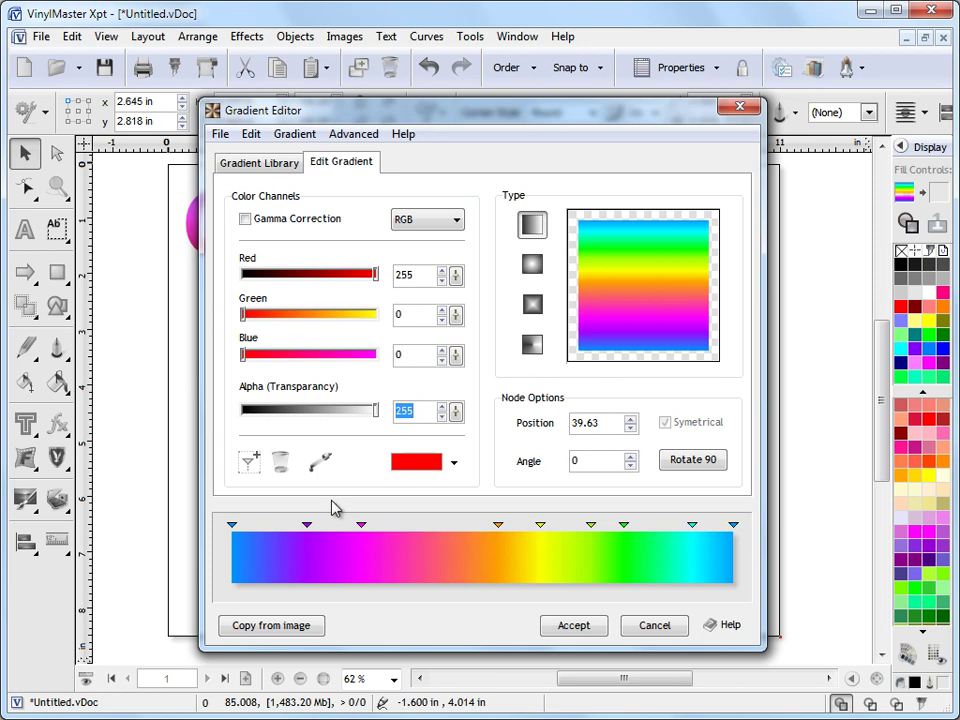
left_click(251, 463)
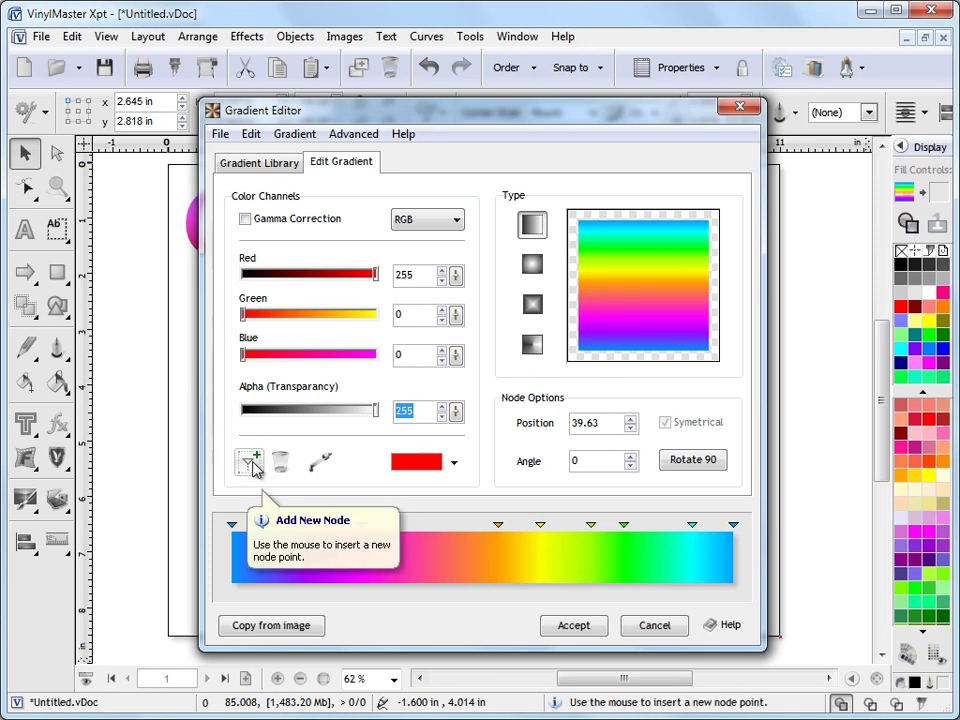
left_click(431, 528)
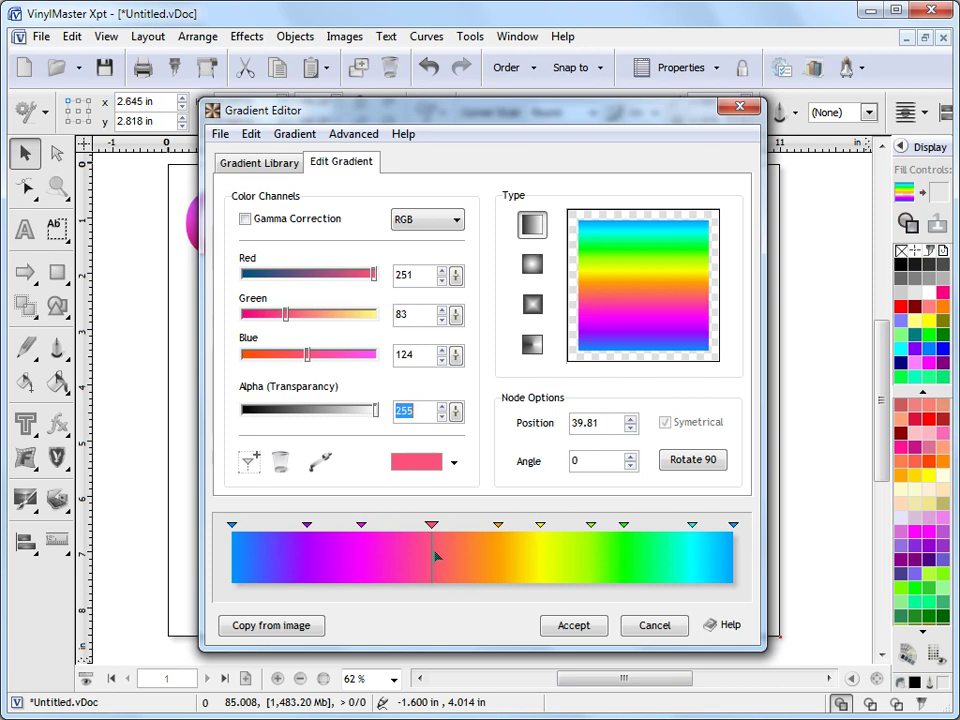
Color the new node pure red, RGB 255, 0, 0, from the swatch palette and move it to position 39.25.
left_click(454, 462)
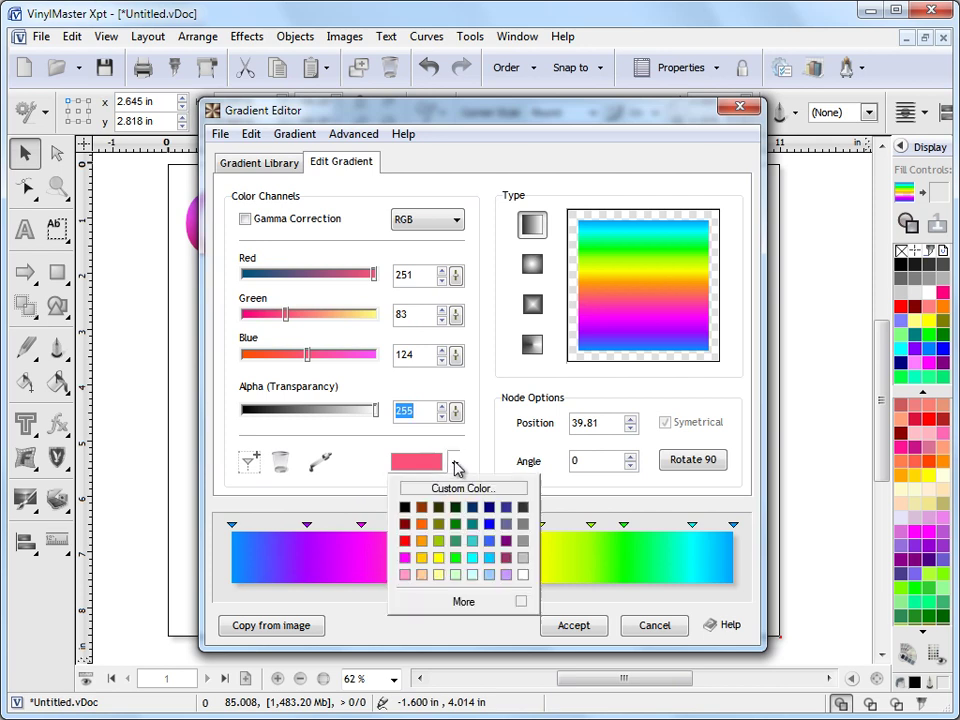
left_click(422, 546)
left_click_drag(435, 527, 426, 528)
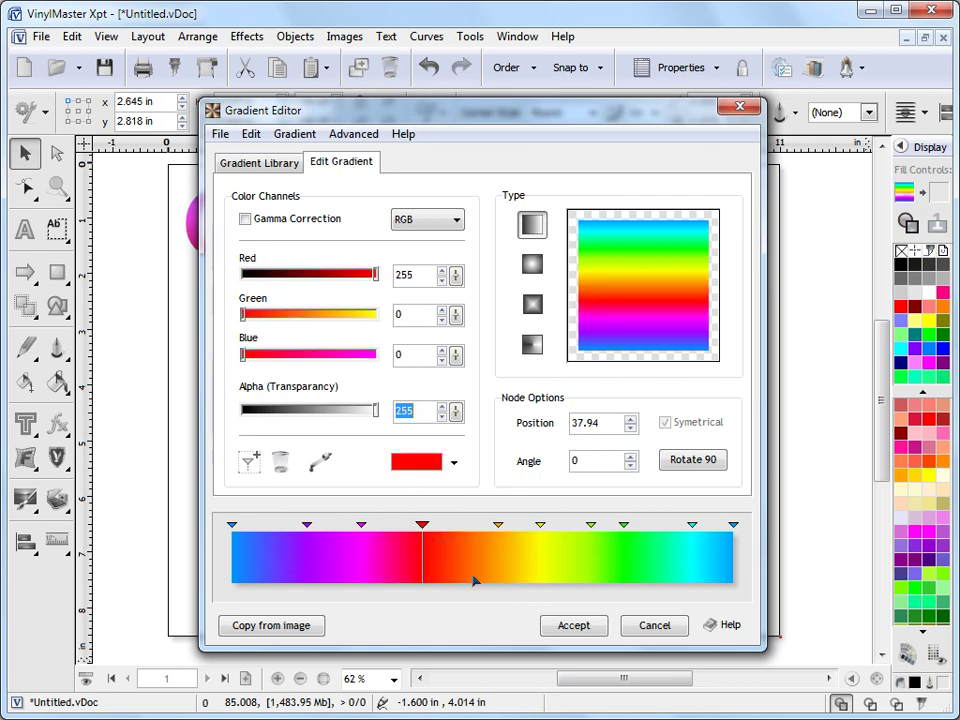
left_click(356, 530)
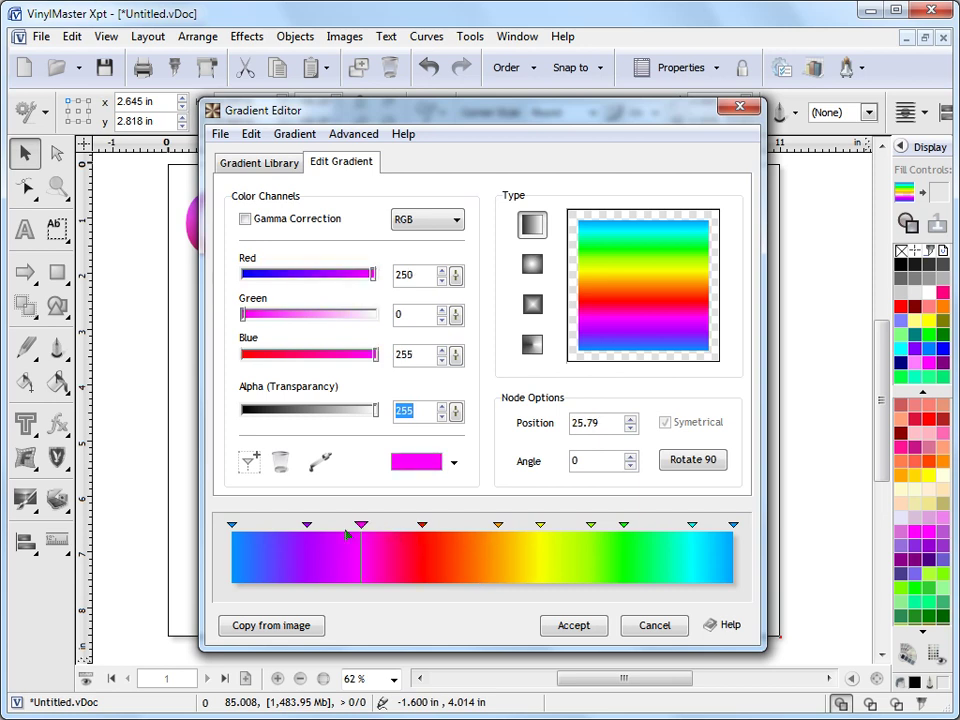
left_click(422, 526)
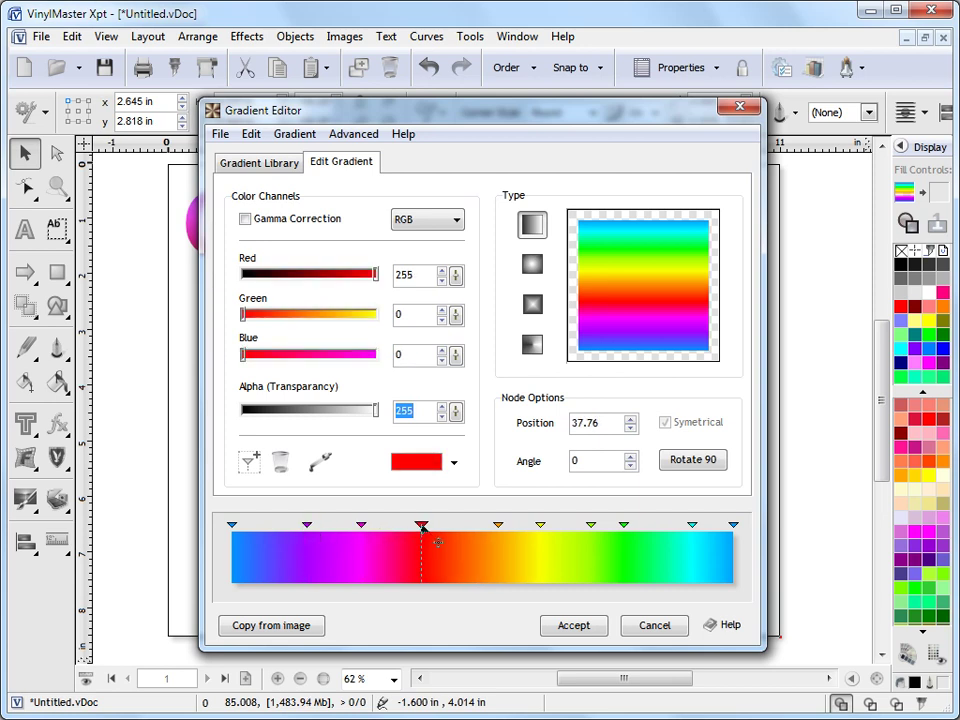
left_click_drag(422, 526, 430, 529)
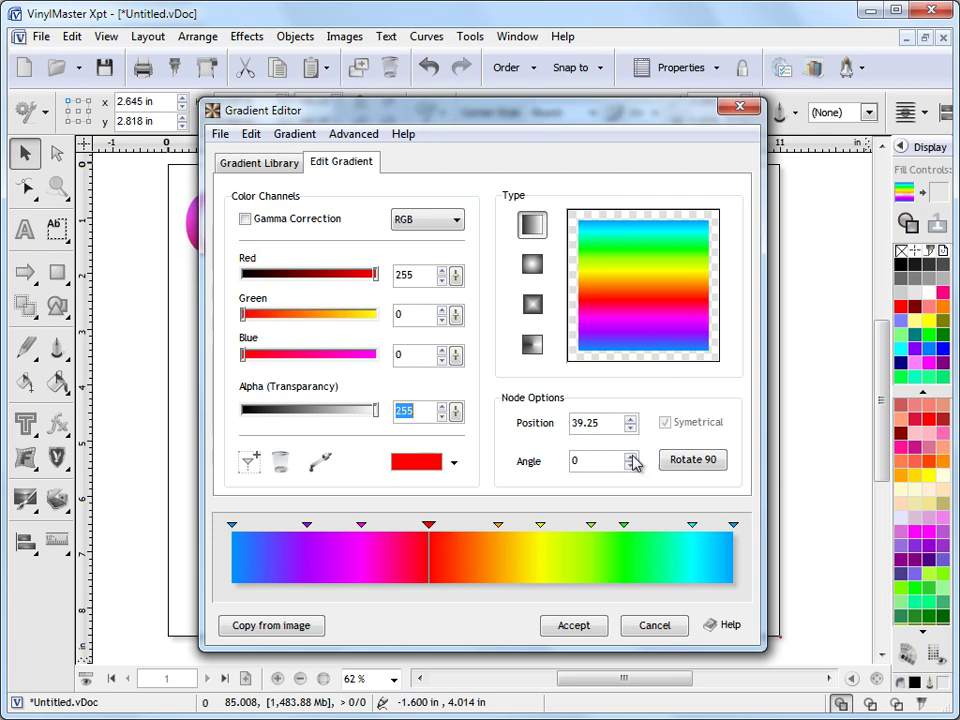
Step the red node's position value up and down, ending at 40.25.
left_click(614, 422)
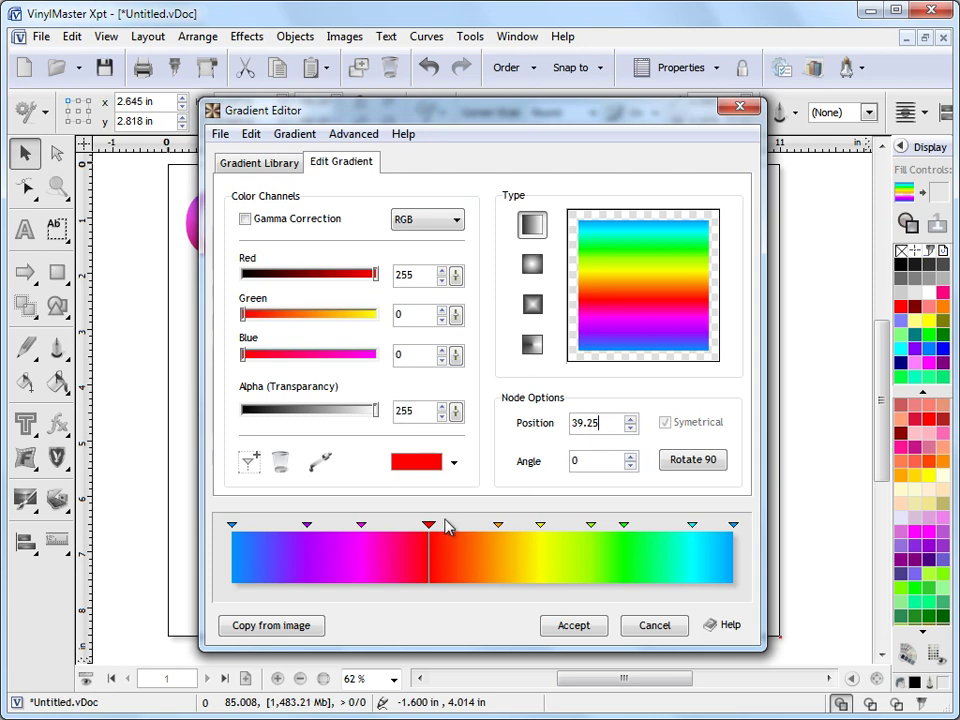
left_click(630, 419)
left_click(630, 419)
double_click(630, 428)
double_click(630, 419)
left_click(630, 427)
Raise the gradient's angle to 360, and rotate the gradient through a full turn in four 90-degree increments.
left_click(607, 461)
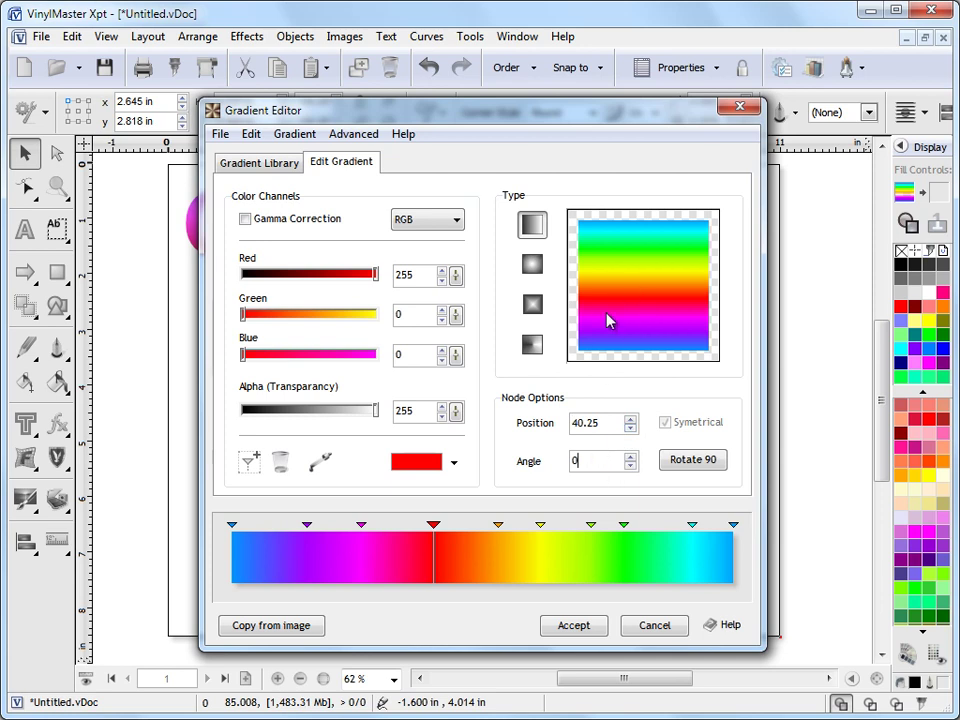
left_click_drag(631, 457, 631, 458)
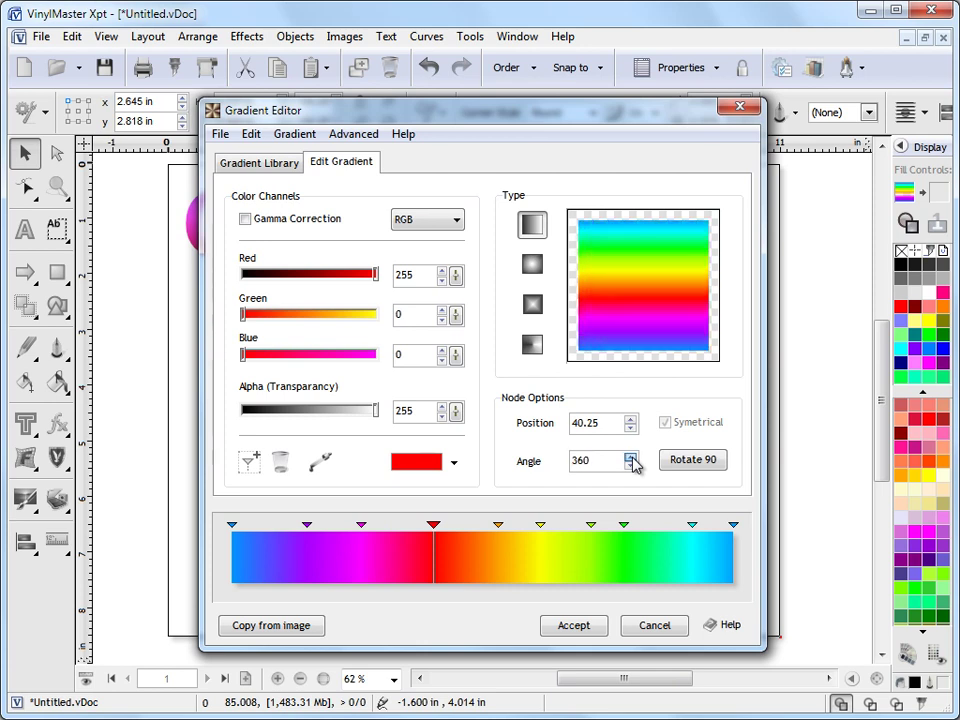
left_click(689, 464)
left_click(689, 464)
left_click(689, 464)
left_click(688, 465)
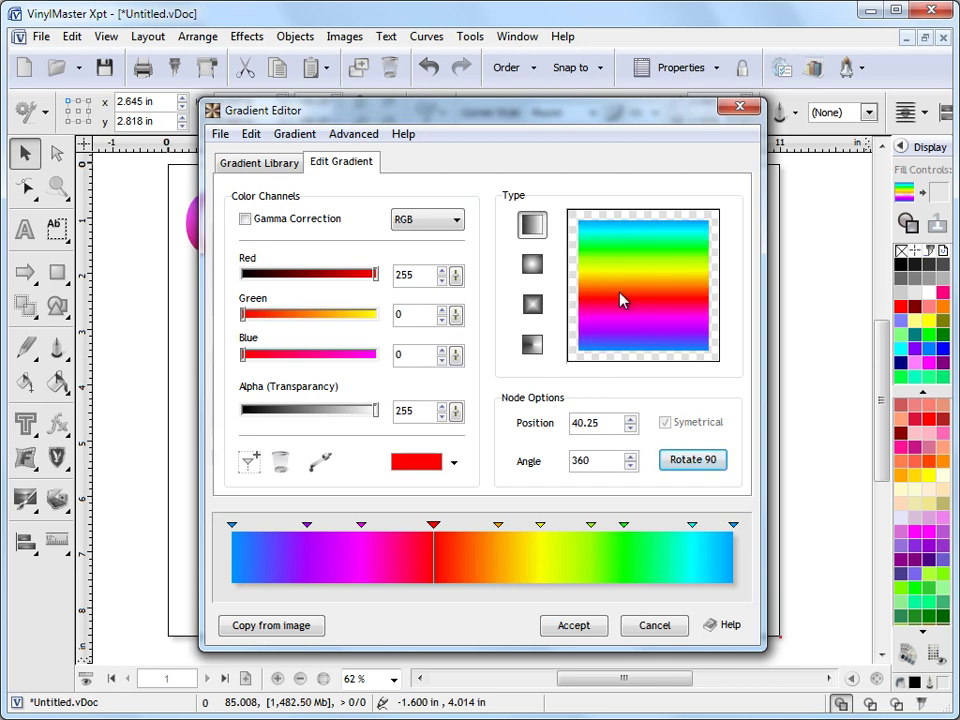
Switch the gradient type through radial and square to conical, and turn off its Symetrical option.
left_click(540, 268)
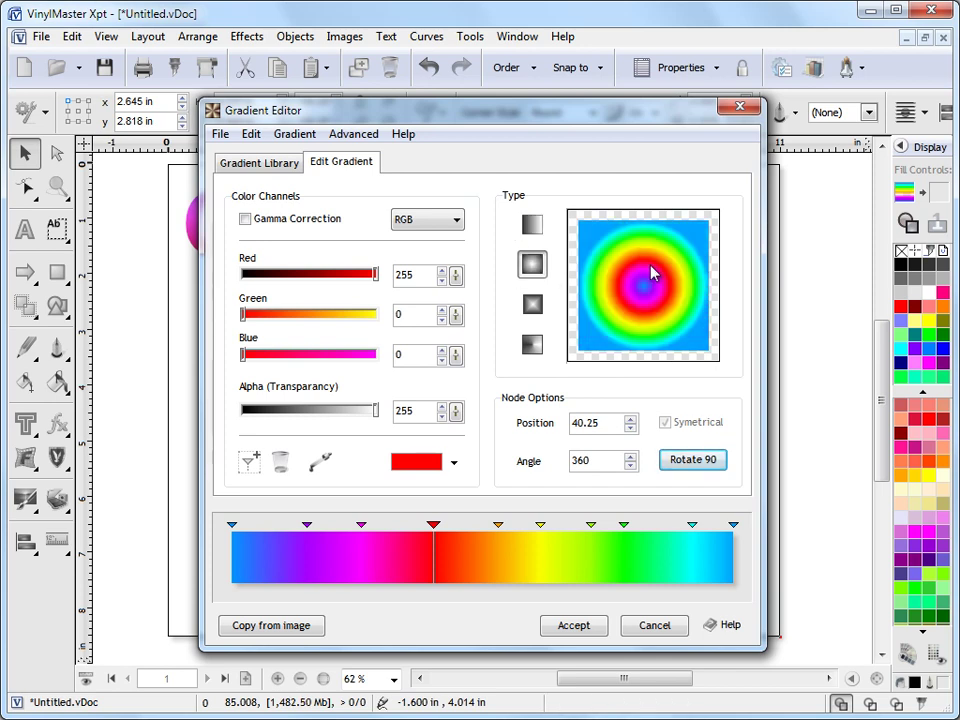
left_click(533, 305)
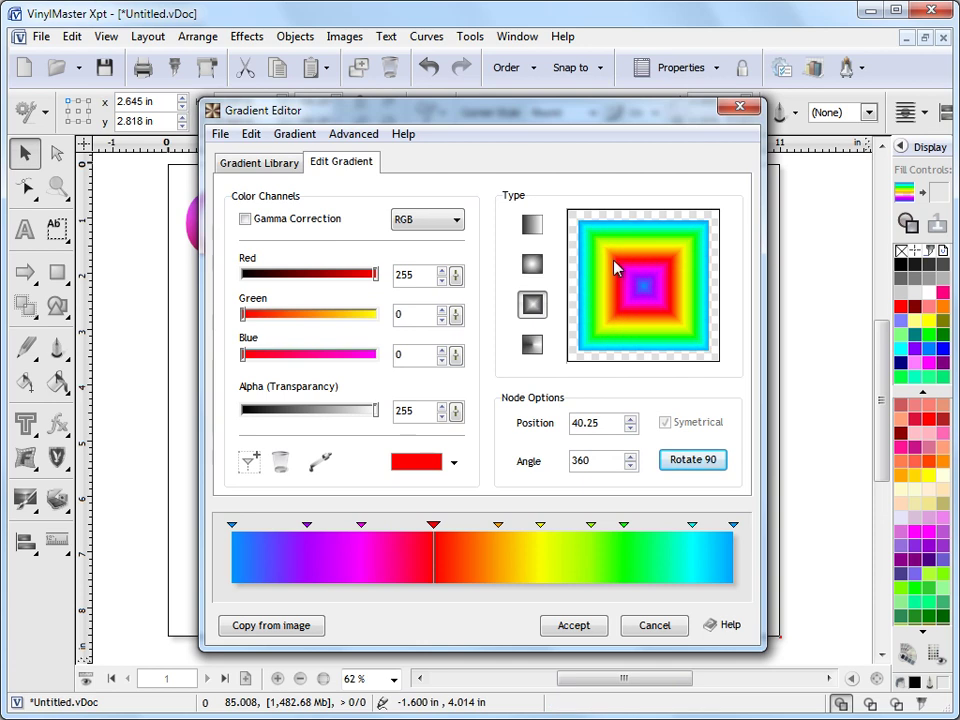
left_click(532, 344)
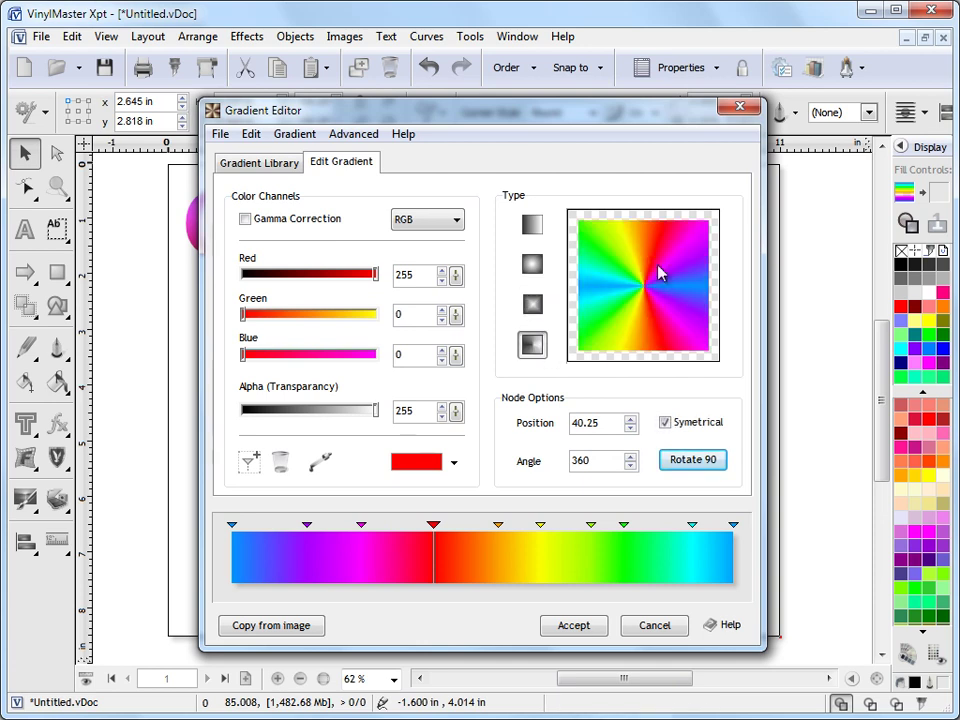
left_click(665, 422)
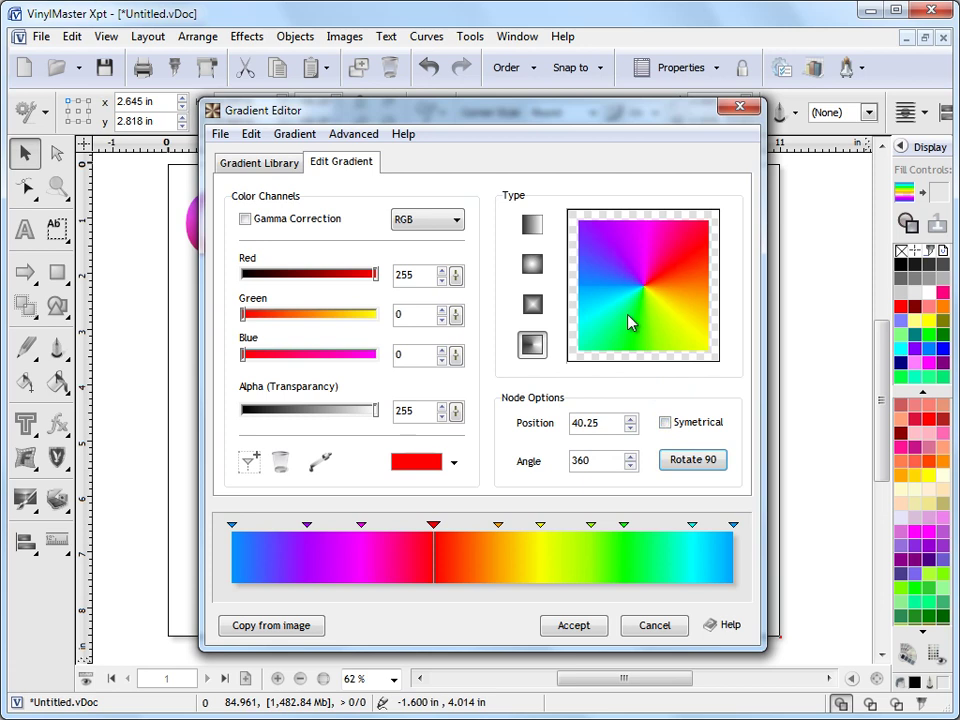
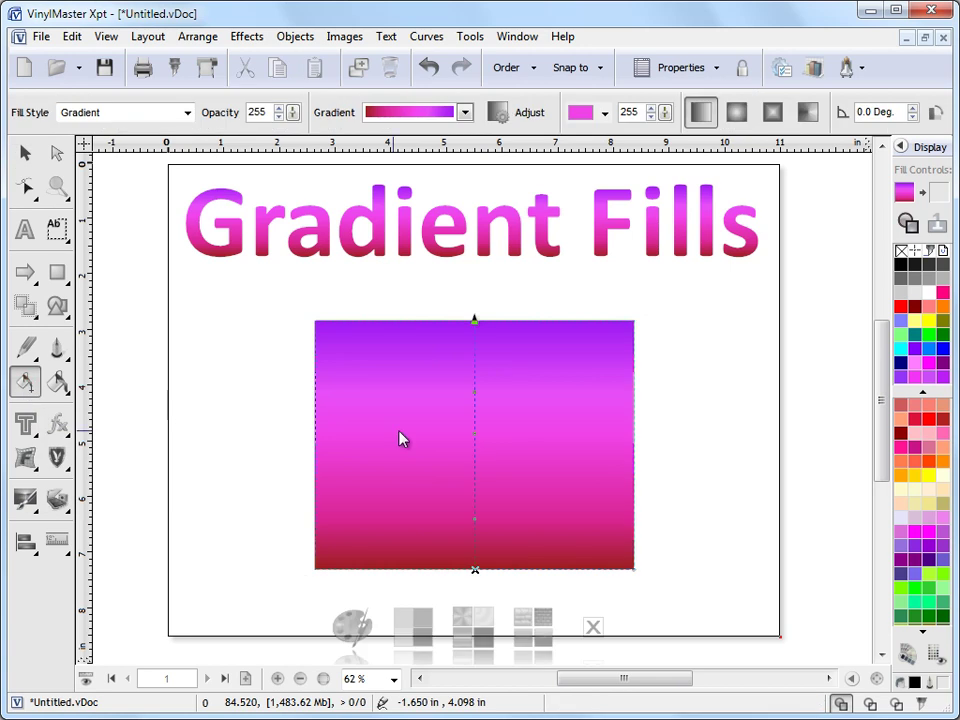
Shift the two pink nodes of the rectangle's gradient downward along the on-canvas gradient line.
left_click_drag(480, 446, 484, 439)
left_click_drag(476, 394, 482, 487)
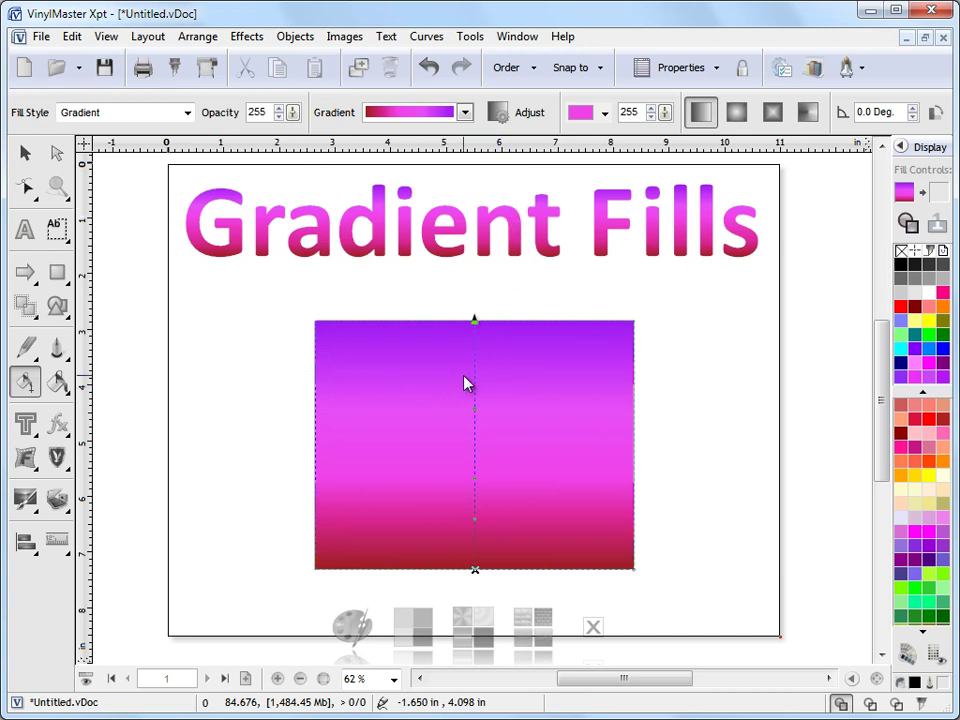
Apply the first rainbow gradient of the Bright category in the gradient library to the rectangle.
left_click(531, 118)
left_click(261, 164)
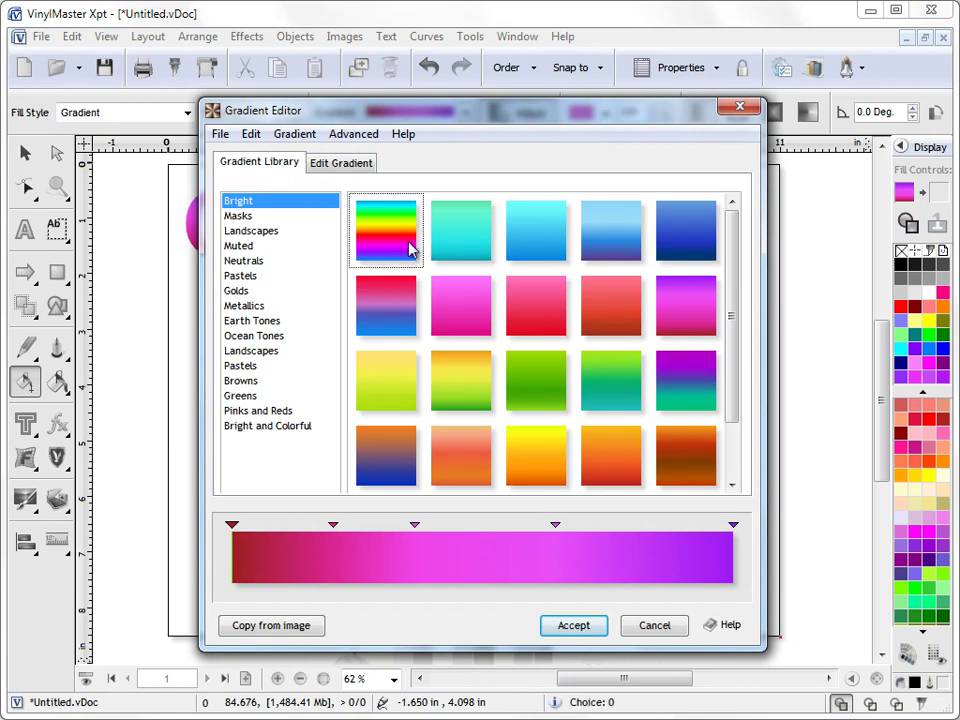
left_click(392, 221)
left_click(566, 630)
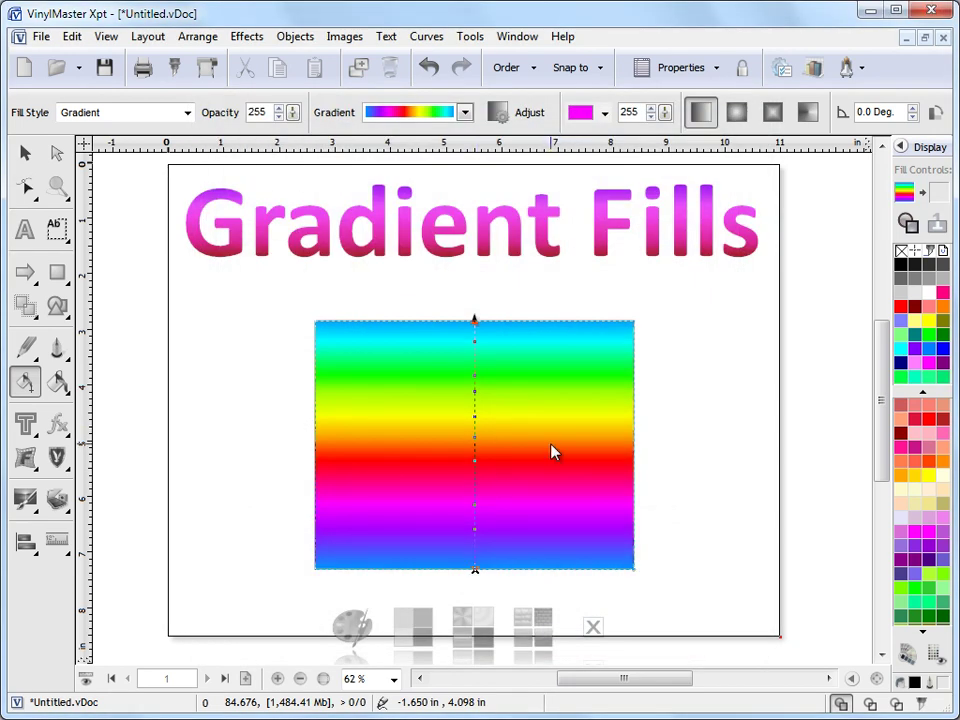
Shift the yellow and orange nodes slightly up and the red node slightly down along the rectangle's gradient line.
left_click(476, 439)
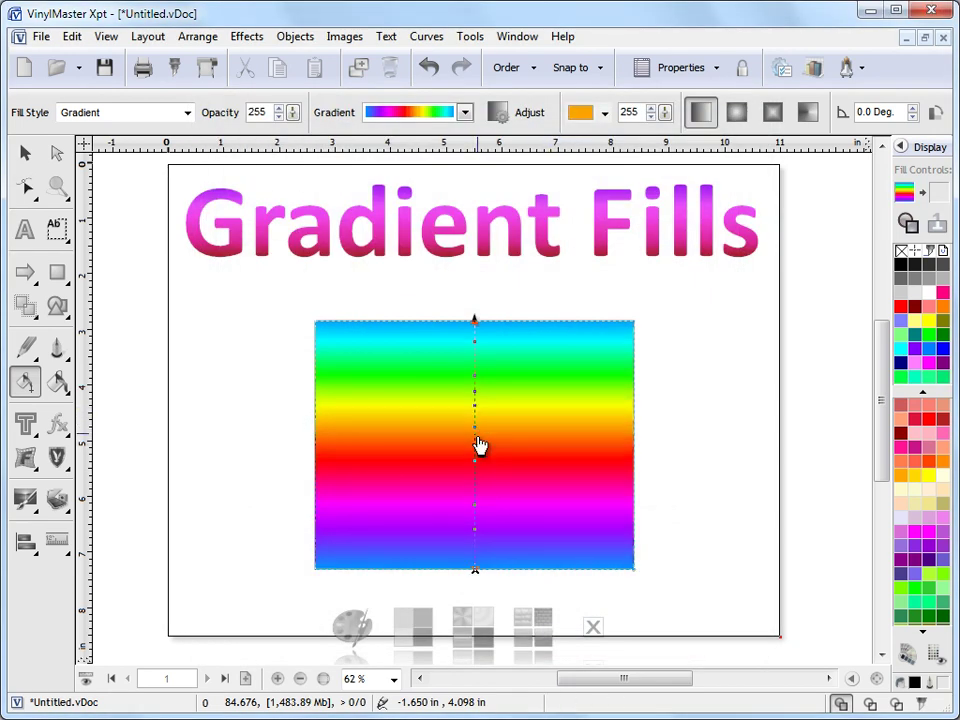
left_click(479, 470)
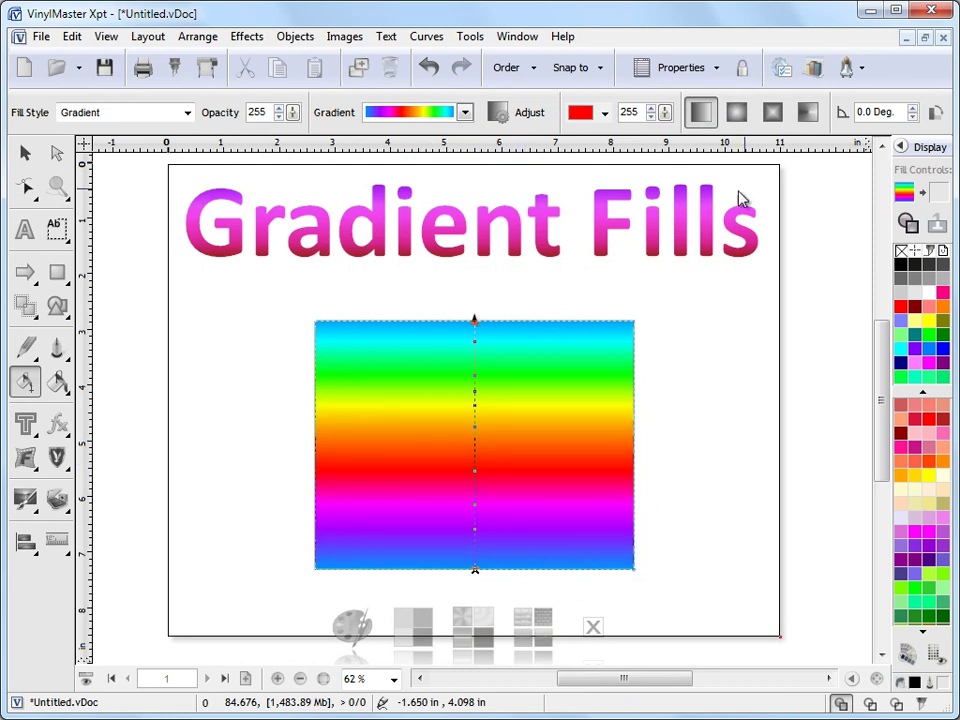
Switch the rectangle's fill through radial and square to a conical gradient, and select the magenta node on its ring.
left_click(738, 114)
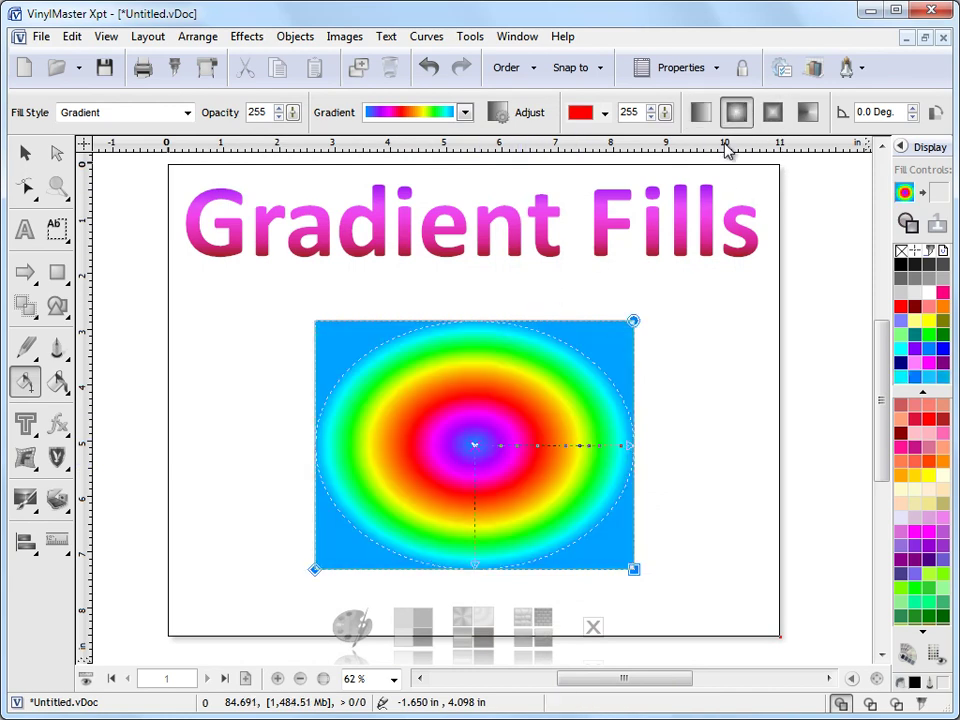
left_click(772, 112)
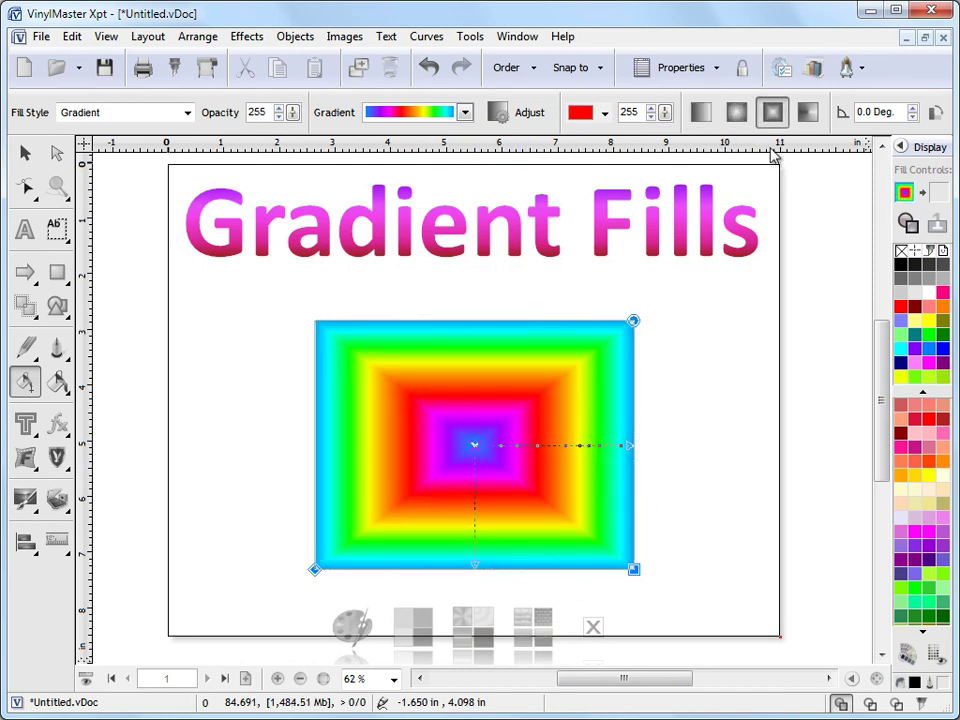
left_click(808, 112)
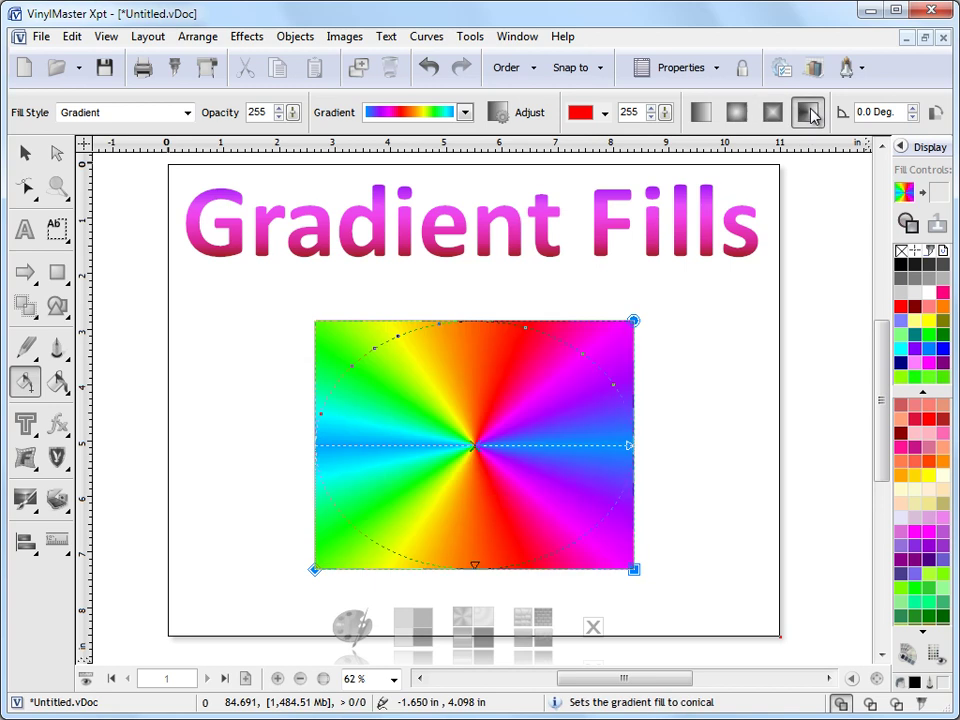
left_click(575, 348)
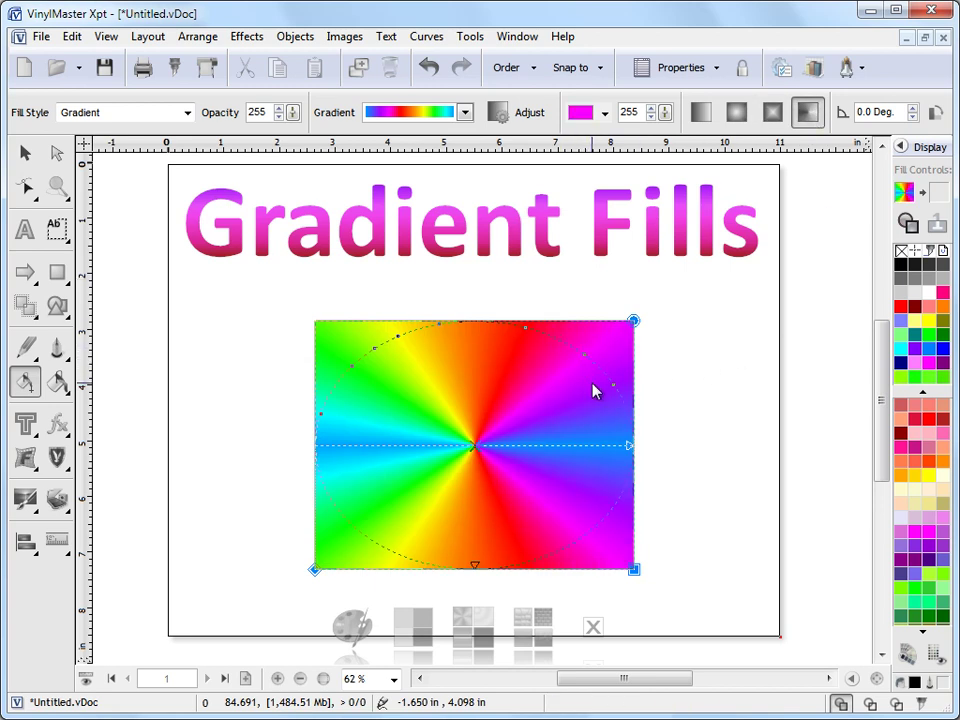
Move the conical gradient's centre to the rectangle's lower-left corner and shift the magenta, violet and red nodes along its ring.
left_click_drag(482, 454, 320, 585)
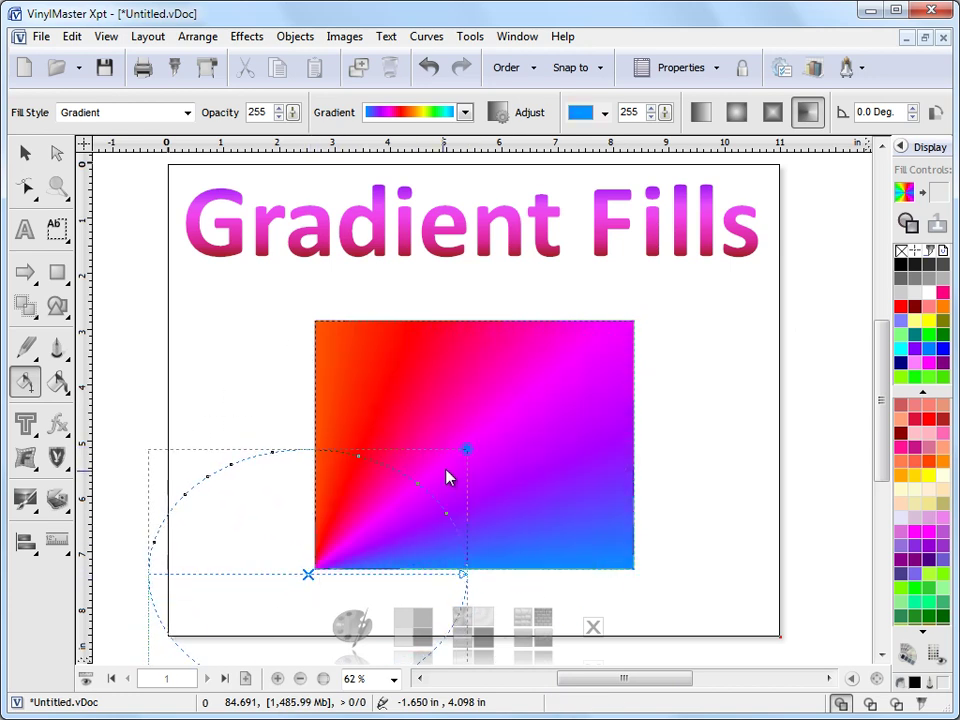
left_click_drag(418, 485, 397, 471)
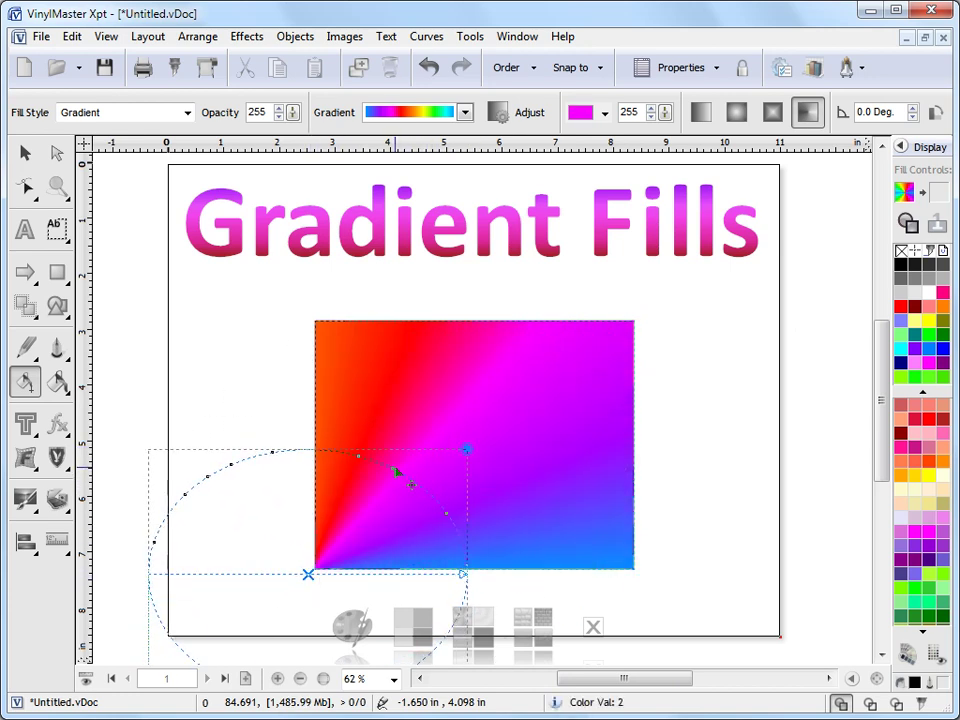
left_click(446, 514)
left_click_drag(455, 544, 376, 553)
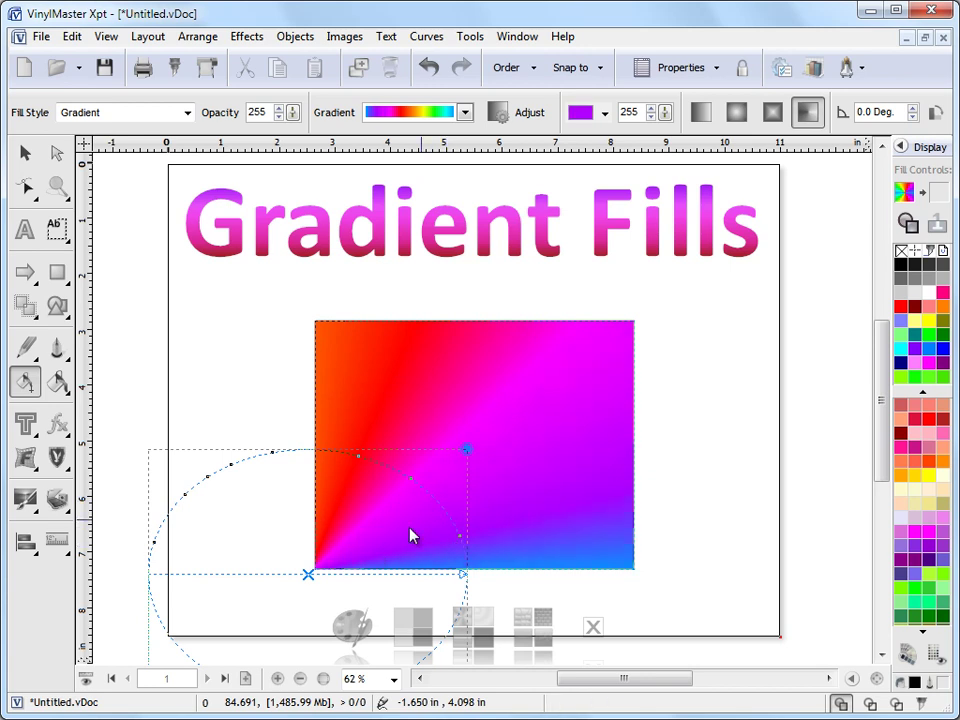
left_click_drag(357, 456, 347, 453)
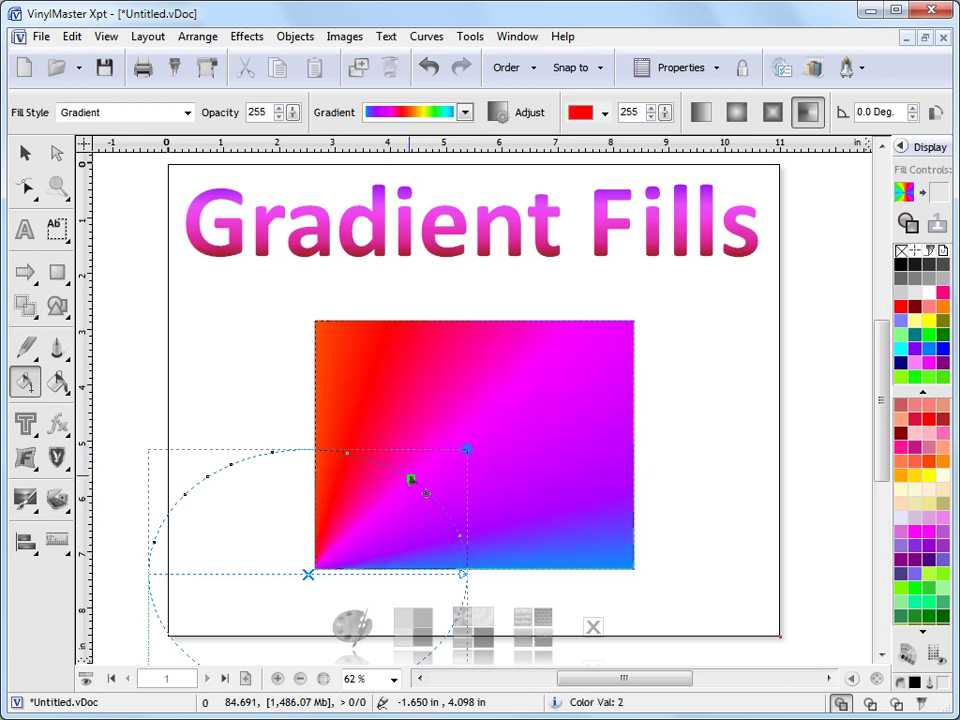
Recolour the gradient's blue start node and the magenta node yellow, and shift the recoloured magenta node slightly clockwise along the ring.
left_click(604, 112)
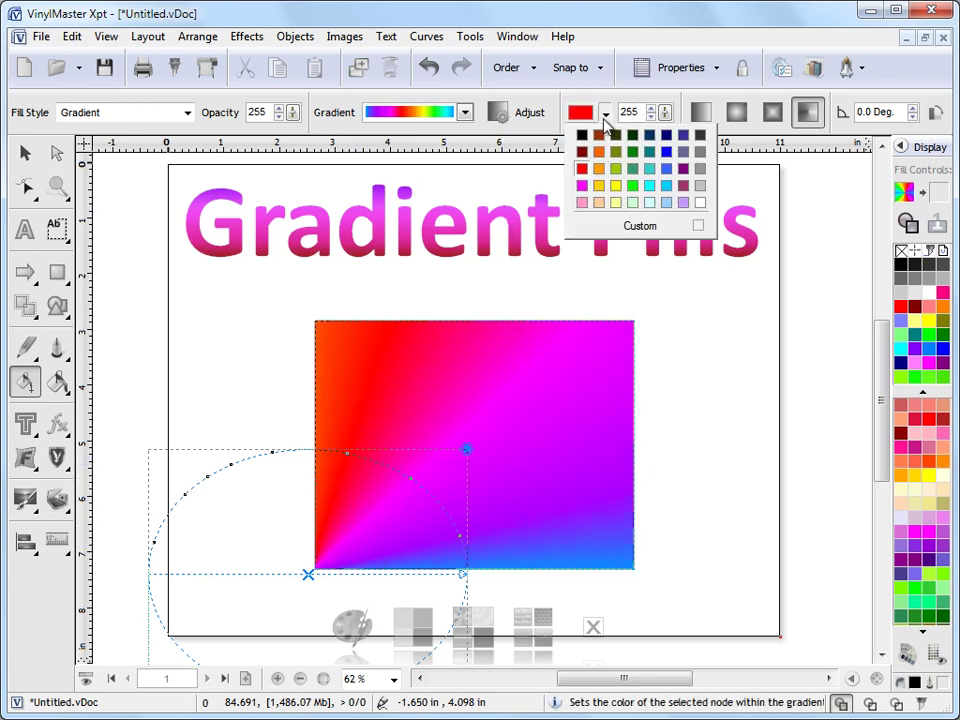
left_click(628, 194)
left_click(411, 480)
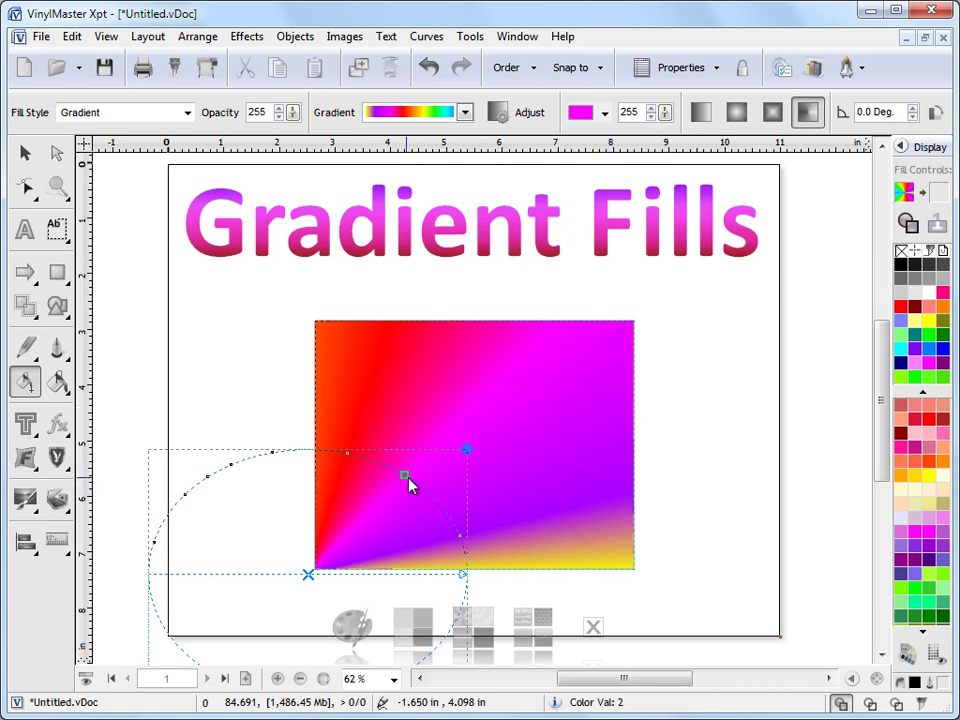
left_click(604, 112)
left_click(618, 193)
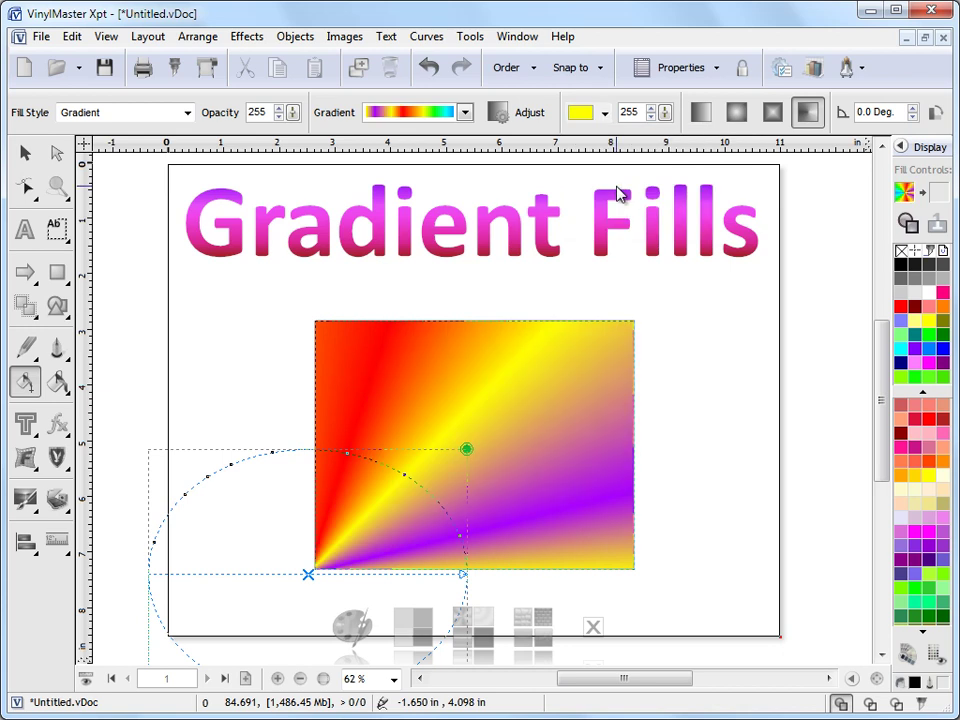
left_click_drag(407, 480, 420, 487)
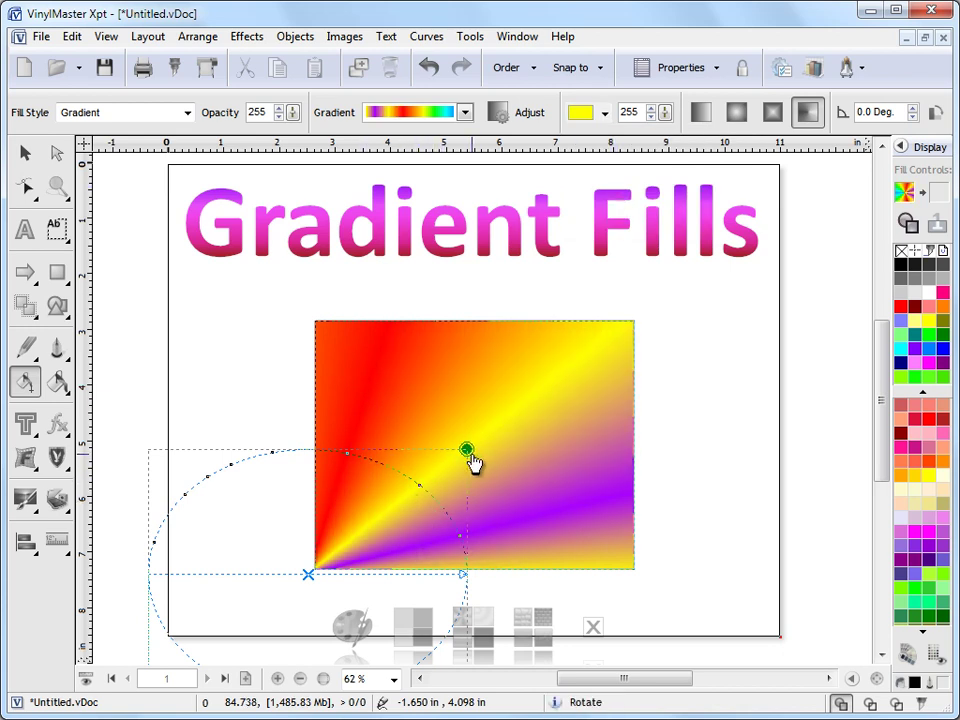
Rotate and skew the conical gradient on the canvas, and move its centre back inside the rectangle, left of and below the middle.
left_click_drag(482, 476, 510, 572)
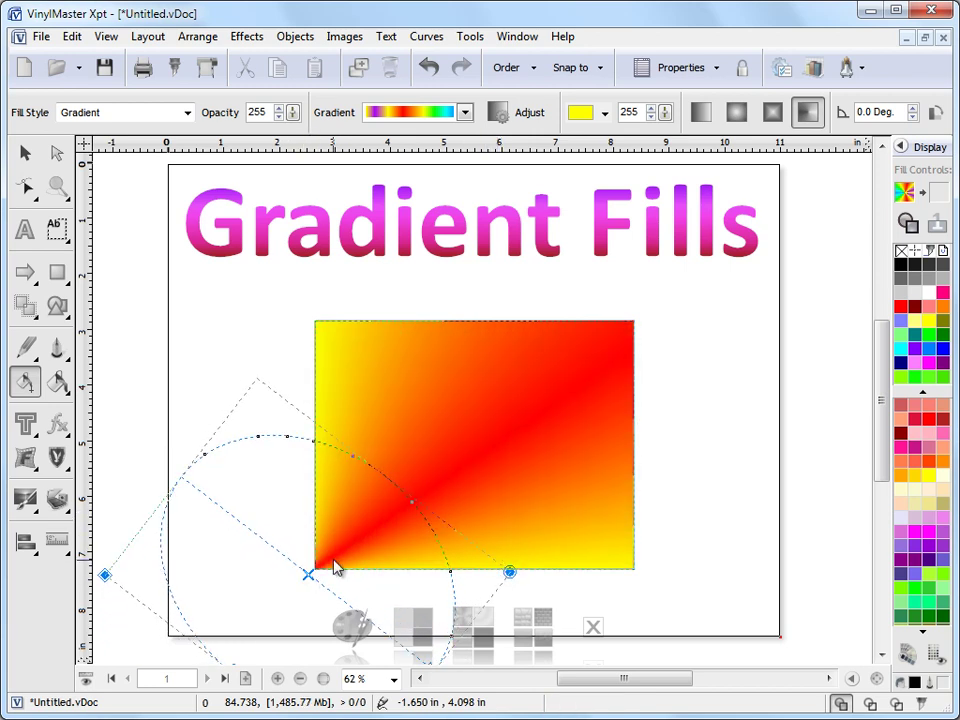
left_click_drag(311, 574, 437, 454)
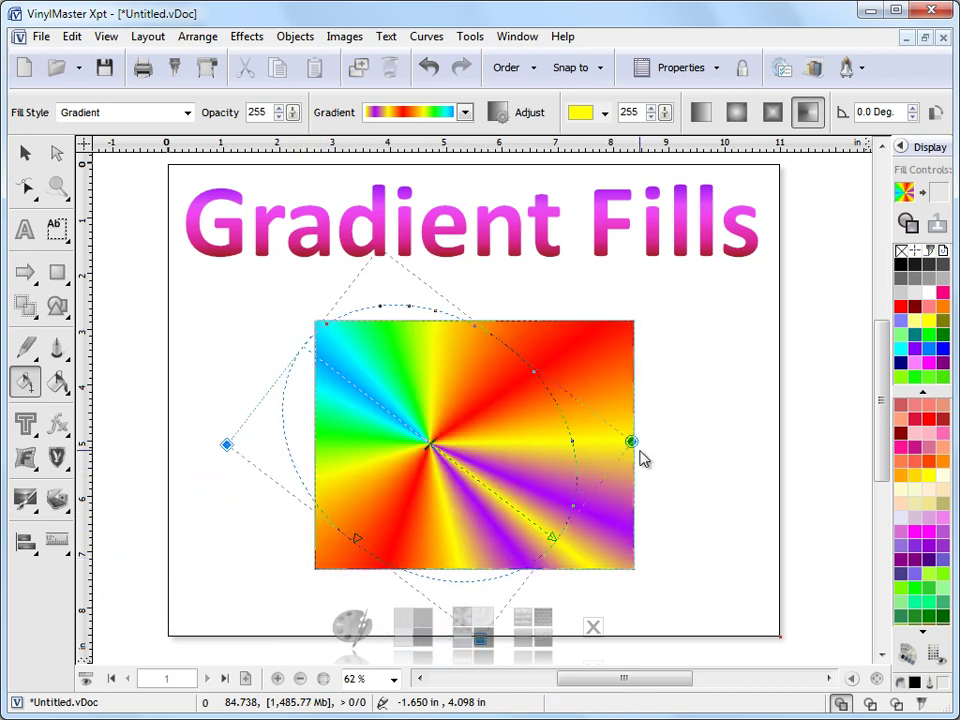
left_click_drag(636, 446, 661, 458)
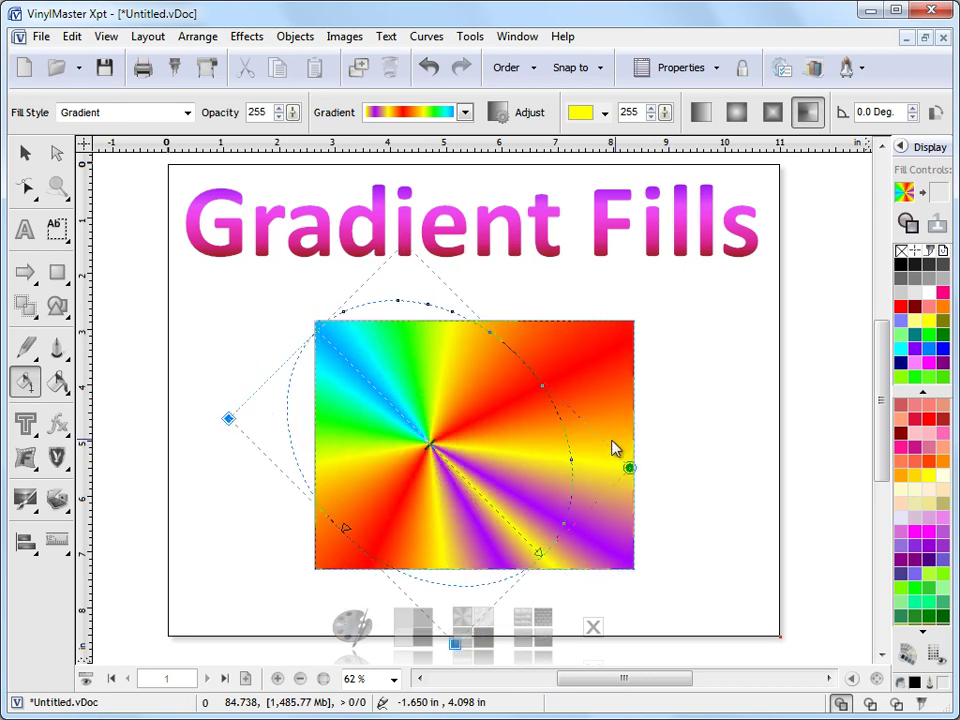
left_click_drag(224, 453, 240, 540)
left_click_drag(425, 453, 410, 488)
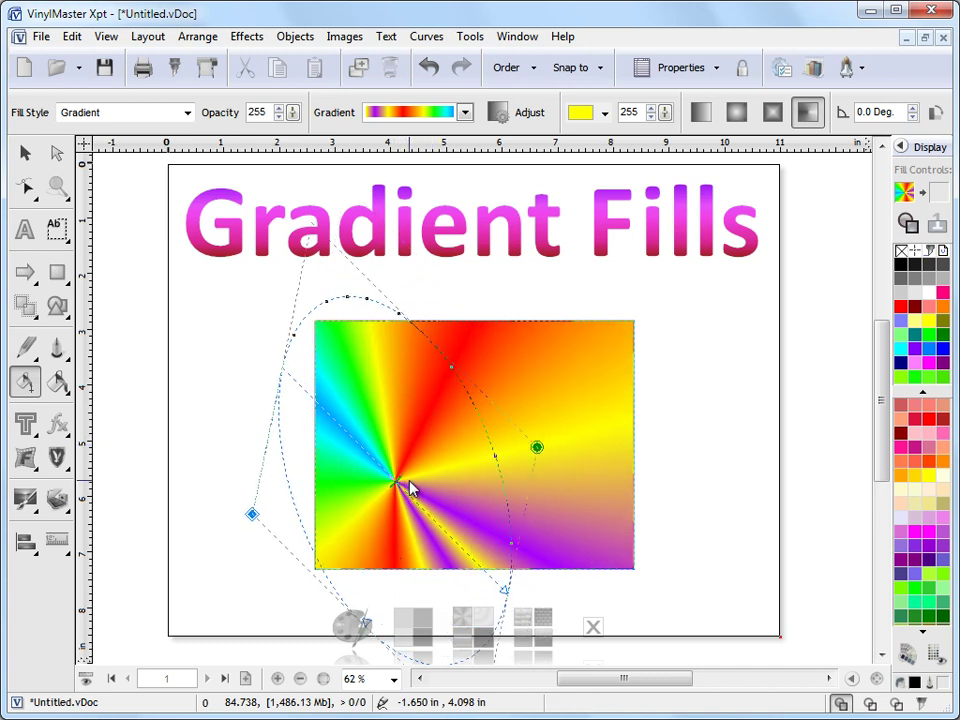
Deselect the rectangle to view its fill, reselect it and switch its gradient type to linear.
left_click(26, 152)
left_click(829, 459)
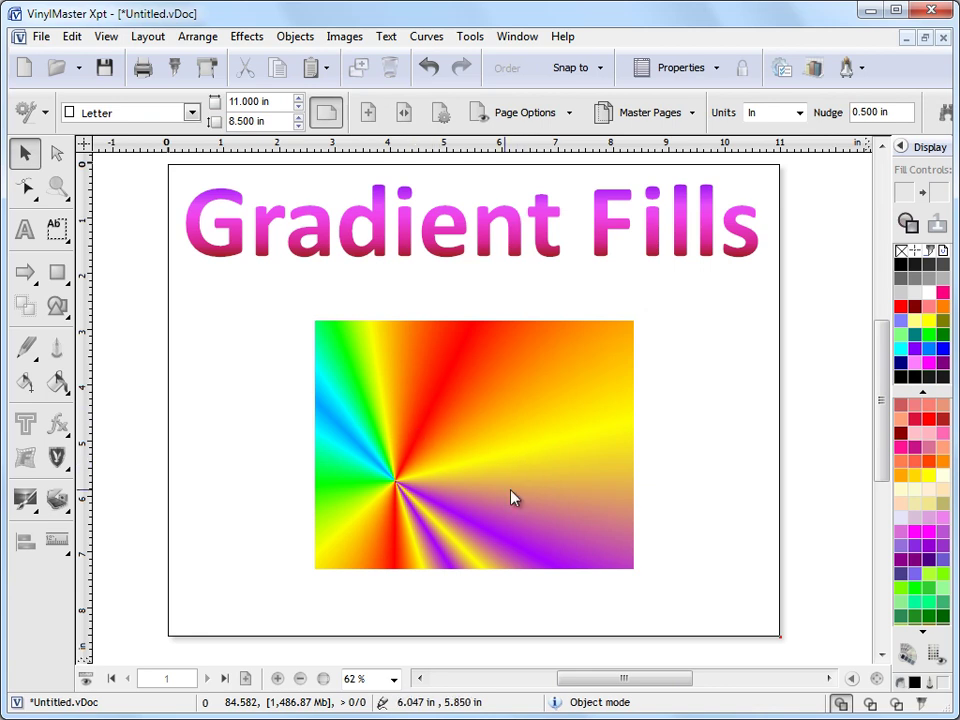
left_click(489, 456)
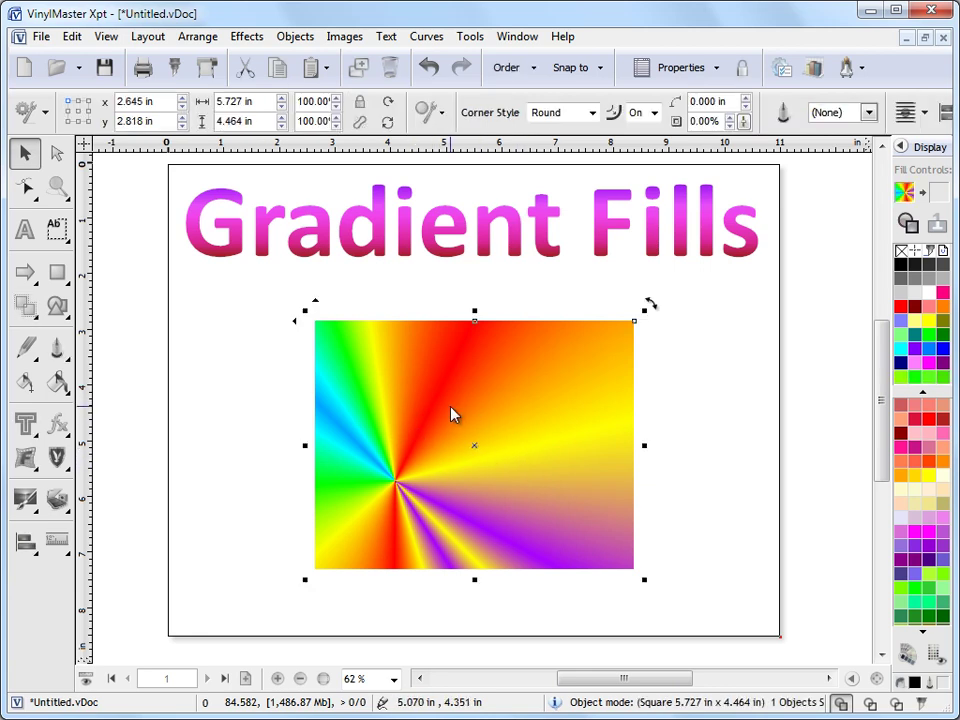
left_click(55, 385)
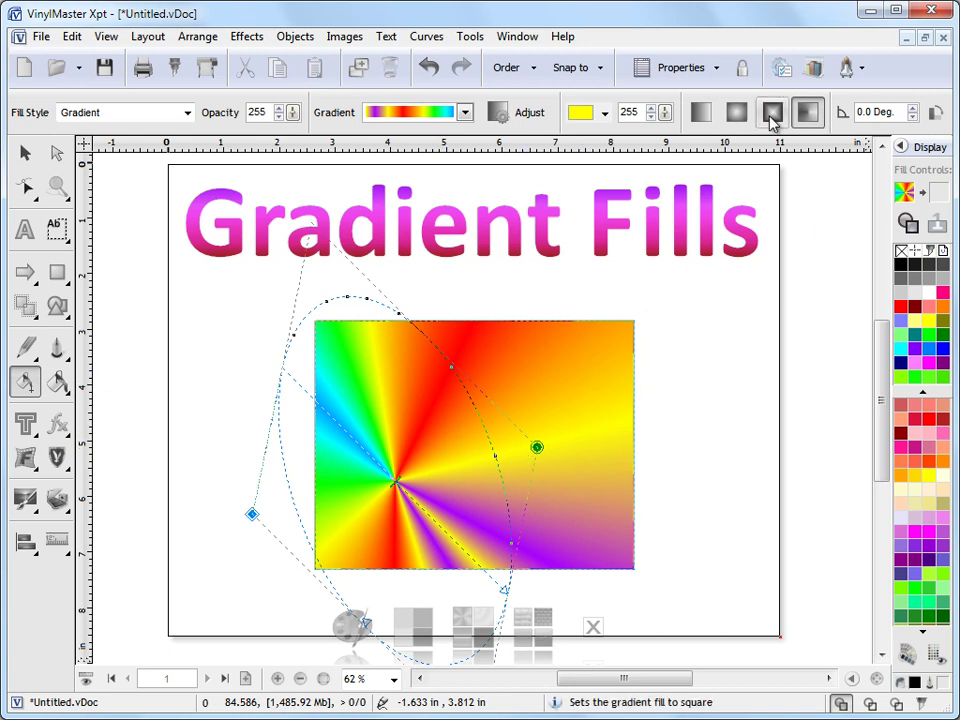
left_click(701, 111)
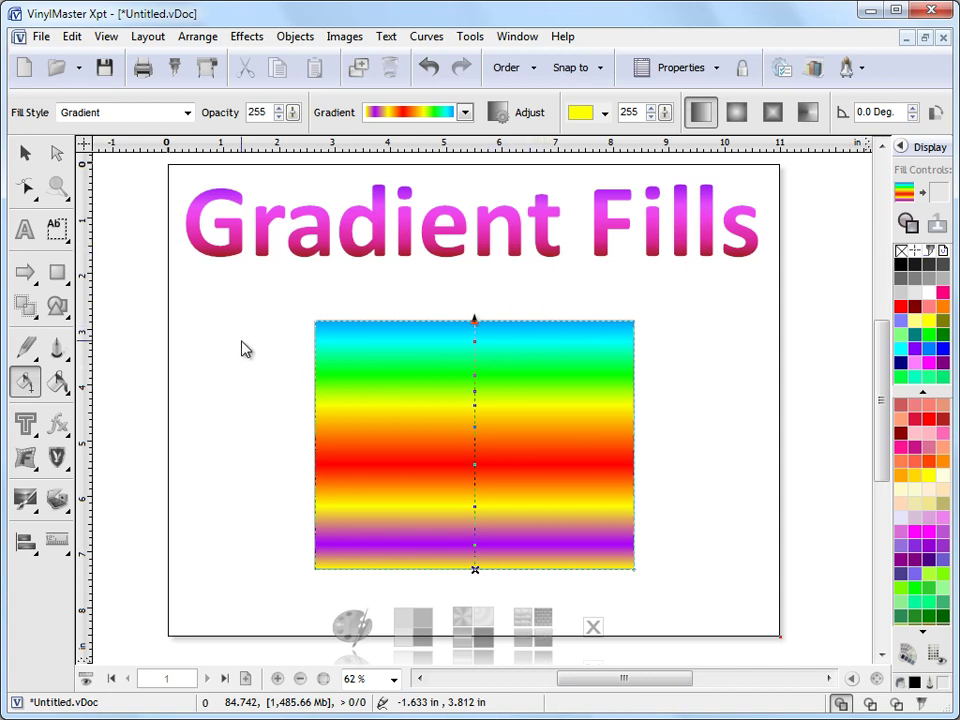
Open the Gradient Editor, start copying a gradient from an image and load 06farm.jpg into the Gradient Maker.
left_click(57, 382)
left_click(161, 483)
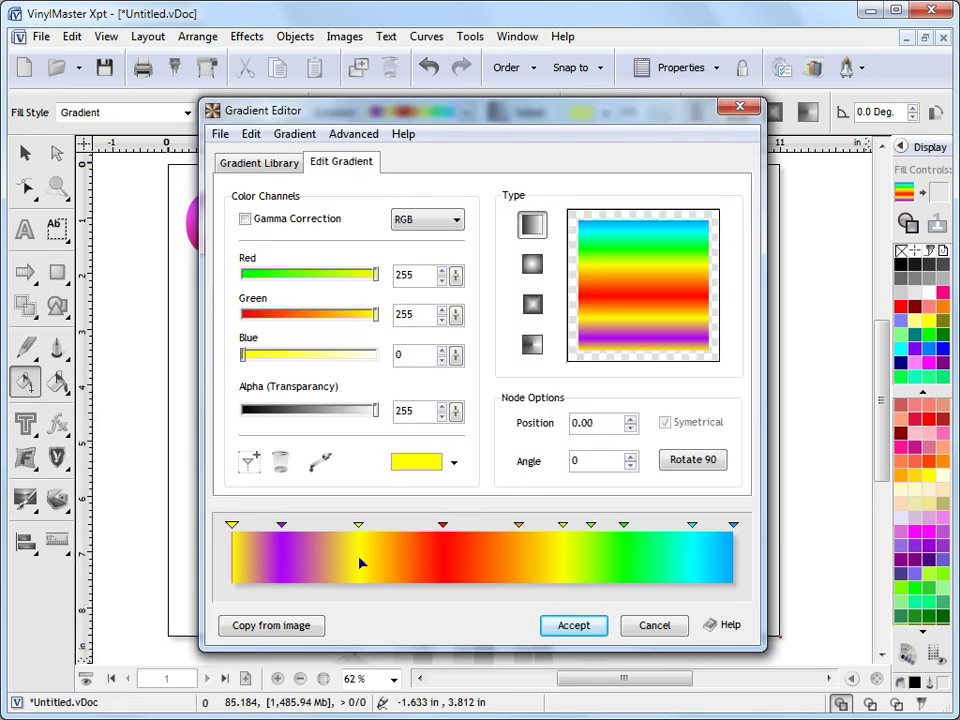
left_click(283, 628)
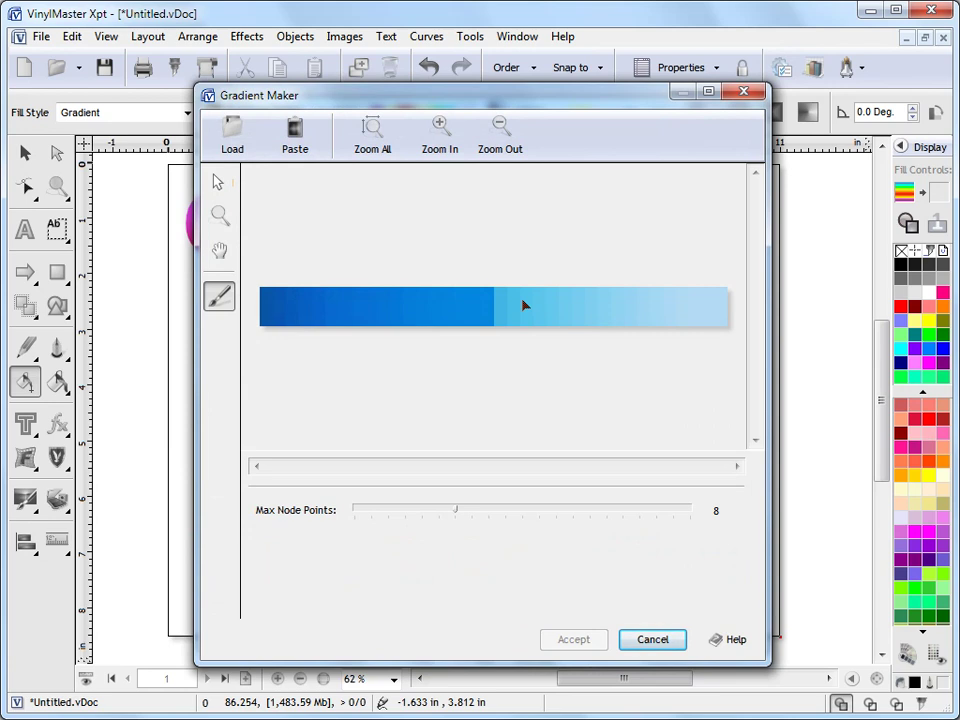
left_click(236, 138)
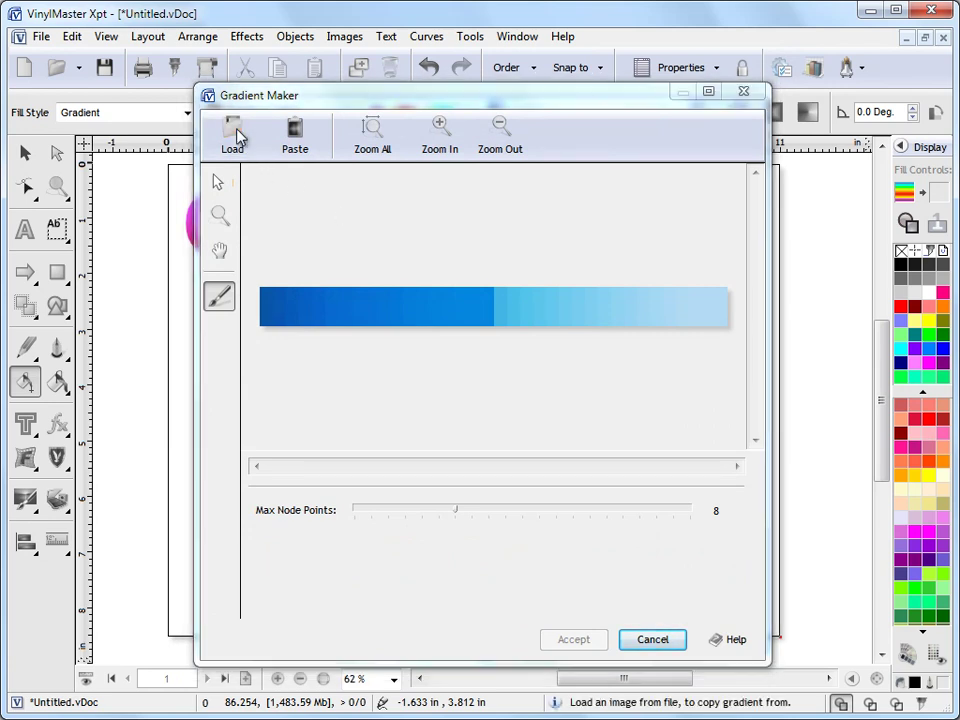
left_click_drag(620, 245, 640, 250)
left_click(586, 237)
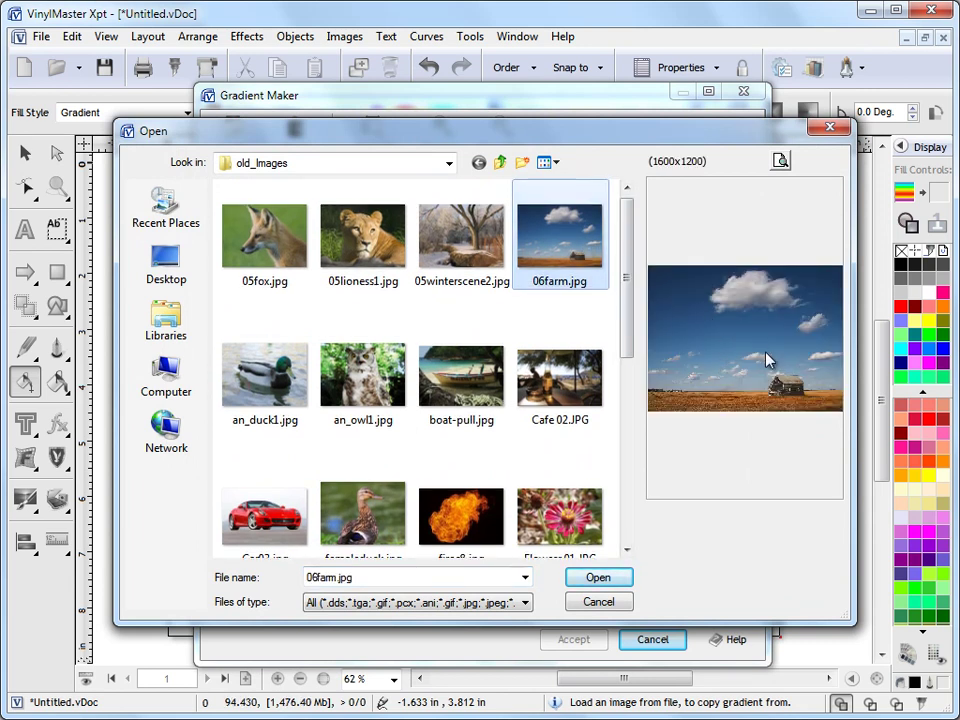
left_click(598, 577)
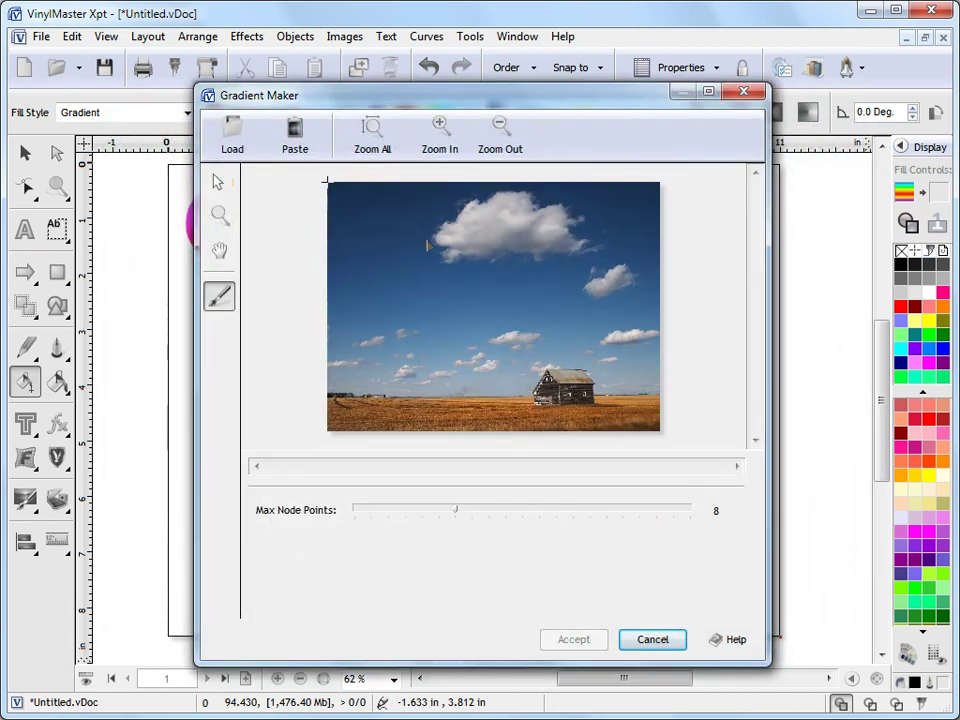
Draw a sampling line across the sky of the farm photo and reposition its ends between the dark upper sky and the low clouds.
mouse_move(383, 254)
left_mouse_down()
mouse_move(443, 298)
mouse_move(422, 288)
mouse_move(452, 321)
mouse_move(485, 325)
left_mouse_up()
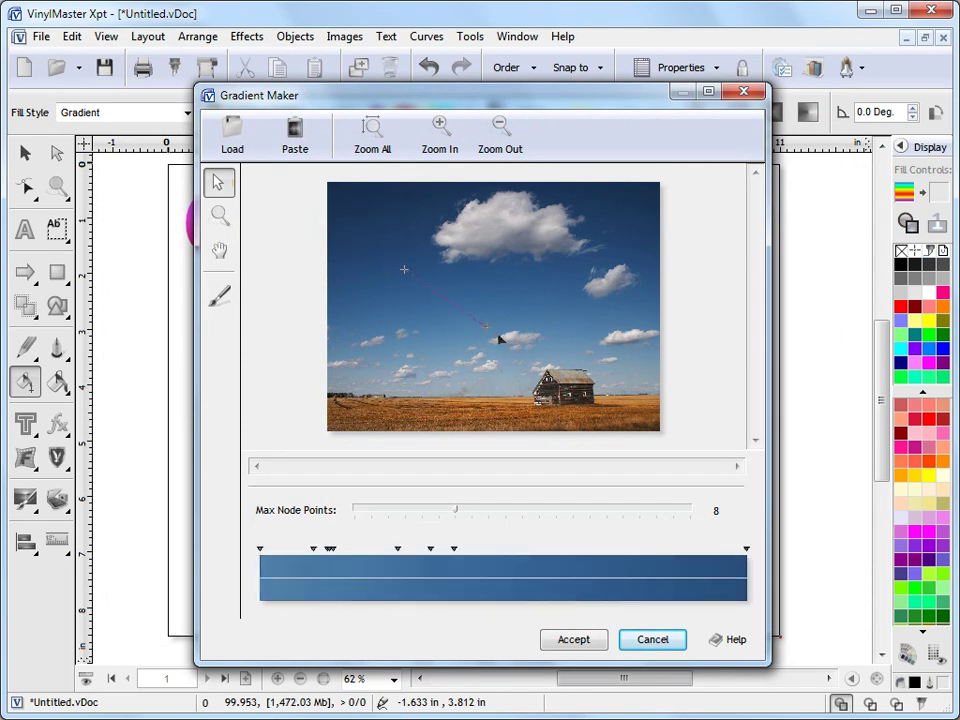
left_click_drag(378, 257, 460, 321)
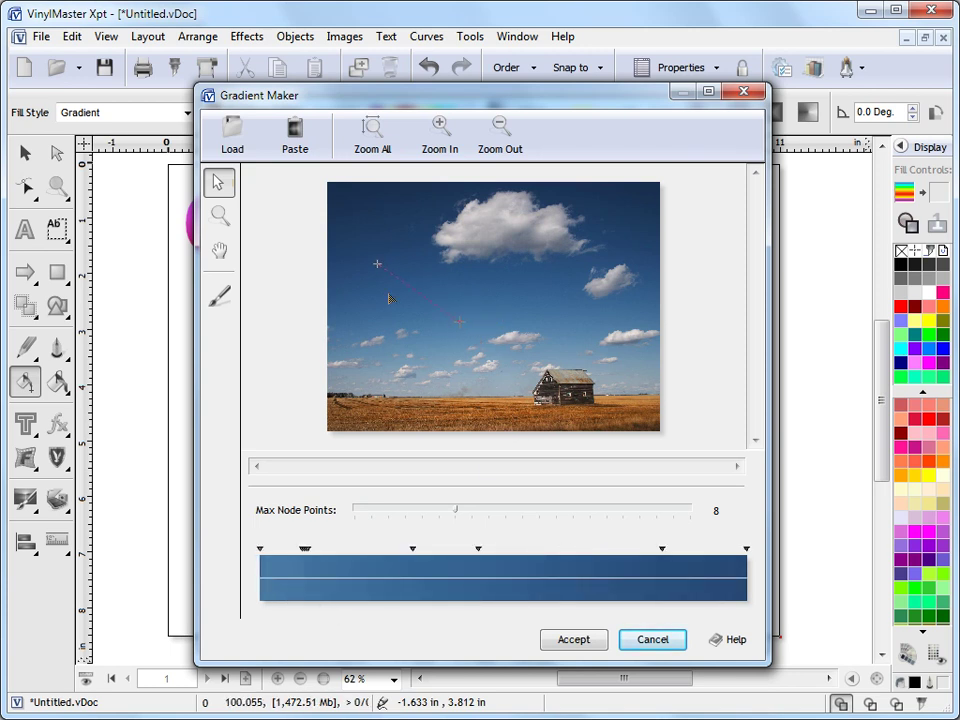
left_click_drag(462, 325, 441, 369)
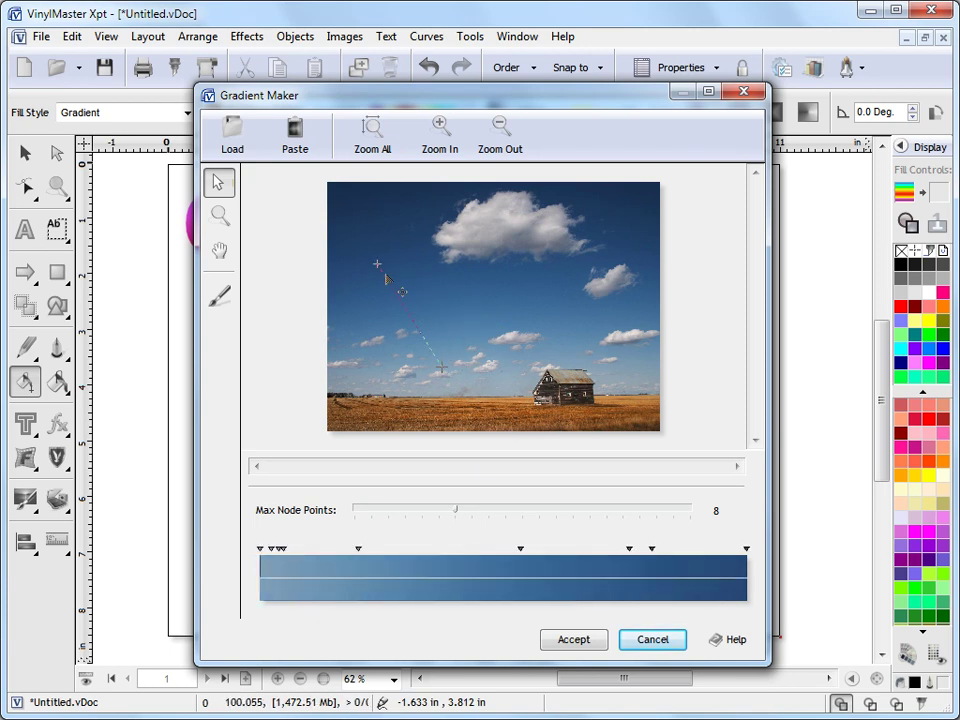
left_click_drag(378, 268, 394, 228)
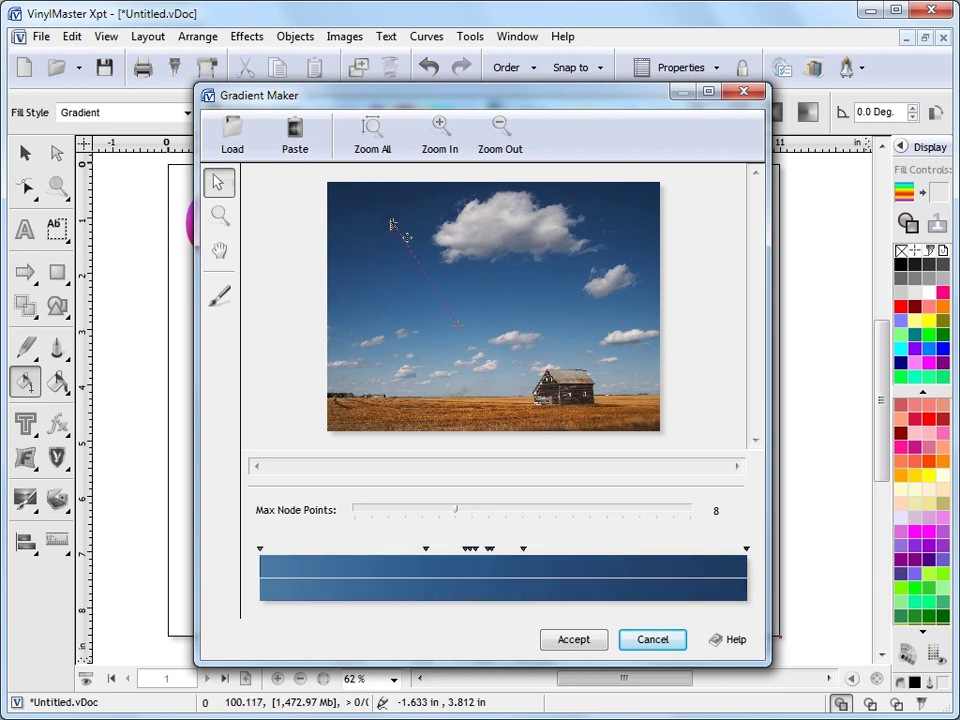
left_click_drag(475, 348, 453, 363)
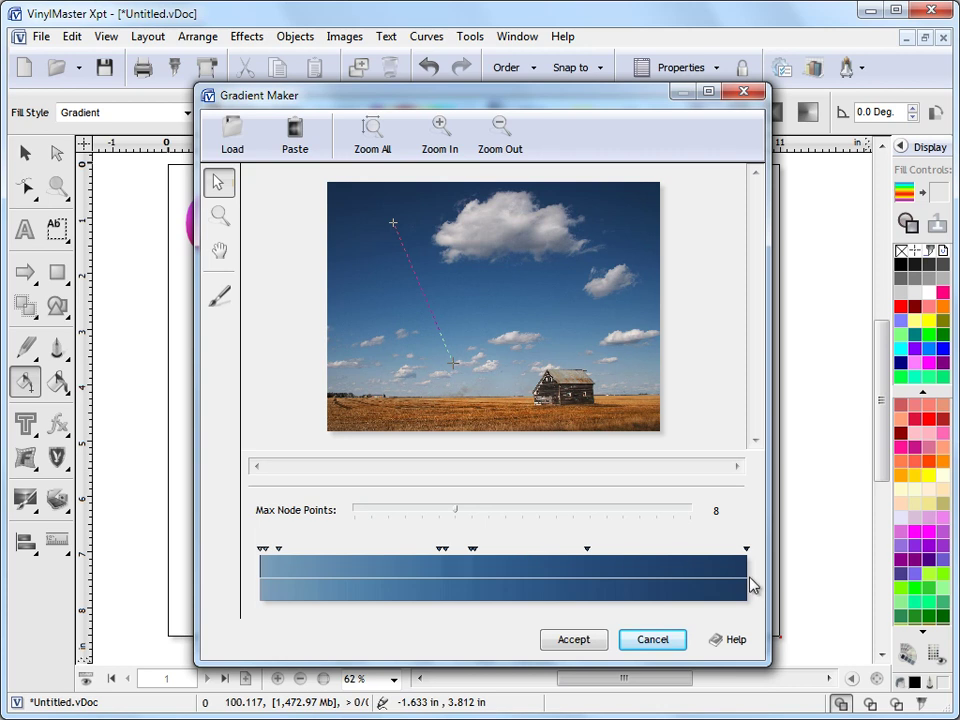
Try other sampling line positions, reaching down into the wheat field, back into the sky and across the large cloud.
left_click_drag(456, 370, 494, 418)
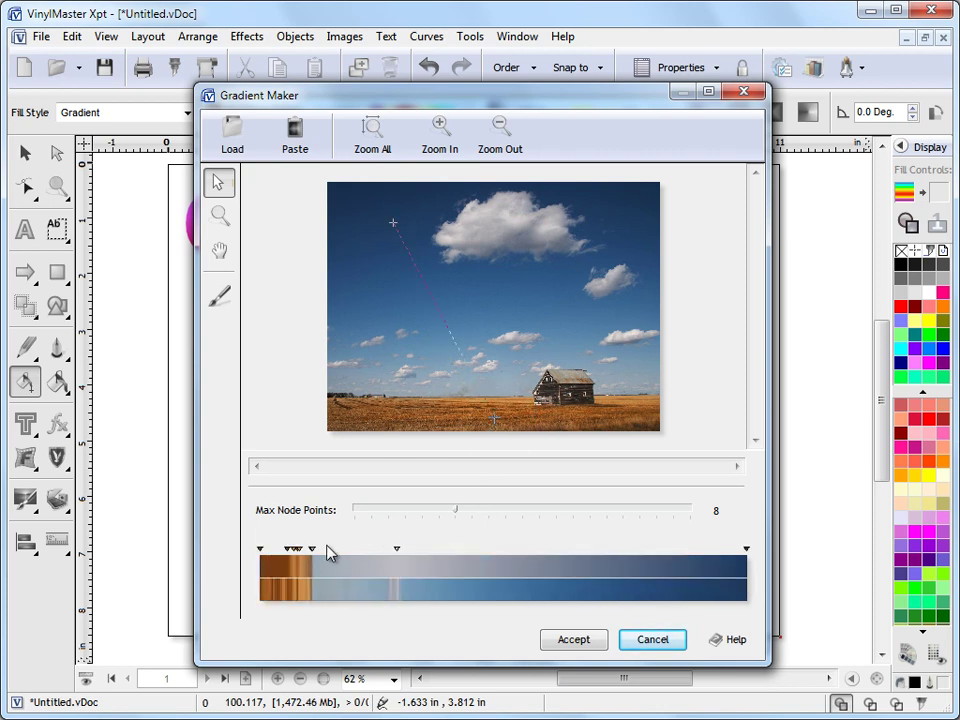
left_click_drag(511, 434, 494, 373)
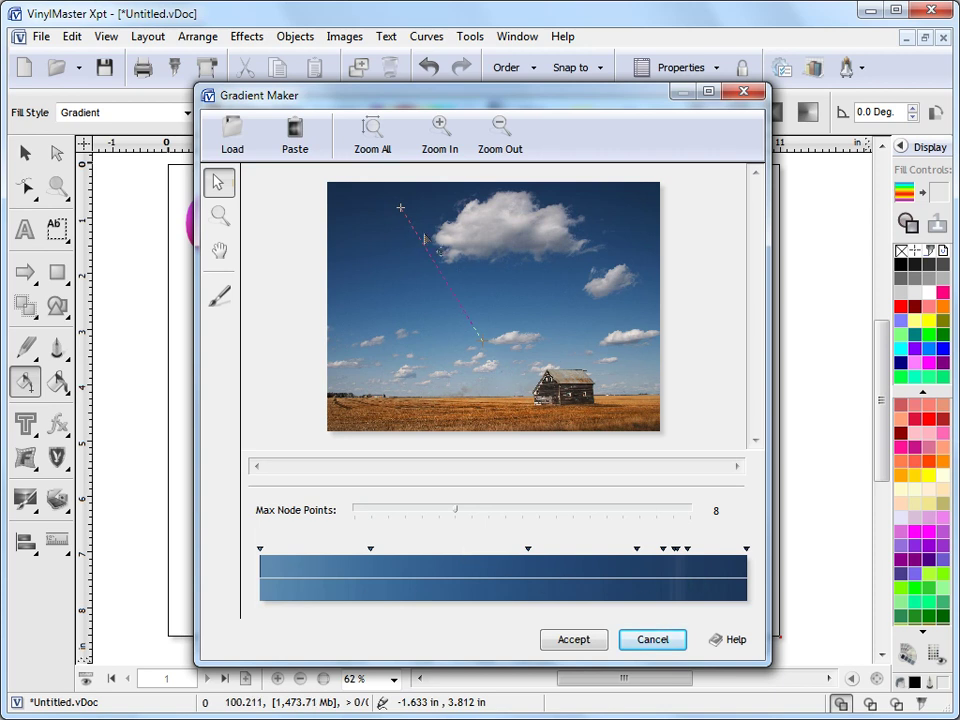
left_click_drag(401, 213, 366, 232)
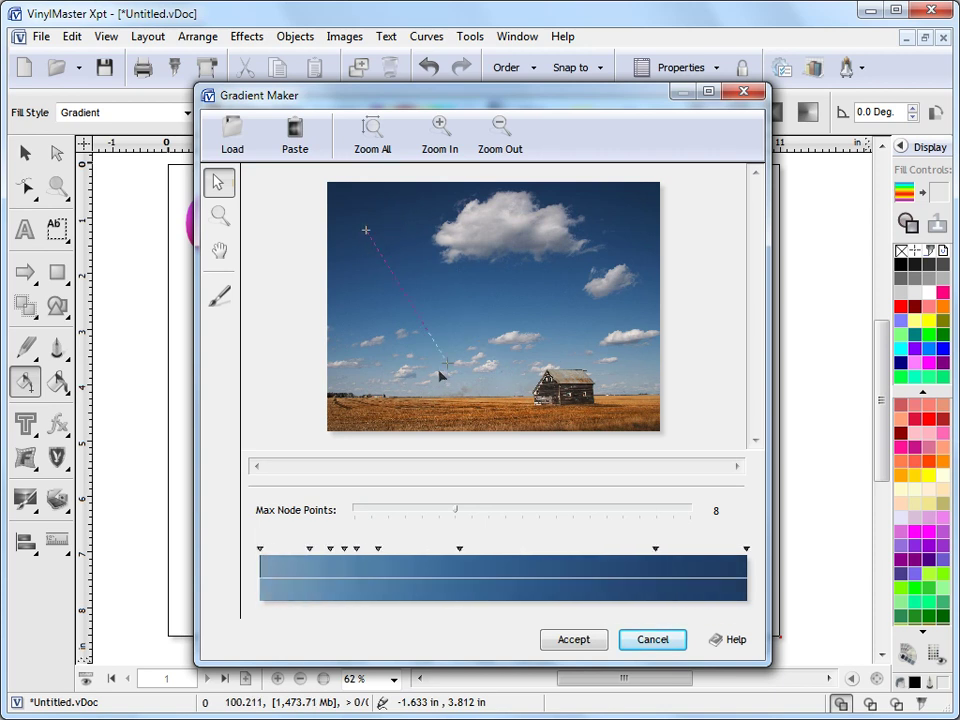
left_click_drag(449, 368, 526, 277)
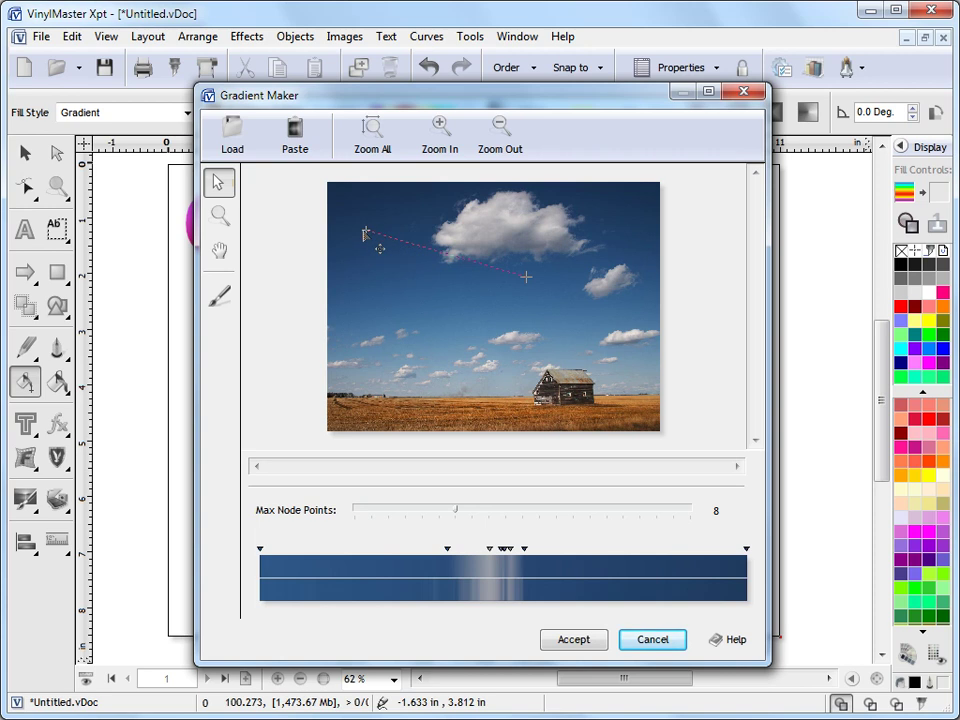
left_click_drag(366, 234, 386, 274)
left_click_drag(549, 325, 545, 205)
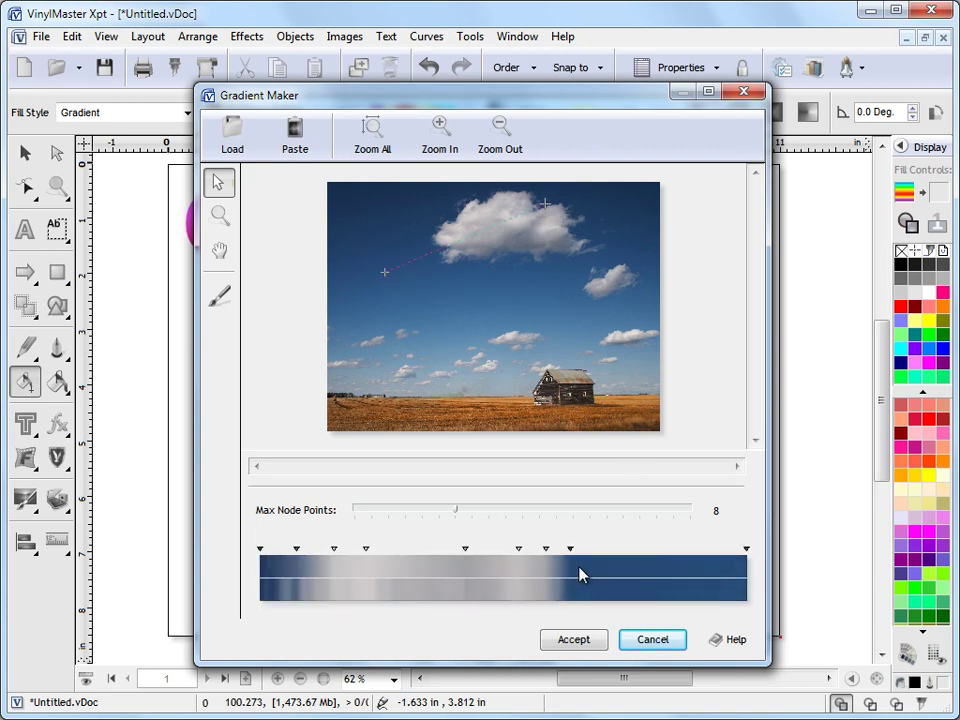
Set Max Node Points to 12, run the sampling line from the sky down to the horizon, and accept the sampled gradient.
left_click_drag(457, 511, 576, 517)
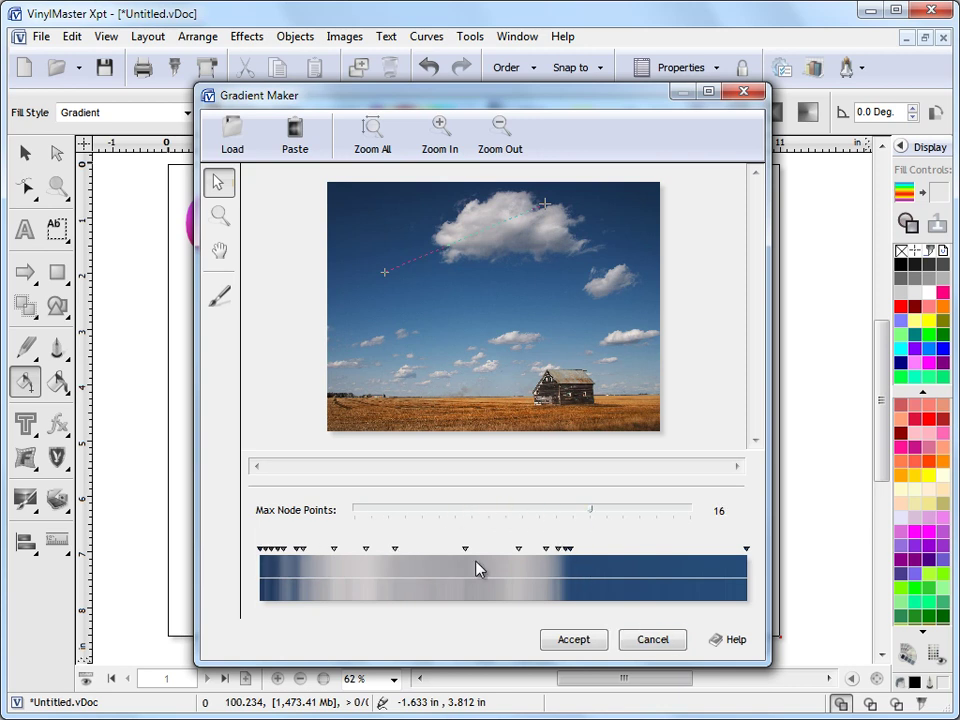
left_click_drag(637, 512, 508, 519)
left_click_drag(545, 205, 447, 359)
left_click_drag(381, 272, 405, 258)
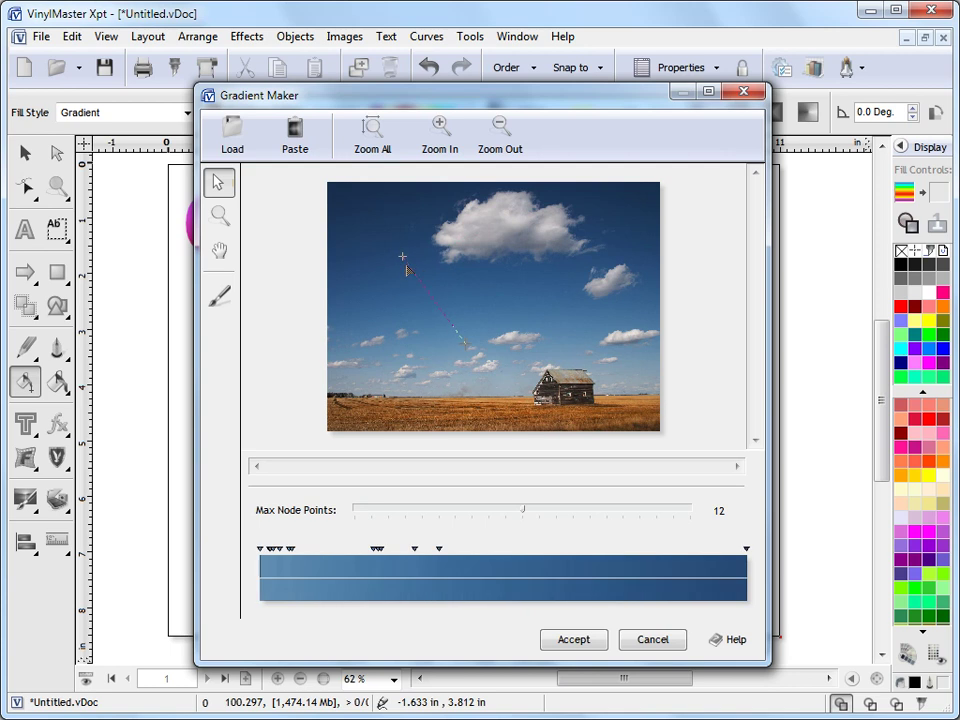
left_click_drag(470, 350, 460, 389)
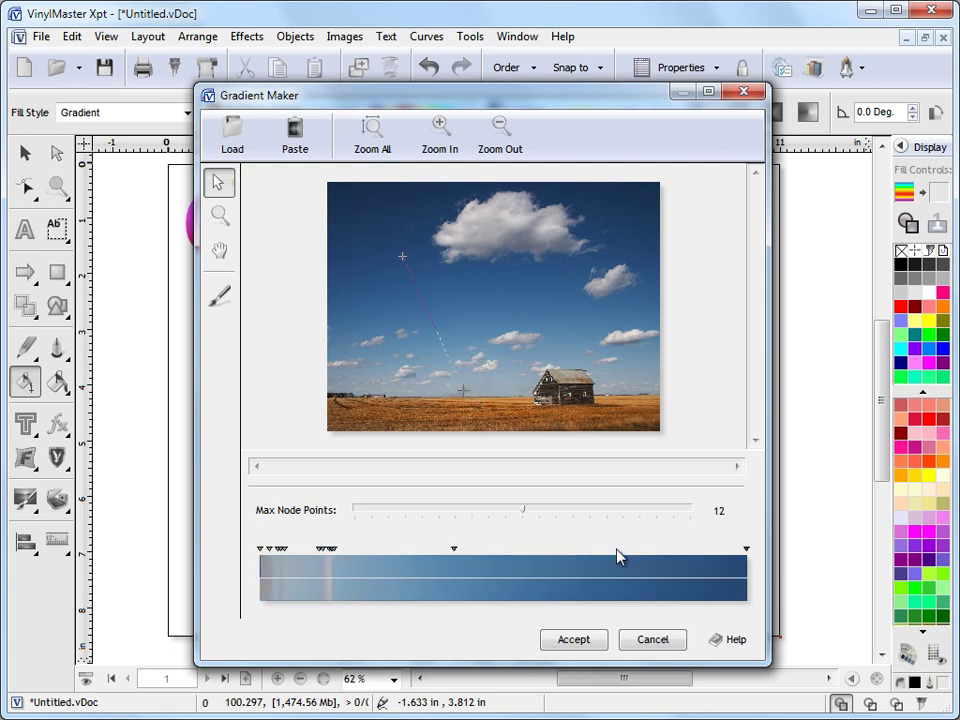
left_click(572, 640)
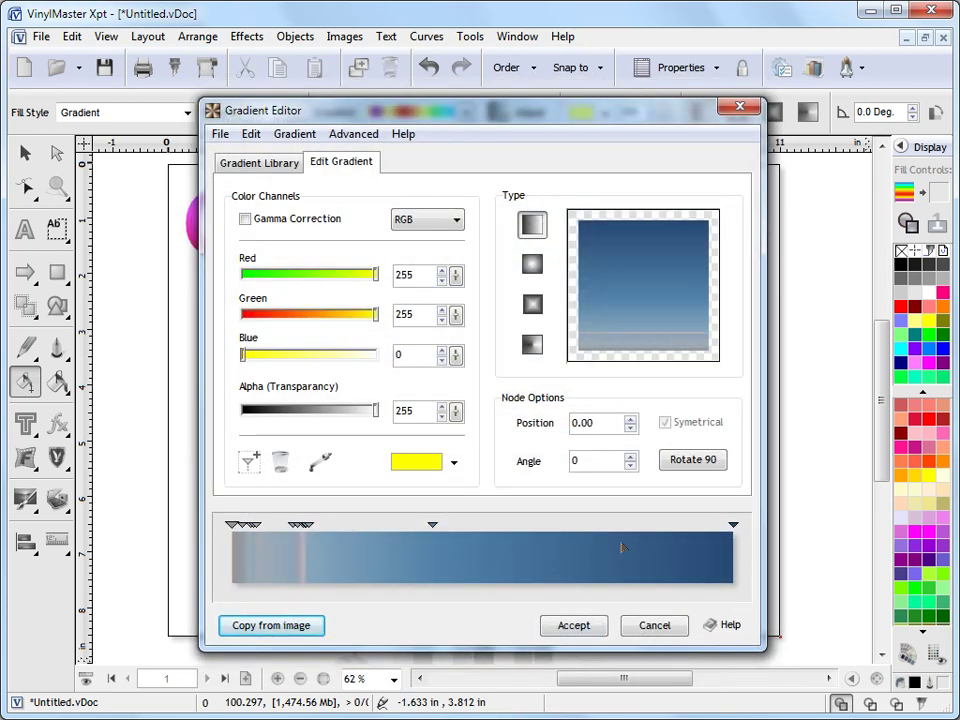
Apply the sampled sky gradient to the rectangle, then reopen the Gradient Editor and load 05fox.jpg for copying a gradient from an image.
left_click(565, 626)
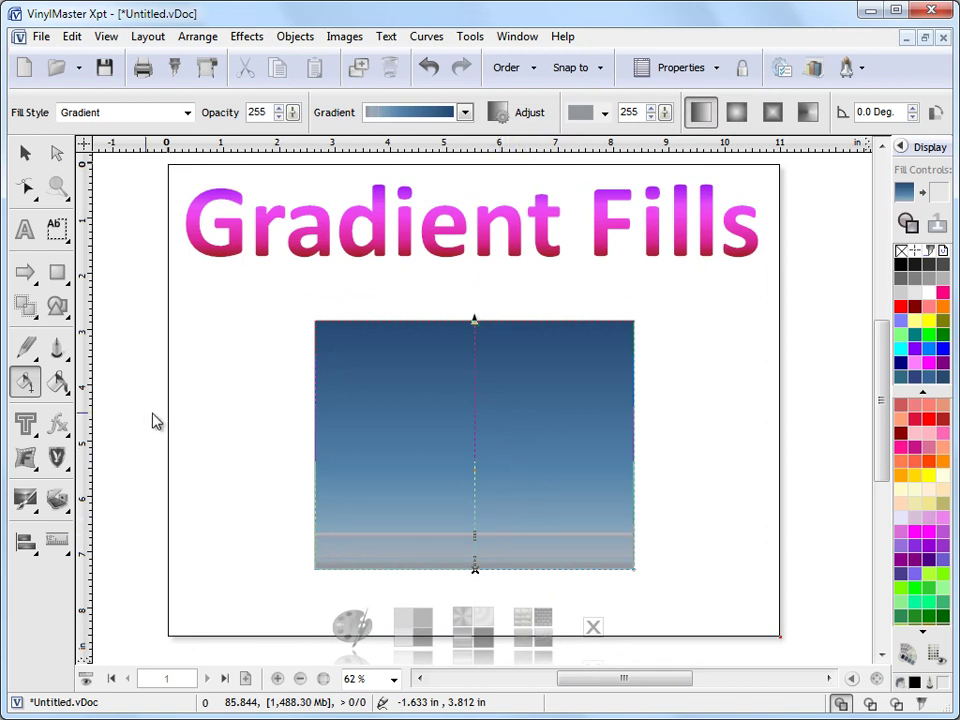
left_click(57, 383)
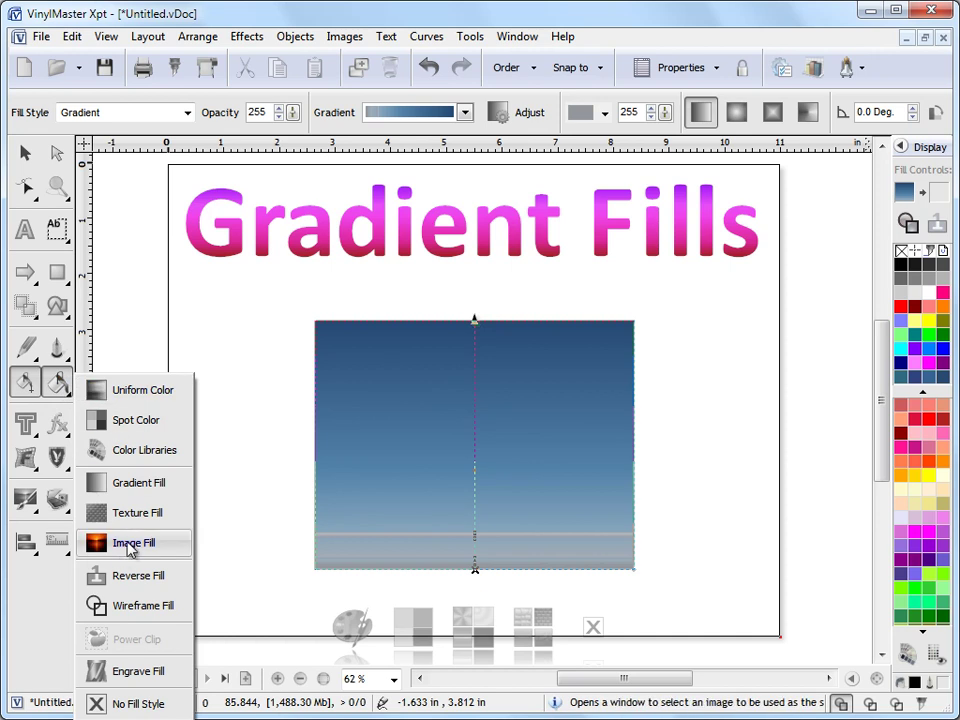
left_click(82, 490)
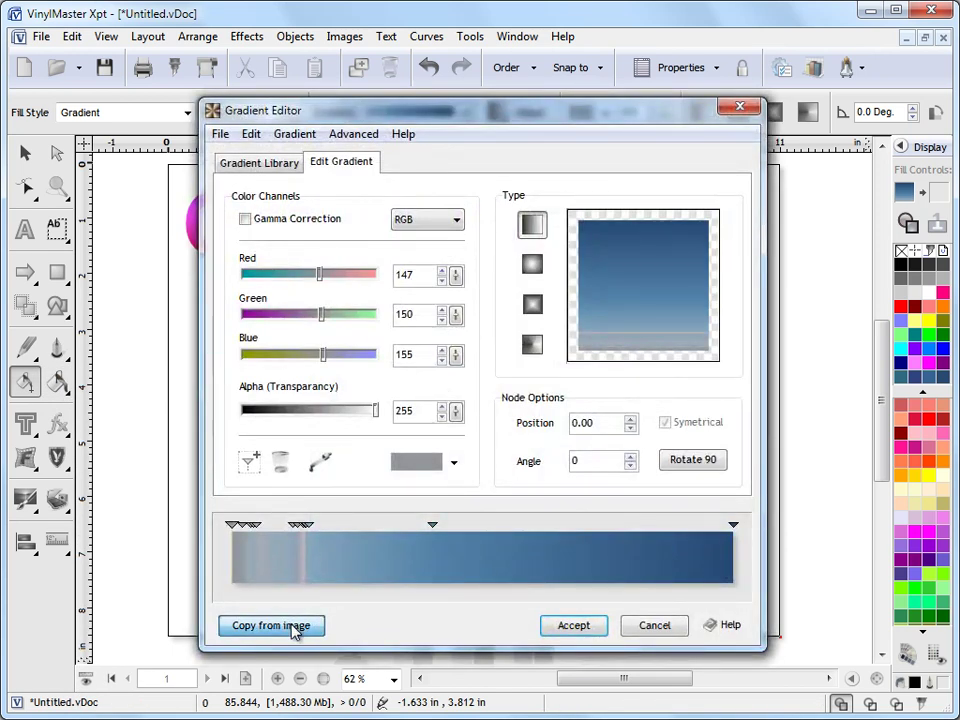
left_click(293, 630)
left_click(232, 132)
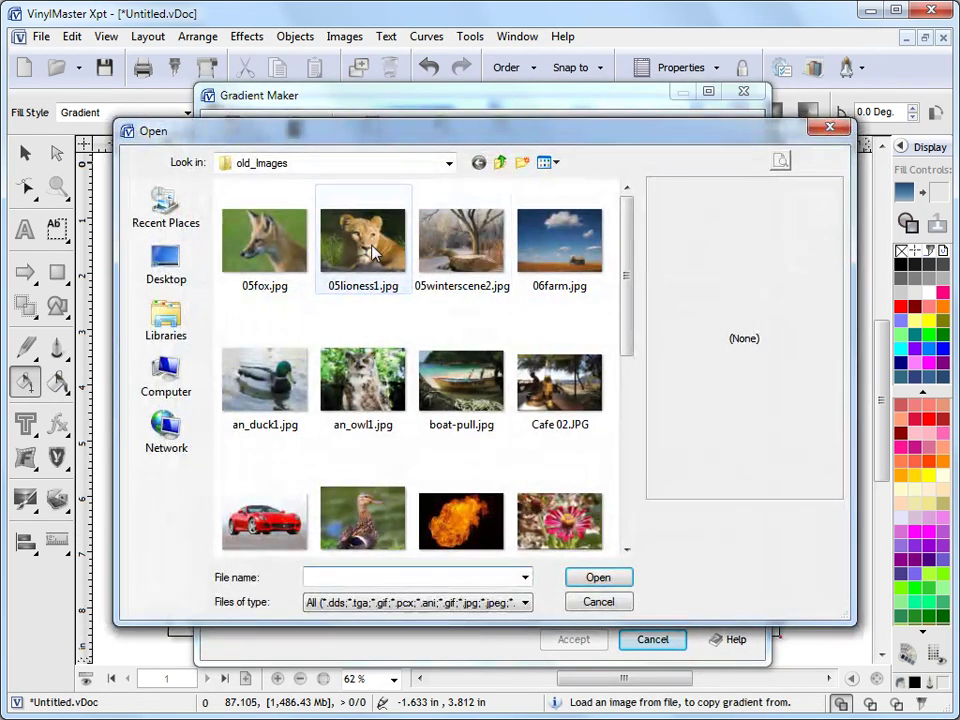
left_click(279, 240)
left_click(598, 577)
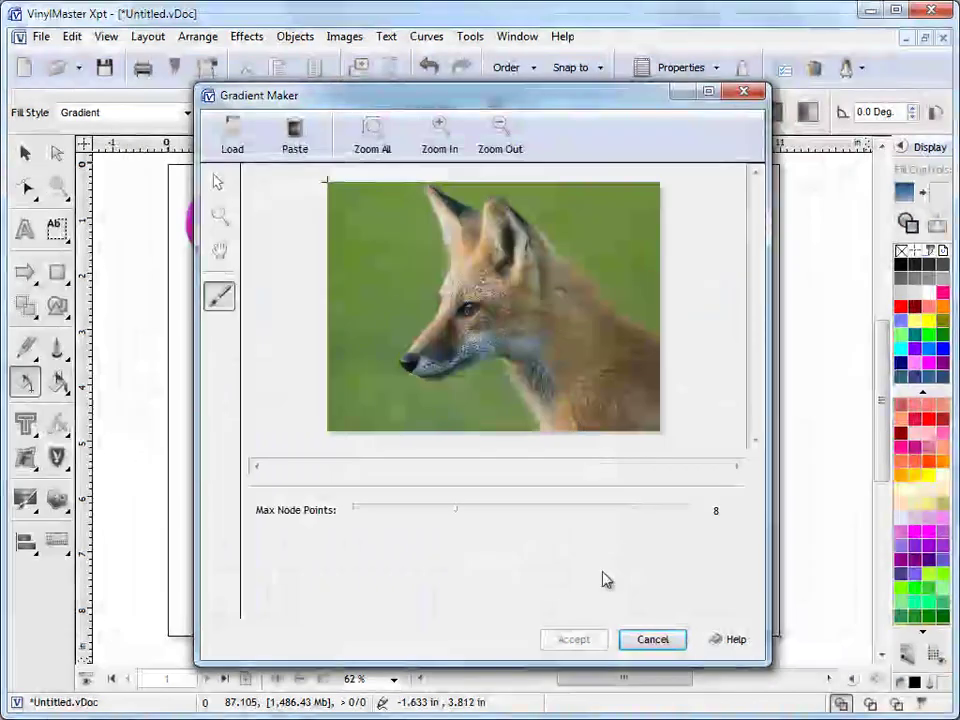
Run a sampling line from the green background across the fox's ears to the photo's right edge and apply the gradient to the rectangle.
left_click_drag(360, 268, 376, 236)
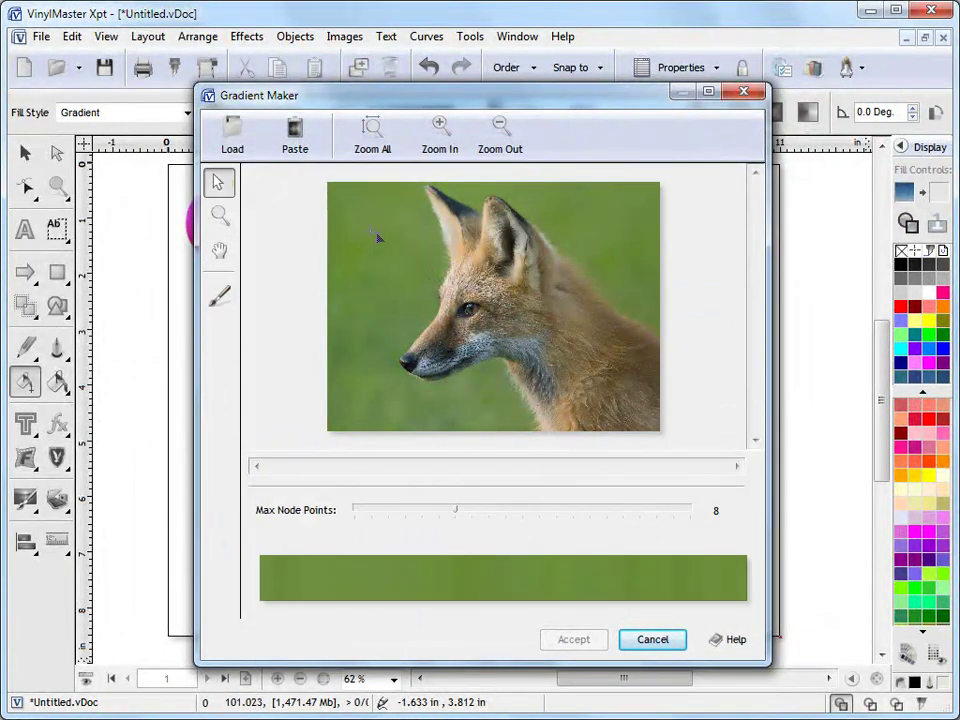
left_click(375, 236)
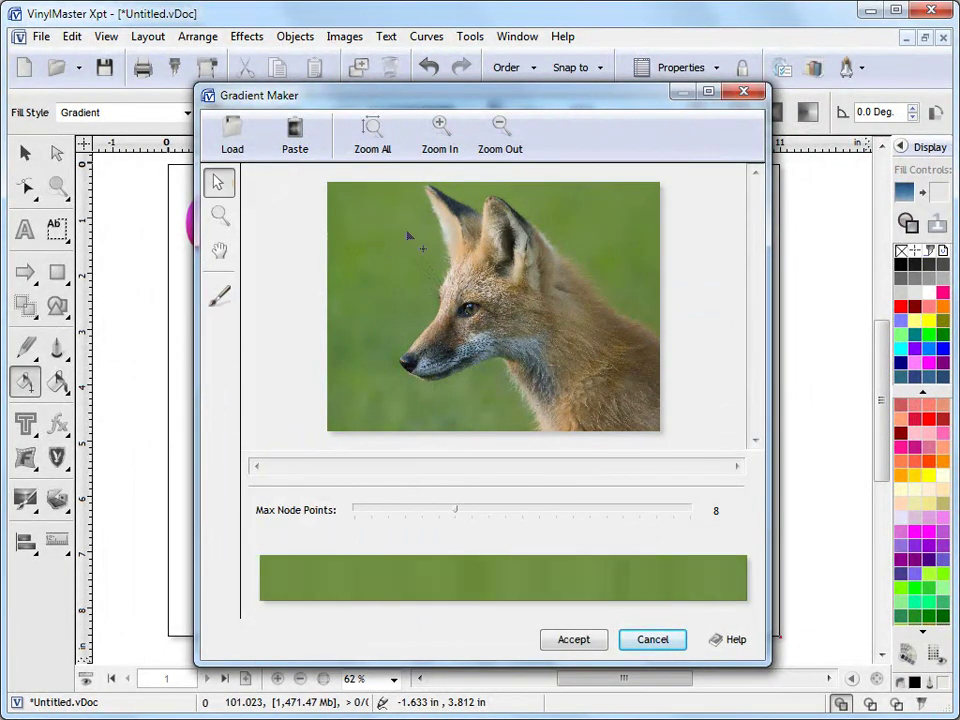
left_click(394, 237)
left_click_drag(398, 237, 578, 237)
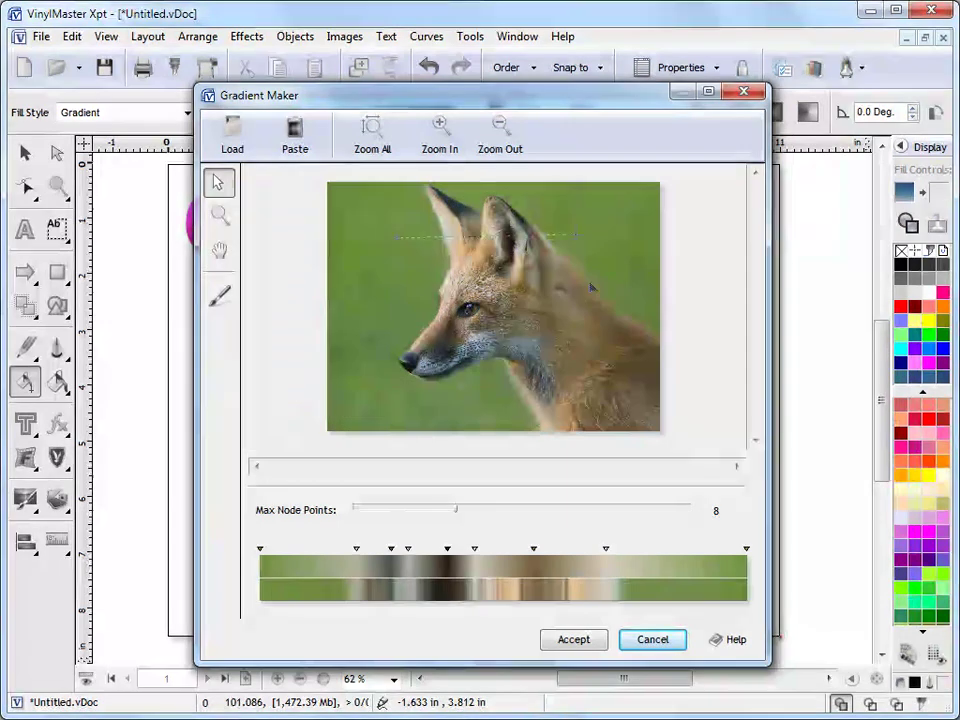
left_click(637, 307)
left_click_drag(398, 237, 655, 270)
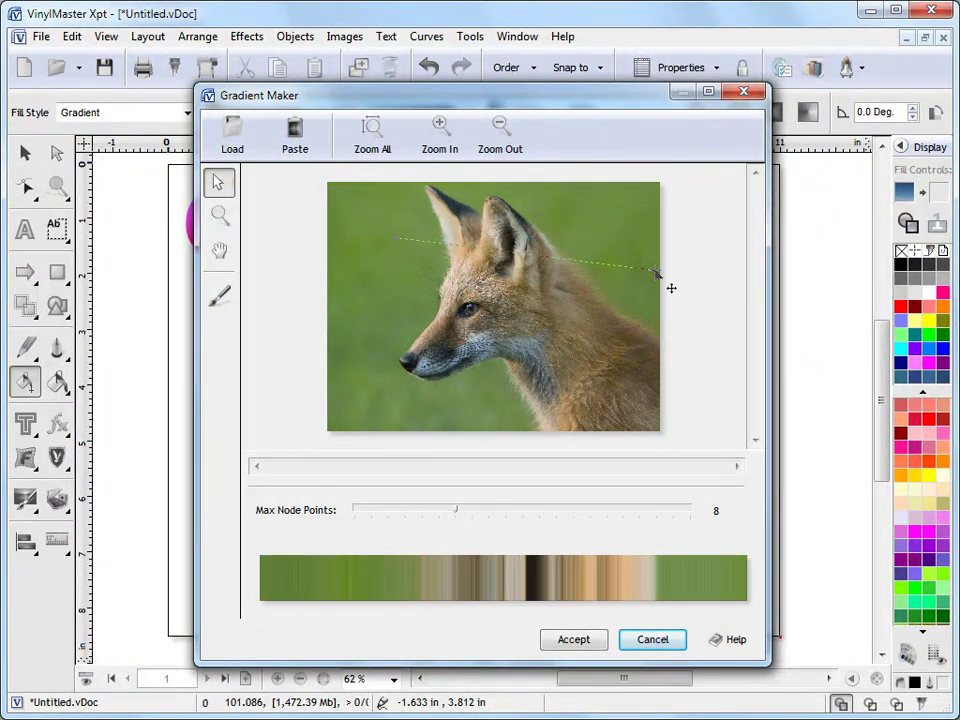
left_click(578, 639)
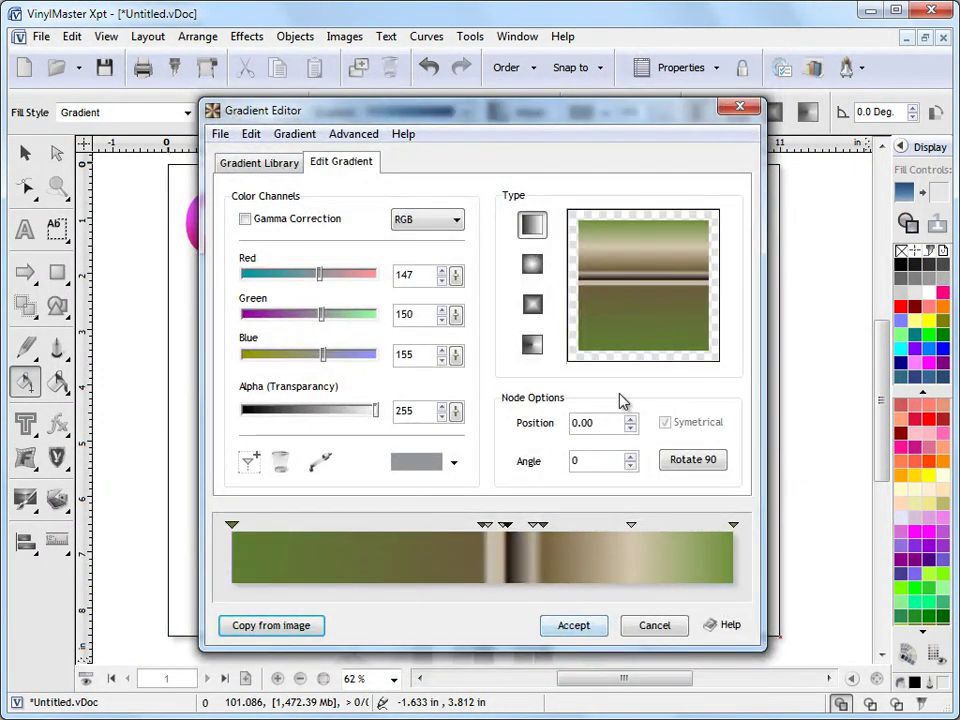
left_click(577, 627)
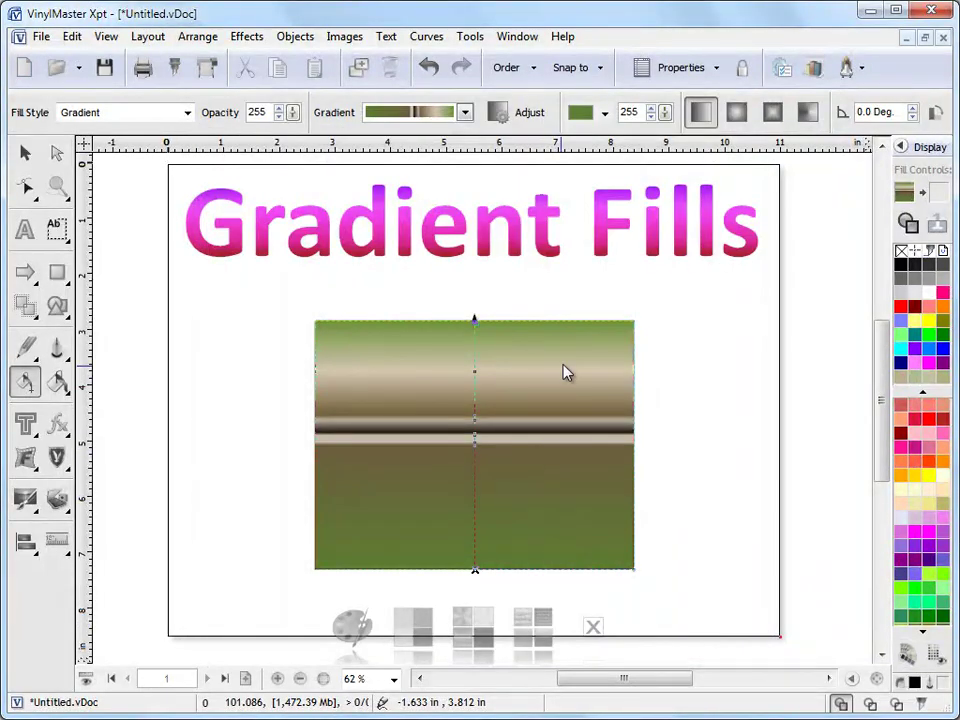
Move the gradient rectangle to the page's lower-left corner and shift the Gradient Fills title slightly down, leaving nothing selected.
left_click_drag(597, 342, 360, 499)
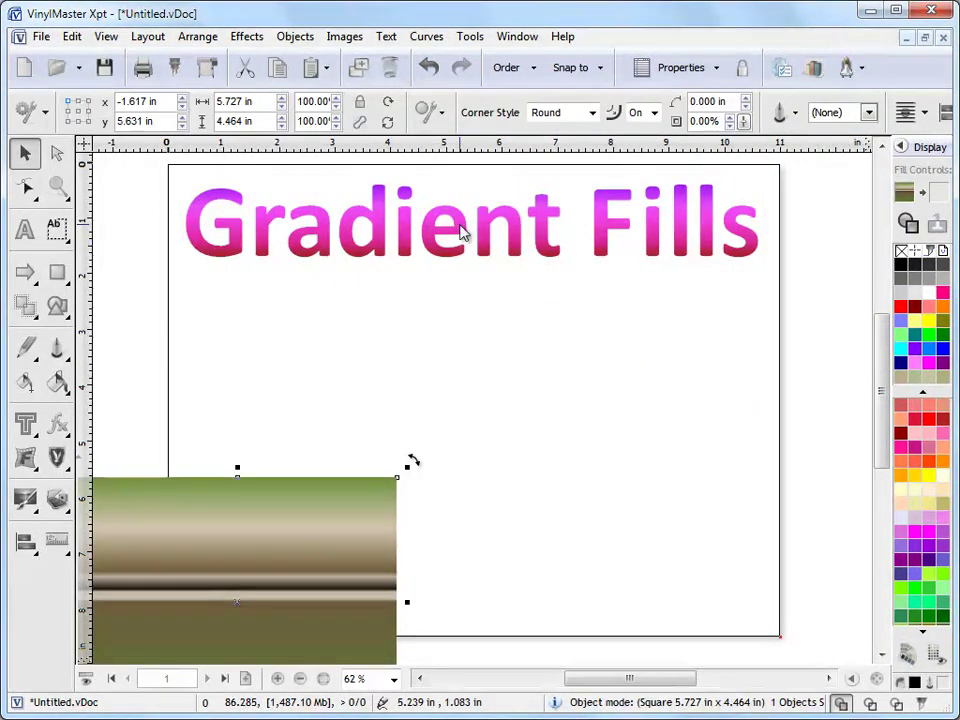
left_click_drag(558, 240, 546, 253)
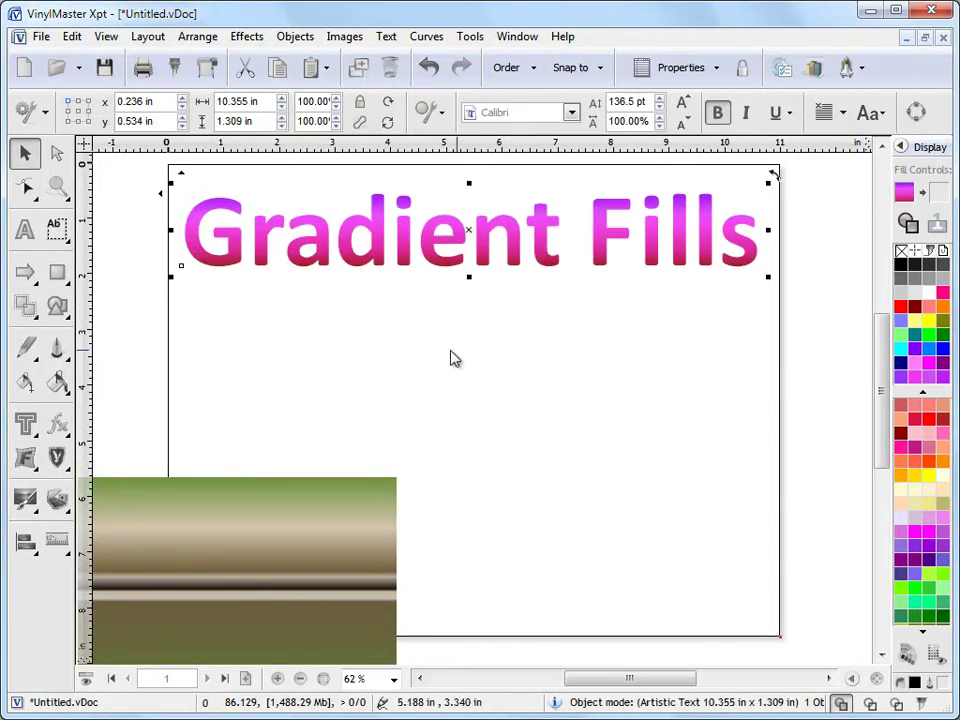
left_click(339, 326)
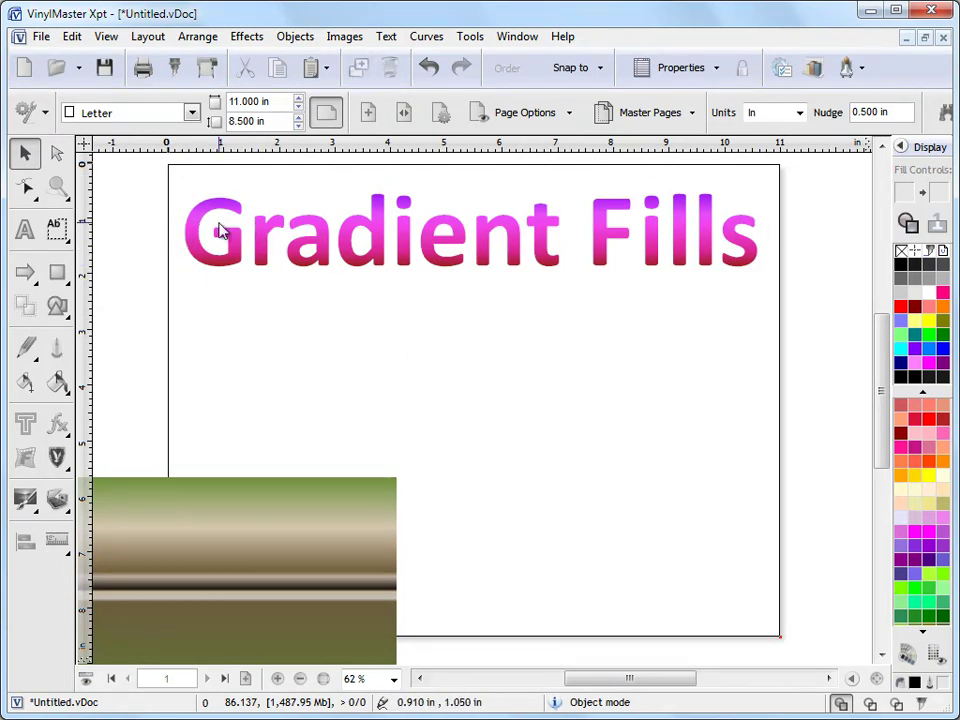
Draw a black rectangle as wide as the page and cover the title with it, stretched to about 11 by 1.887 in.
left_click(57, 272)
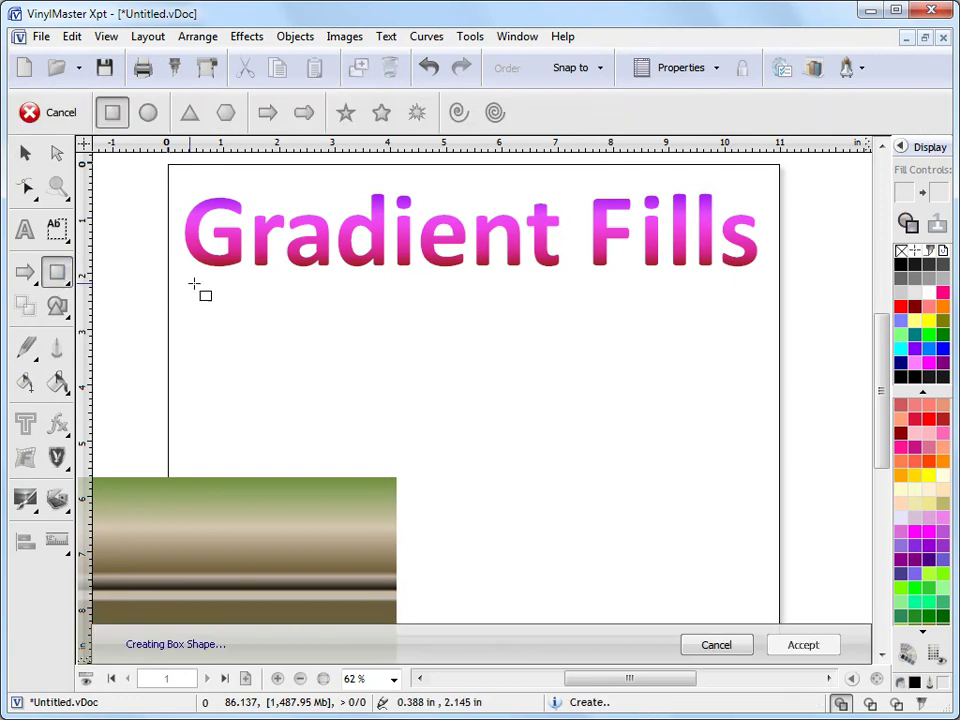
left_click_drag(168, 277, 780, 364)
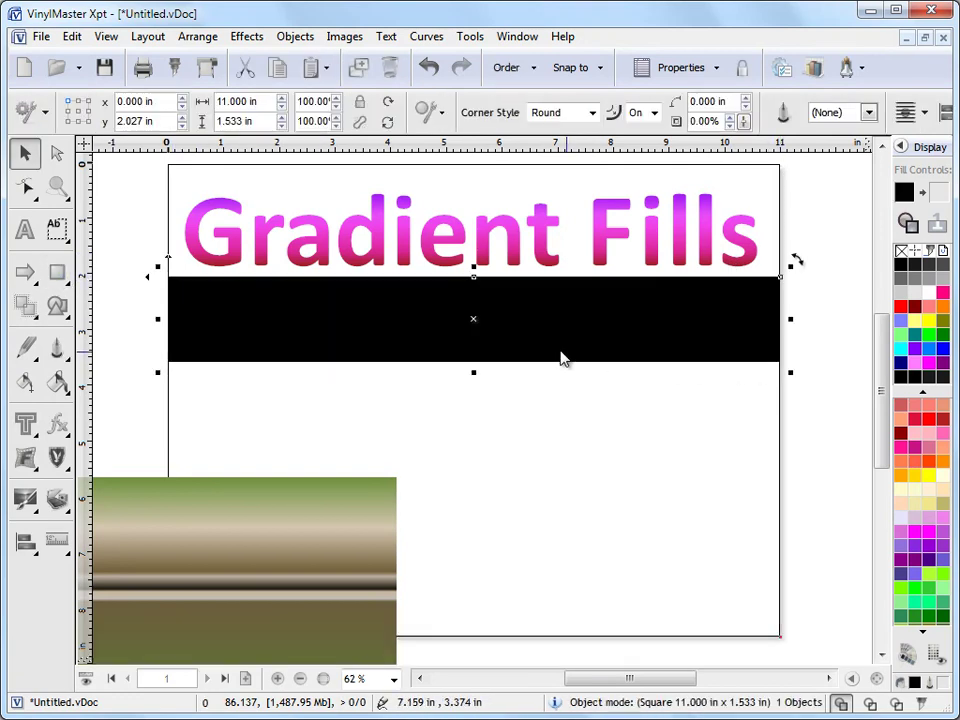
left_click_drag(476, 321, 484, 233)
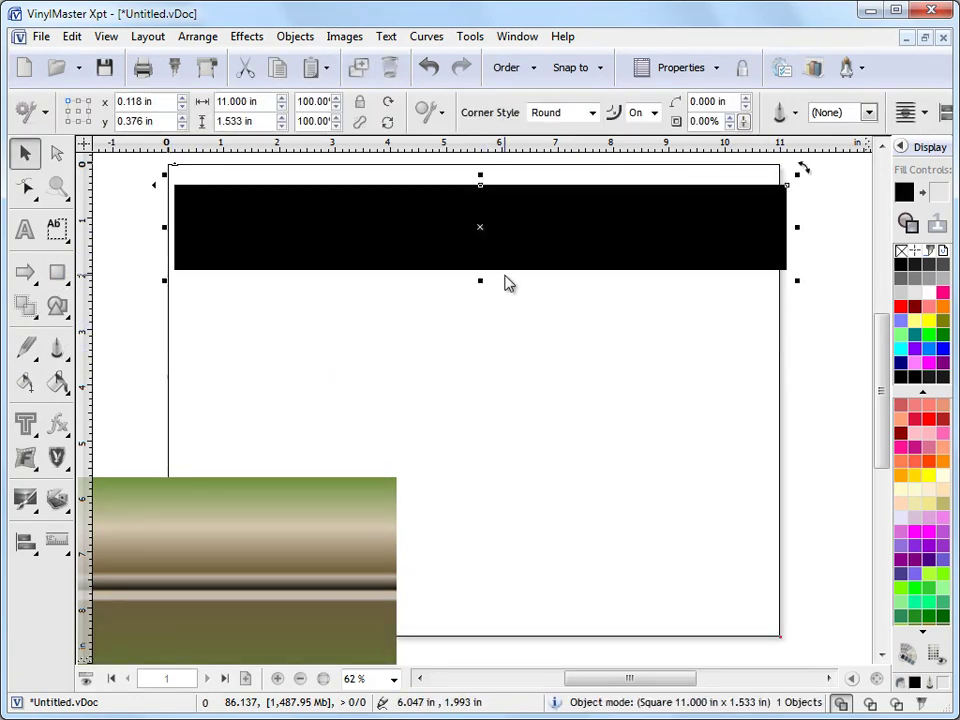
left_click_drag(480, 280, 527, 272)
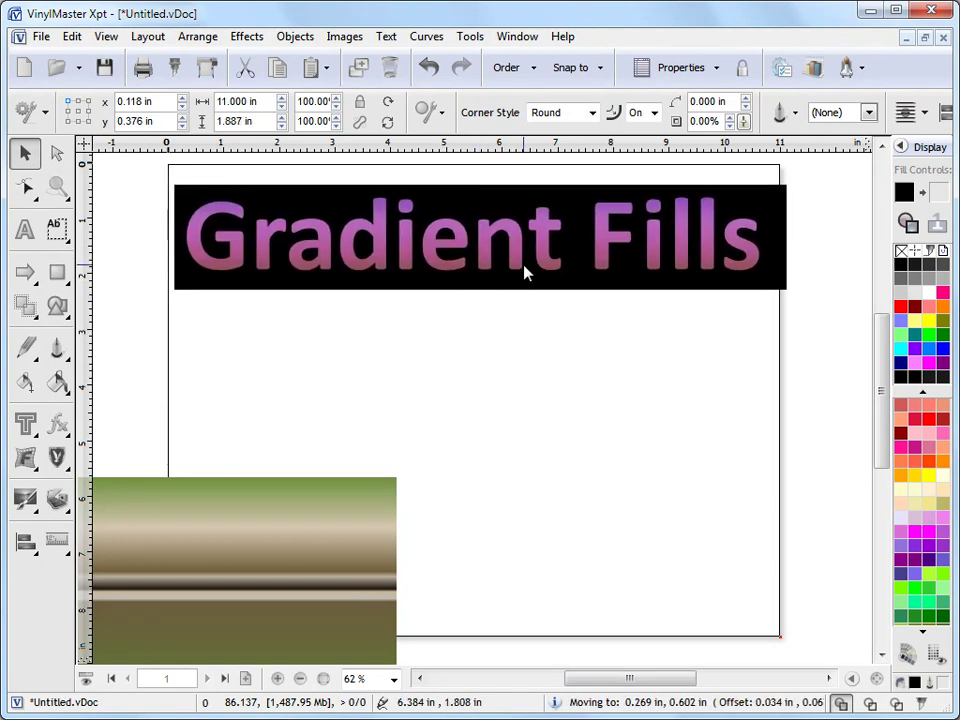
left_click(550, 208)
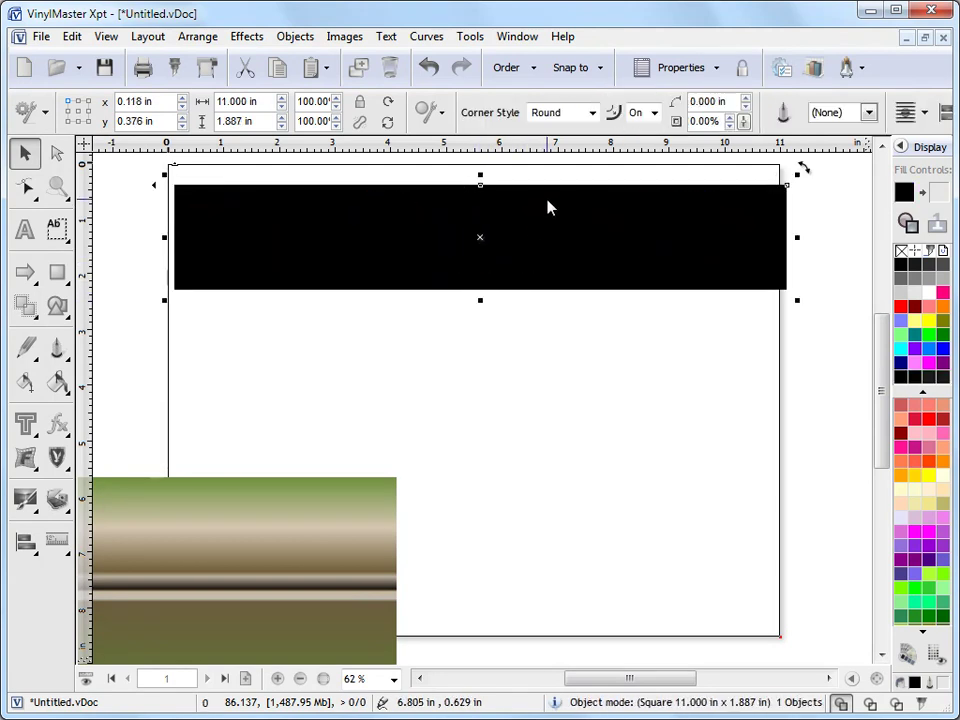
Compare the gradients in the library's Masks category and fill the black rectangle with the first one, white fading evenly to transparent.
left_click(57, 383)
left_click(115, 484)
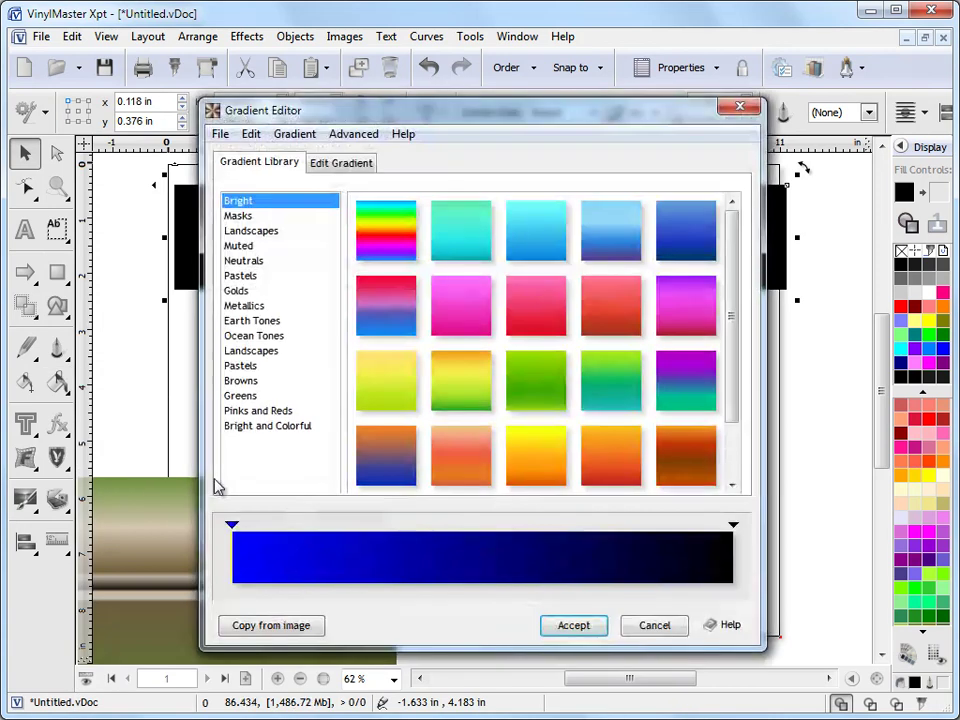
left_click(240, 216)
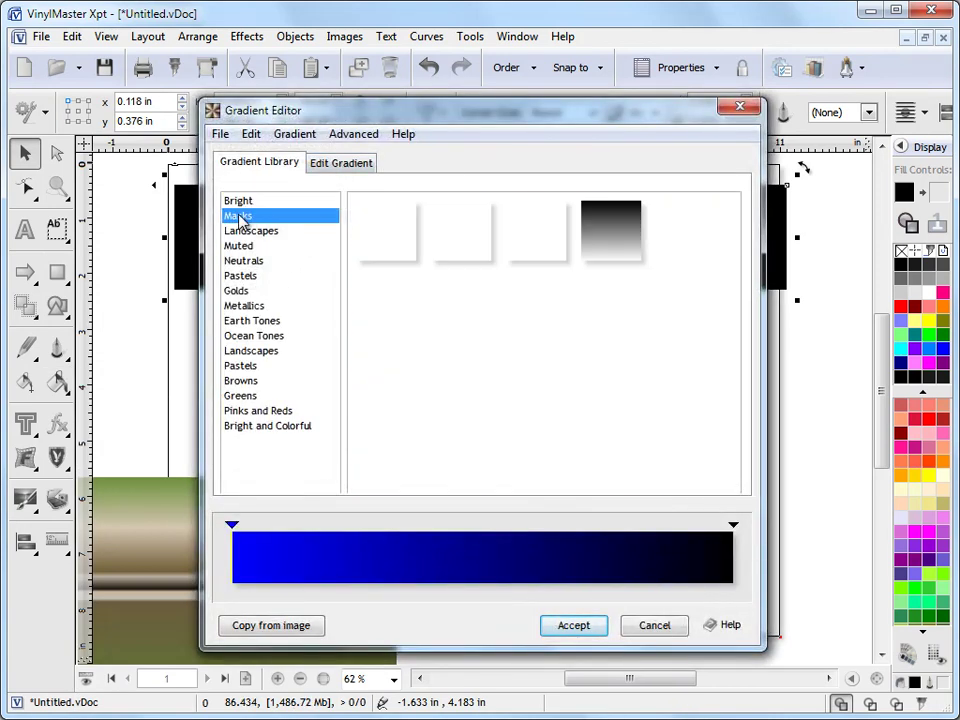
left_click(401, 244)
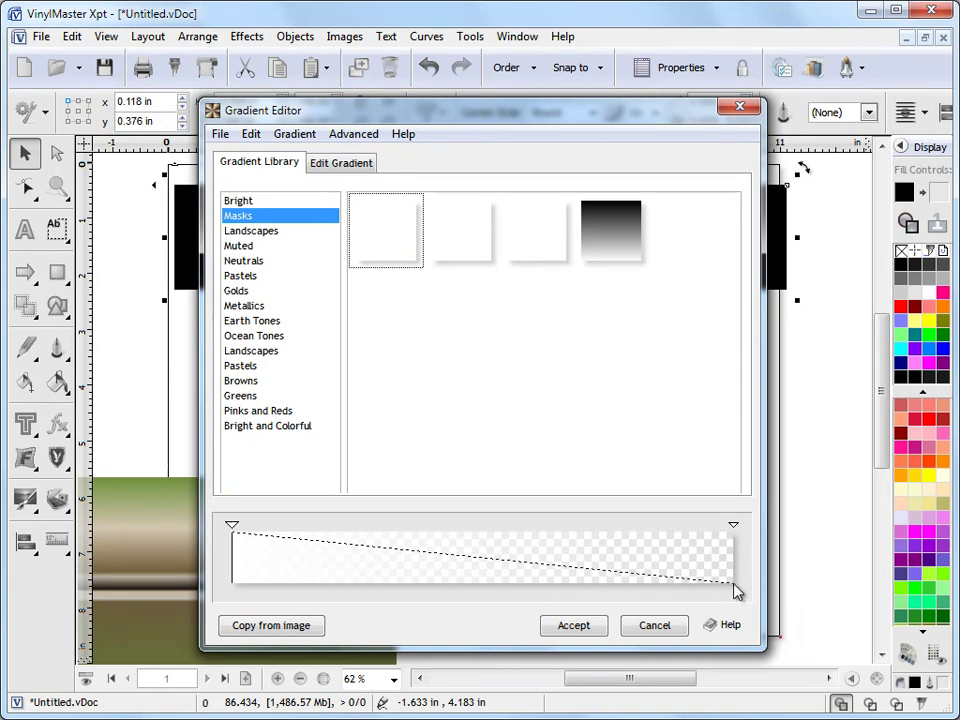
left_click(475, 250)
left_click(527, 242)
left_click(476, 236)
left_click(612, 232)
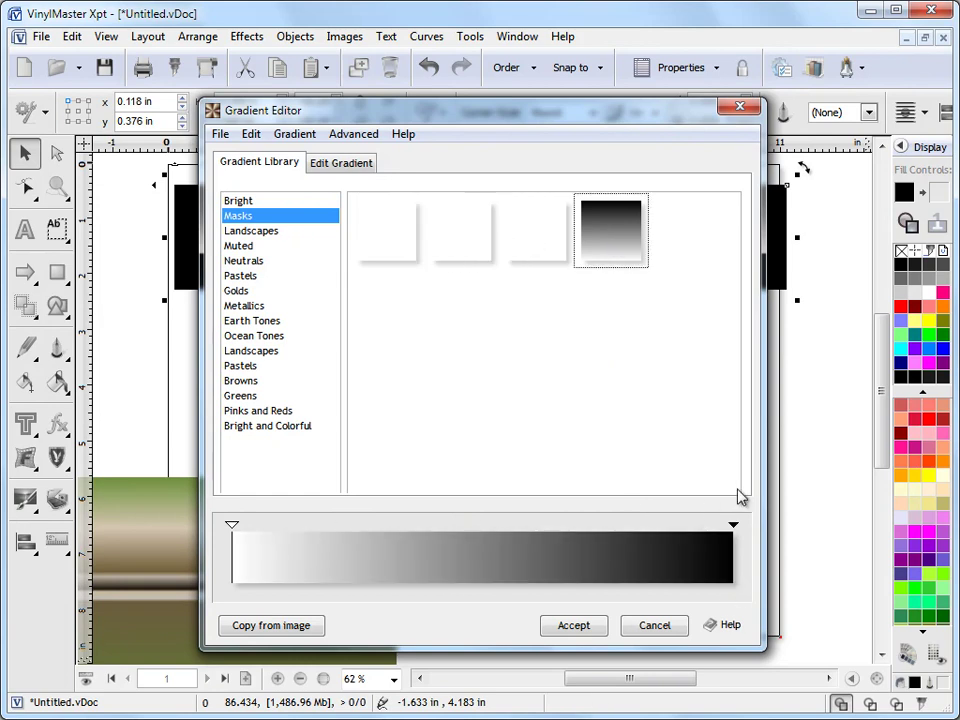
left_click(430, 242)
left_click(401, 260)
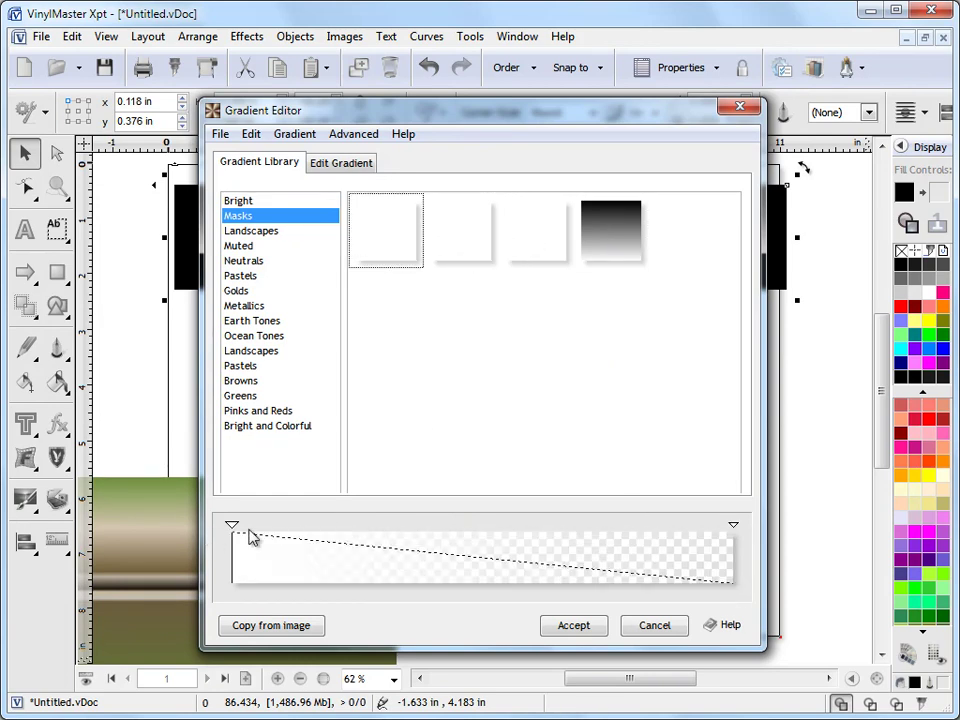
left_click(577, 628)
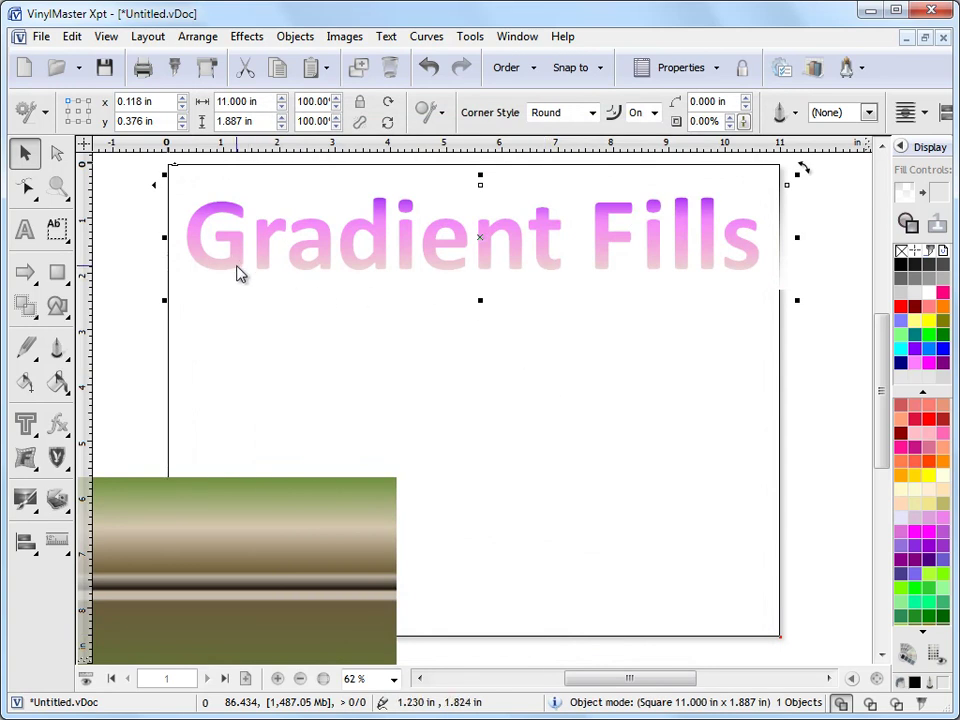
Rotate the mask rectangle's gradient to a 90 degree angle in the Gradient Editor and apply it.
left_click(58, 384)
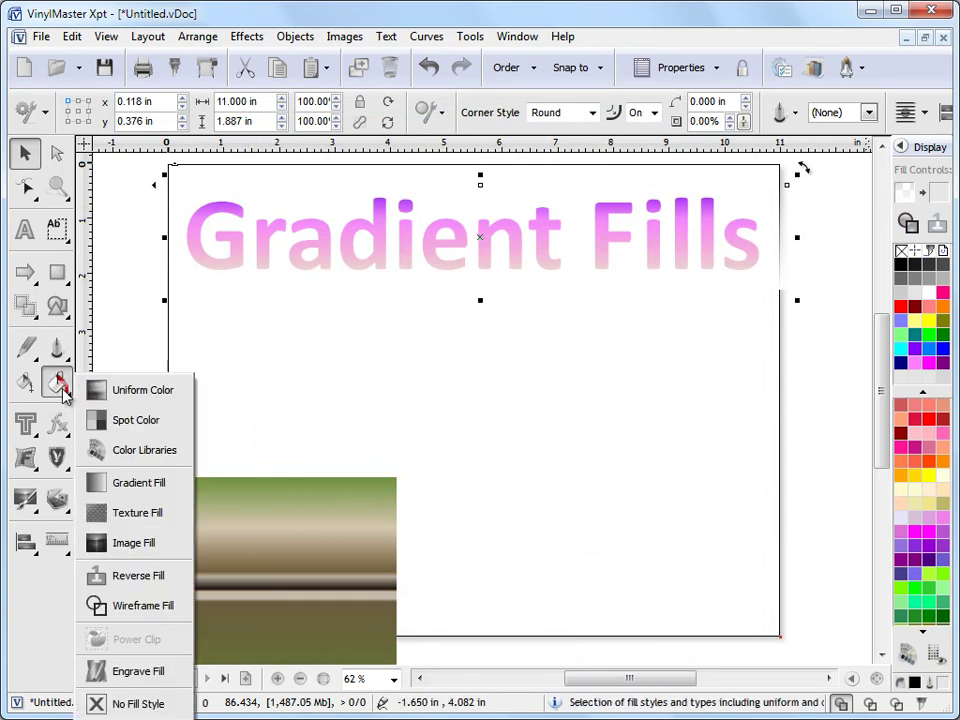
left_click(139, 489)
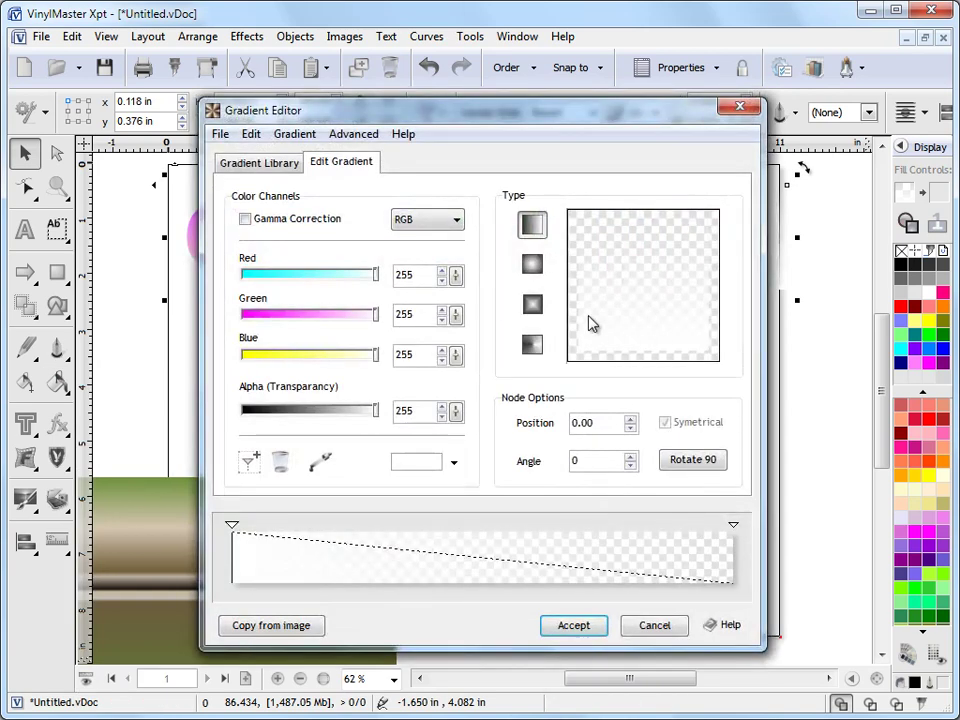
left_click(683, 462)
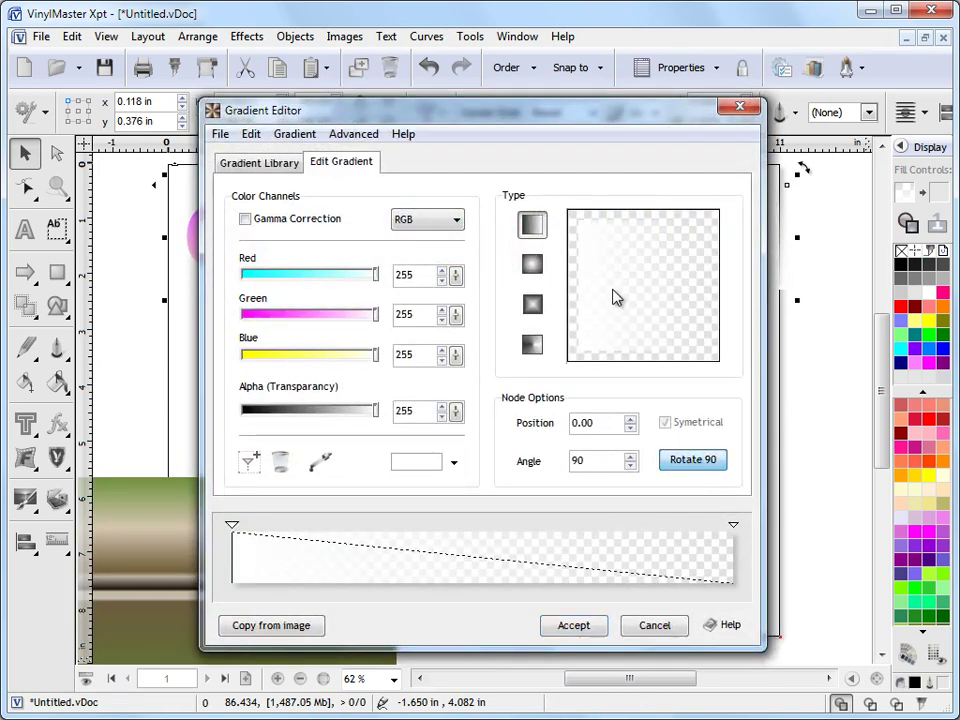
left_click(600, 628)
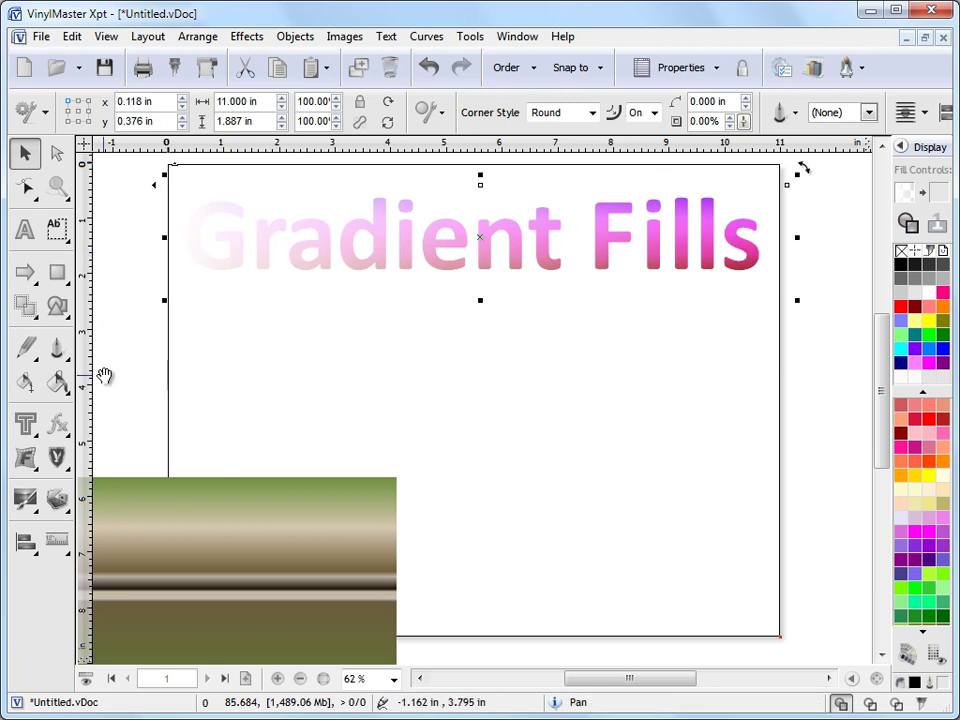
Add a node to the mask gradient on the canvas, slide it toward the transparent end over the title's last letters, and finish fill editing.
left_click(25, 381)
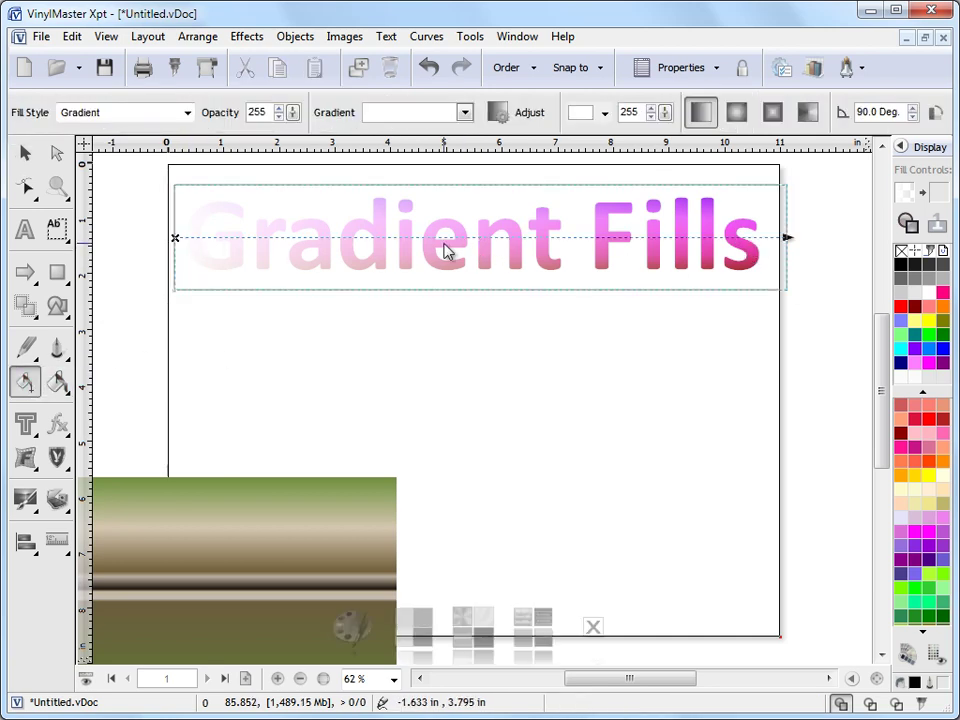
left_click(427, 239)
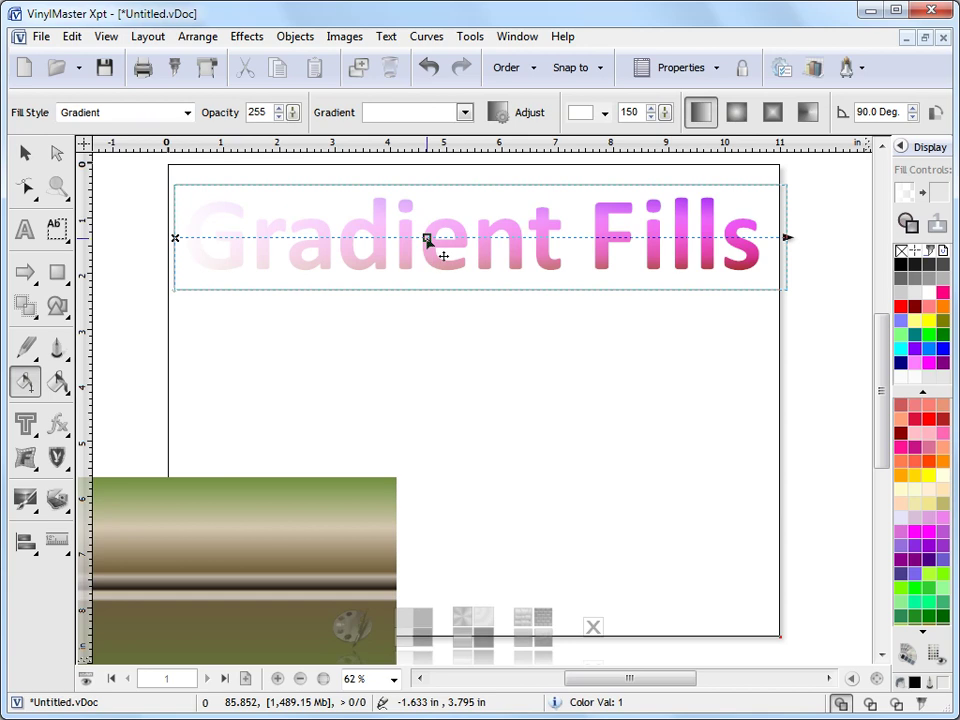
left_click(508, 240)
left_click(560, 240)
left_click_drag(428, 240, 320, 240)
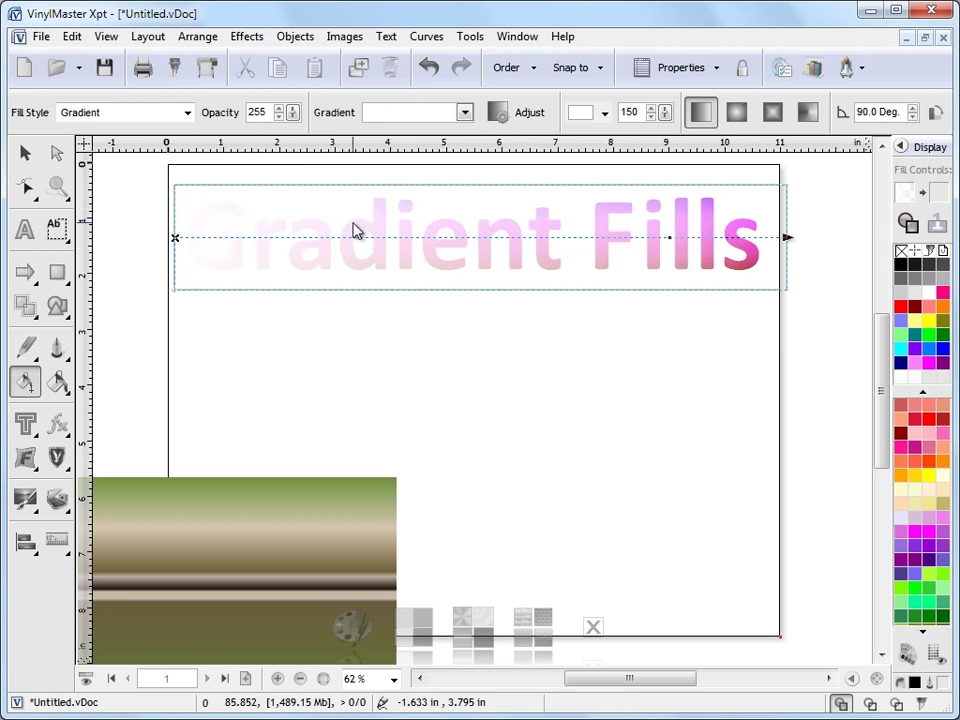
left_click_drag(664, 246, 712, 247)
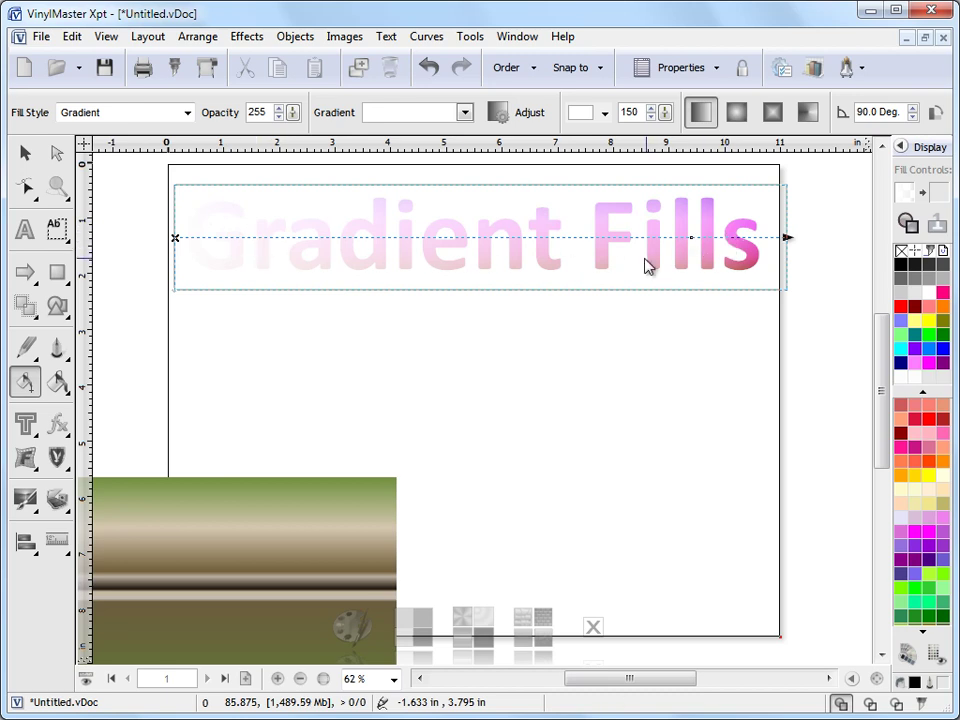
left_click(25, 152)
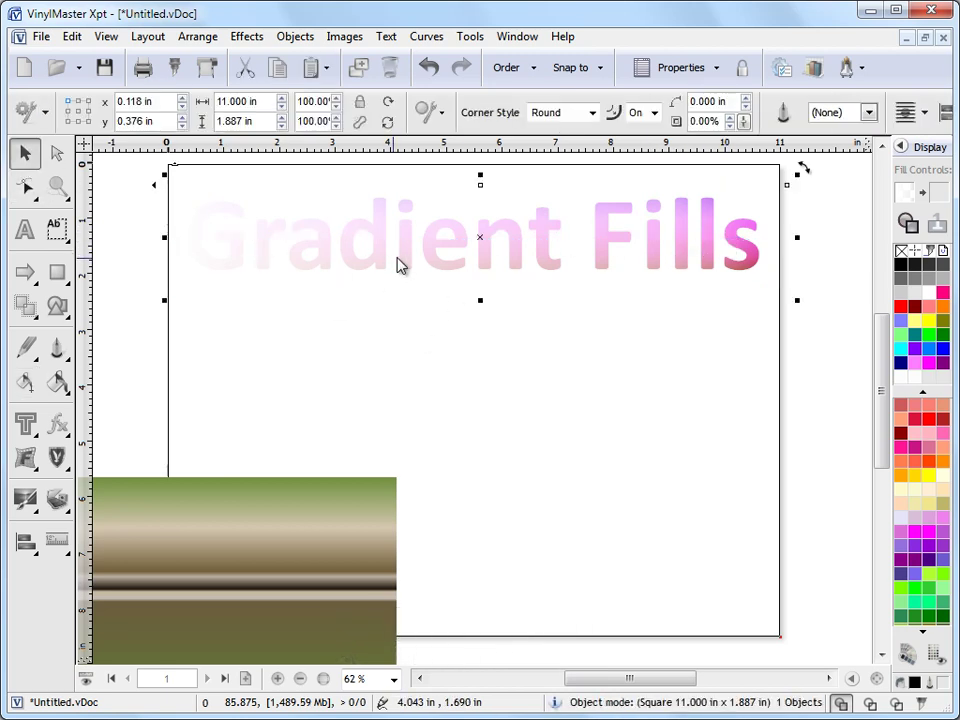